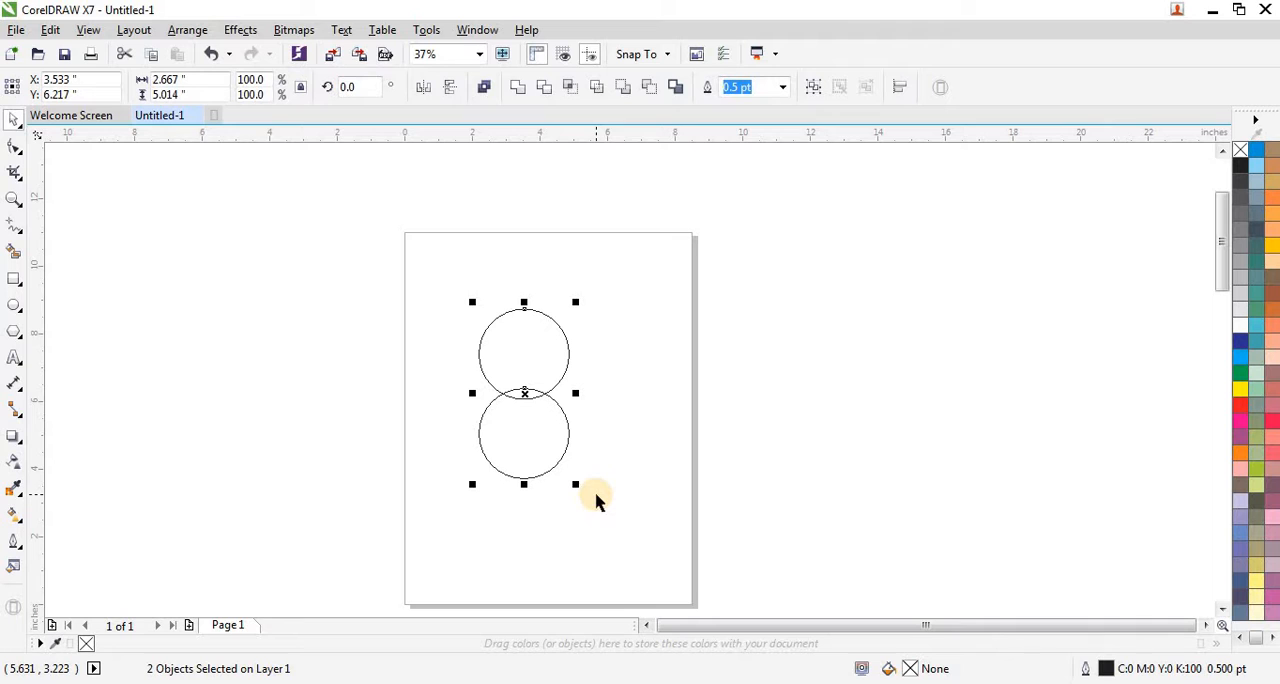
Step: Group the two circles and draw a rectangle about 2.46 by 0.74 inches across their overlap
key(ctrl+g)
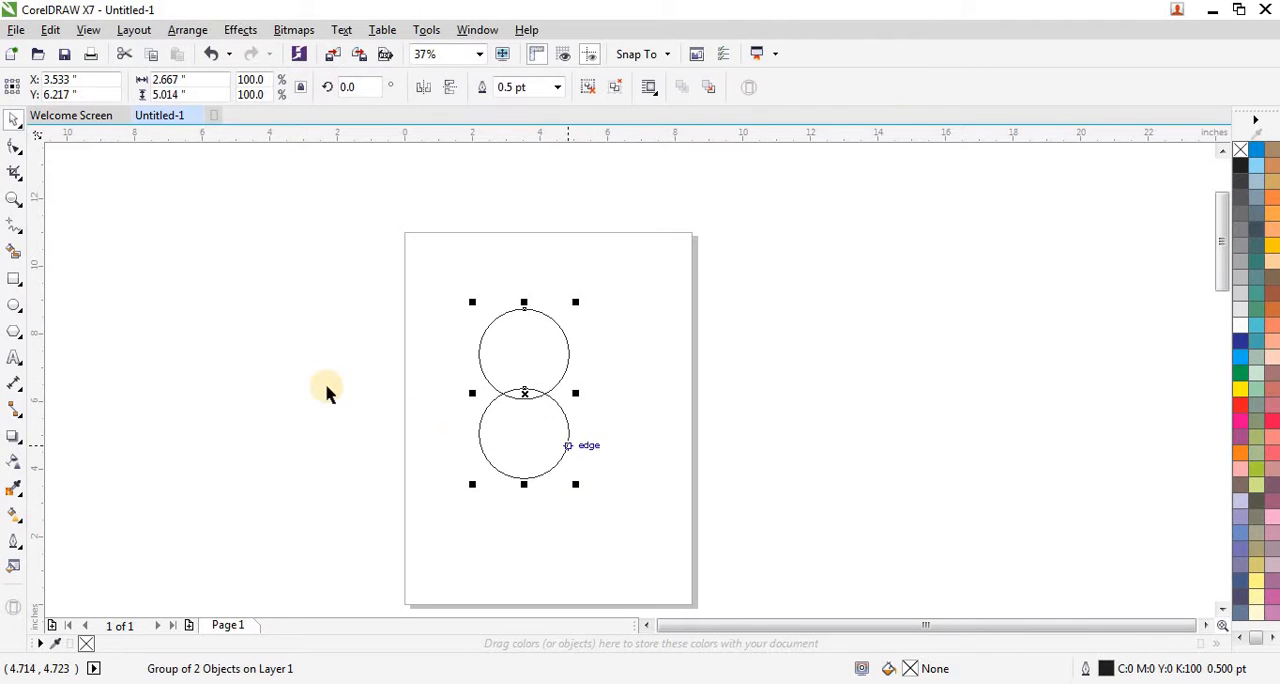
click(14, 280)
scroll(571, 389, up, 2)
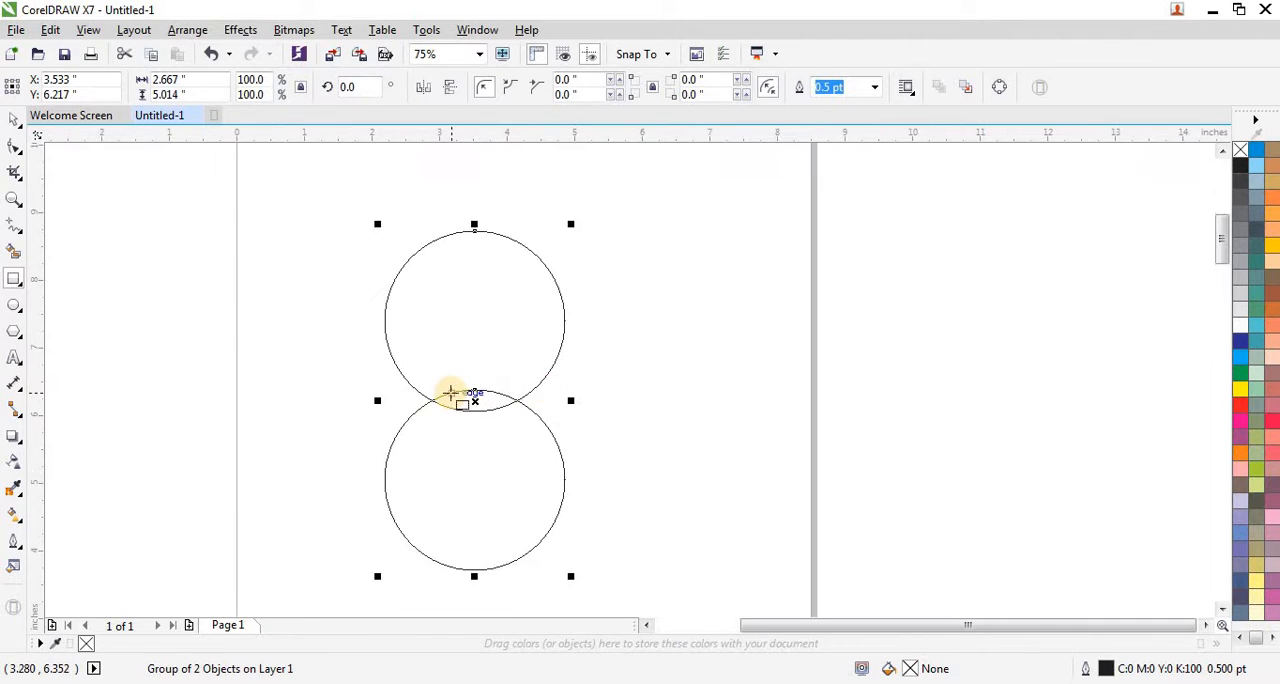
scroll(450, 393, up, 2)
drag(297, 349, 676, 459)
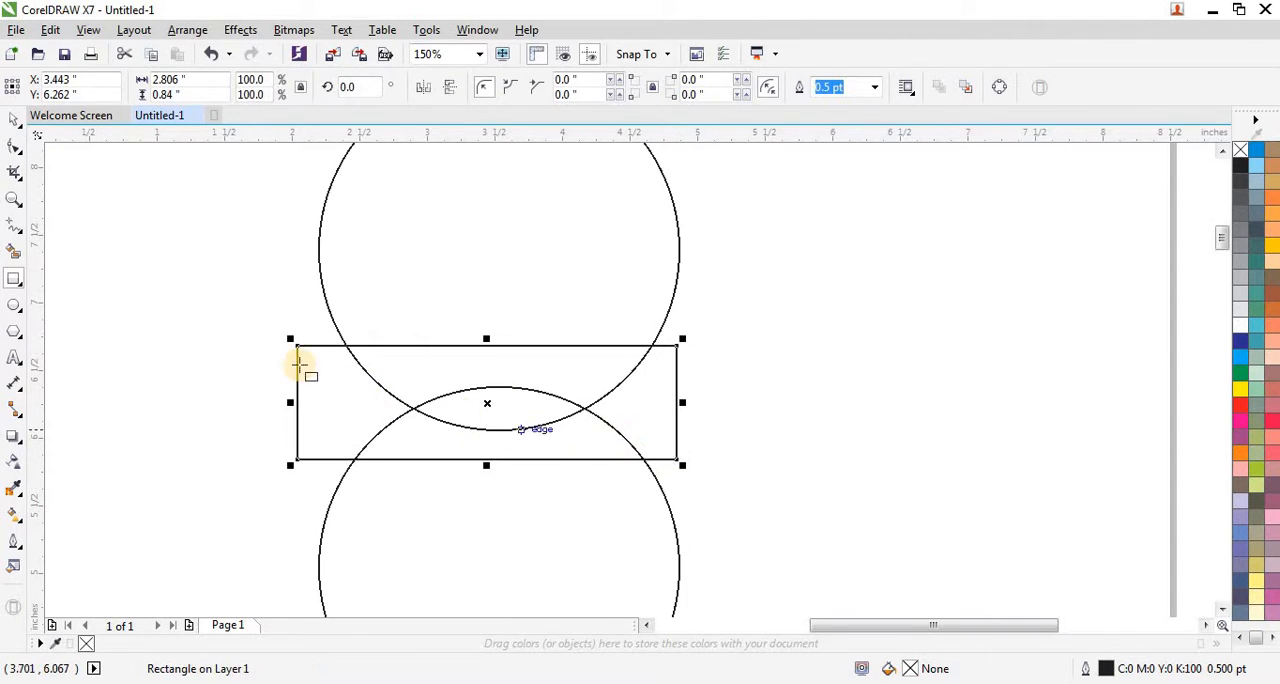
click(16, 122)
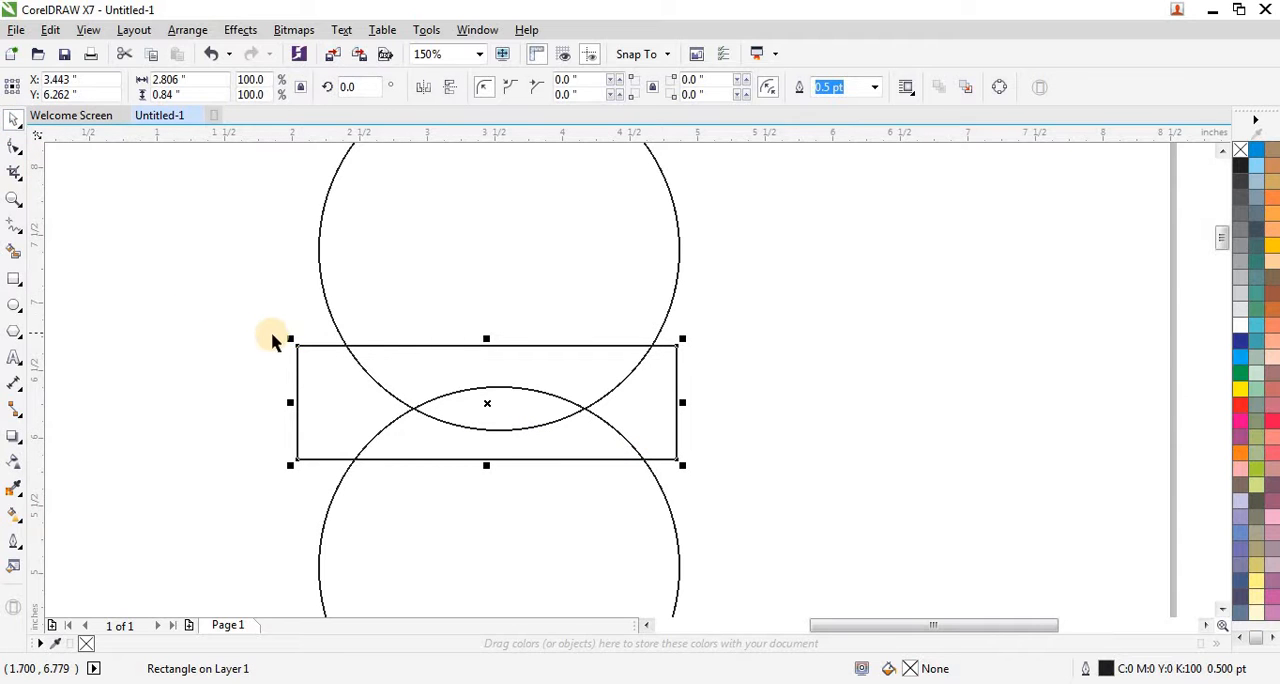
drag(288, 338, 314, 346)
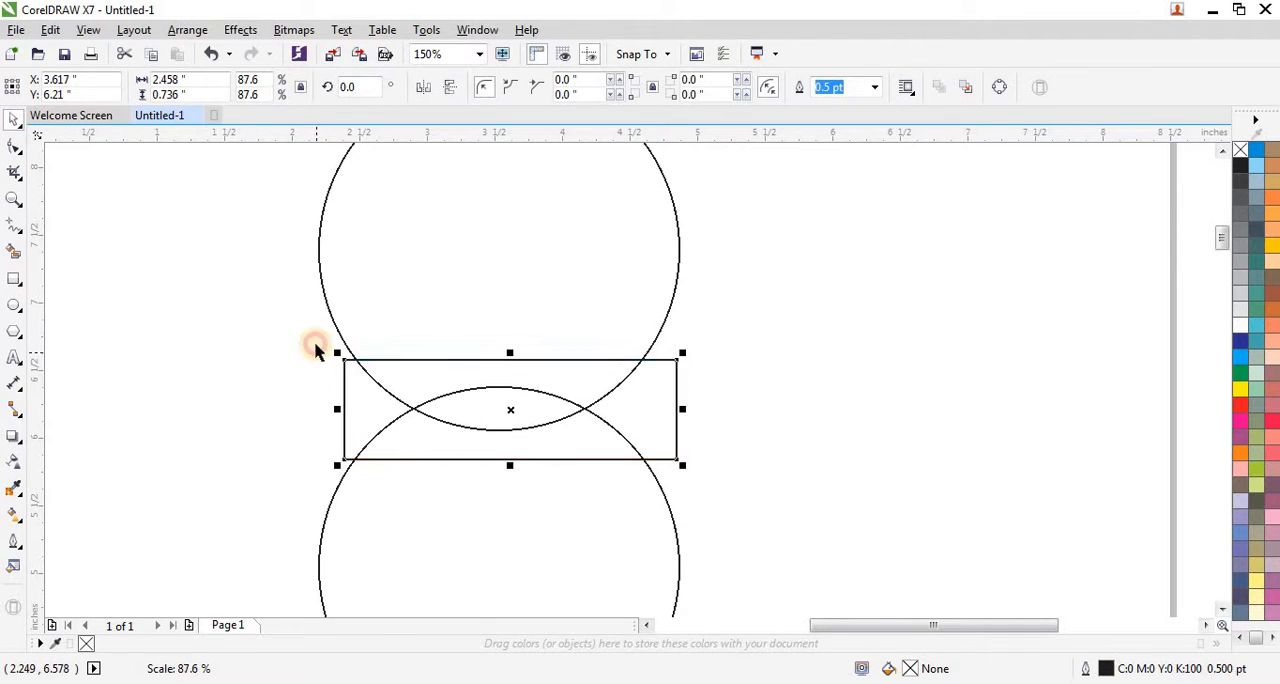
Step: Centre the rectangle horizontally and vertically on the grouped circles
scroll(316, 340, down, 2)
scroll(373, 338, down, 1)
drag(326, 232, 505, 482)
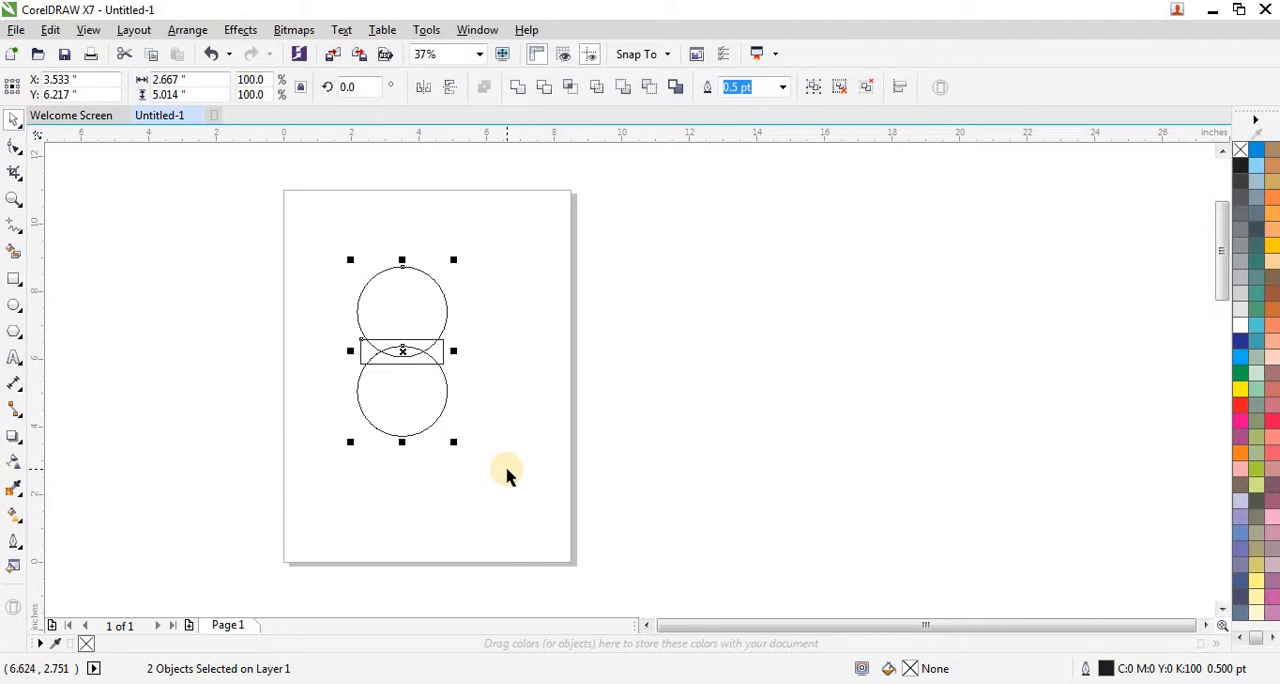
Step: Remove the parts of both circles outside the rectangle with Virtual Segment Delete
scroll(414, 362, up, 1)
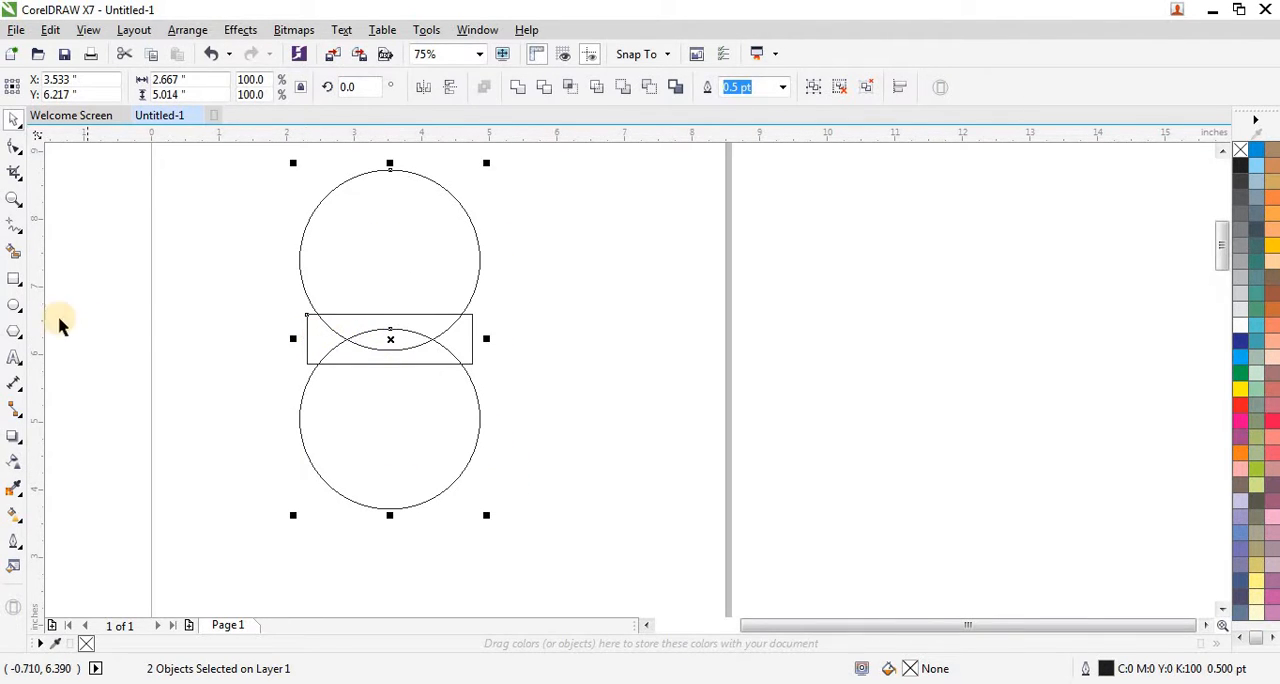
click(14, 176)
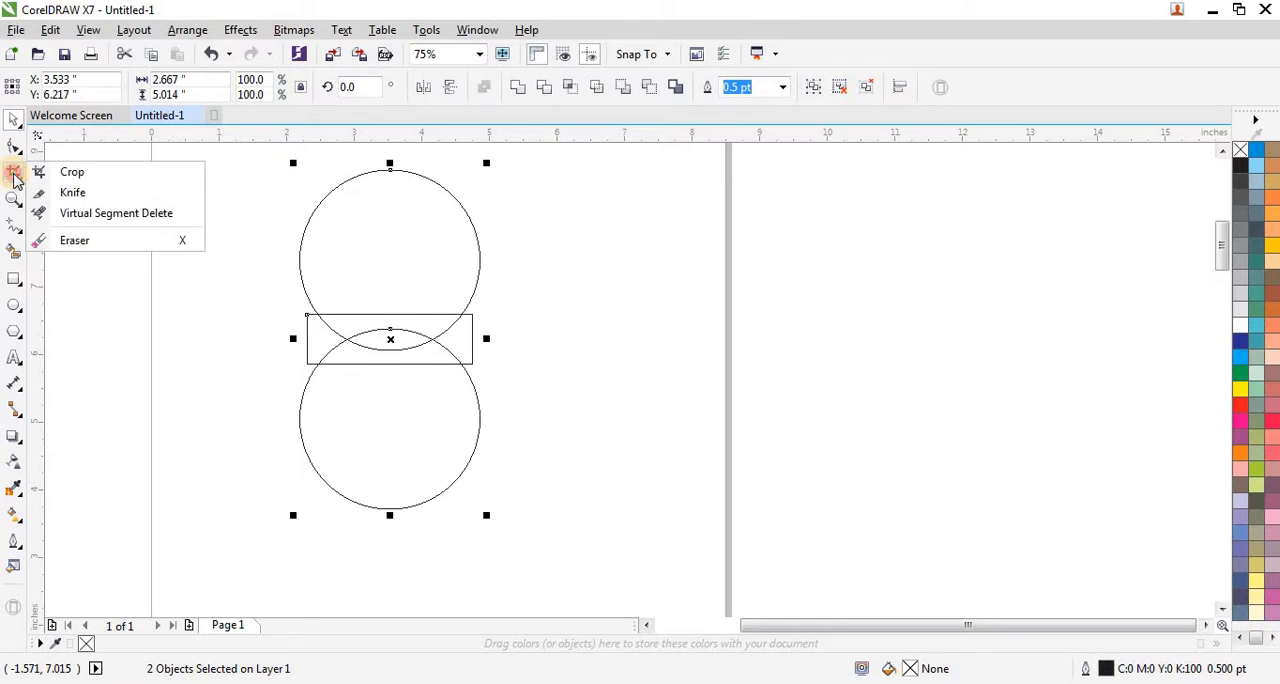
click(117, 210)
drag(268, 224, 557, 246)
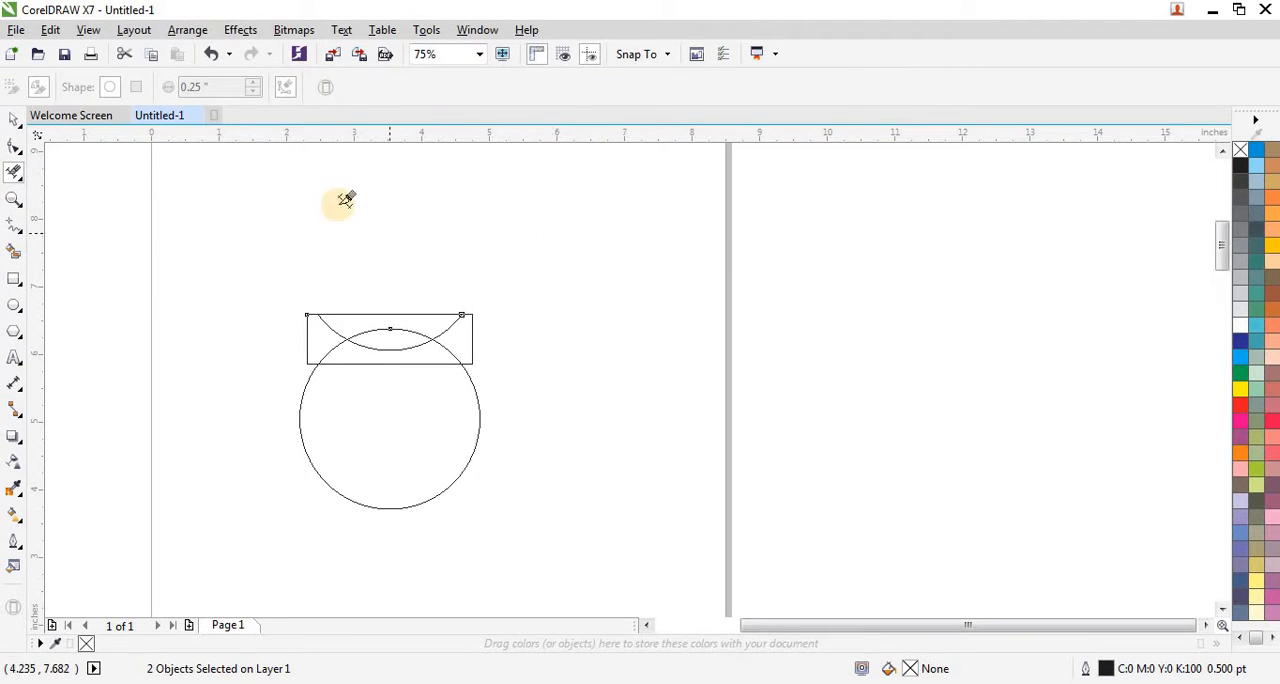
drag(260, 413, 574, 457)
scroll(340, 320, up, 2)
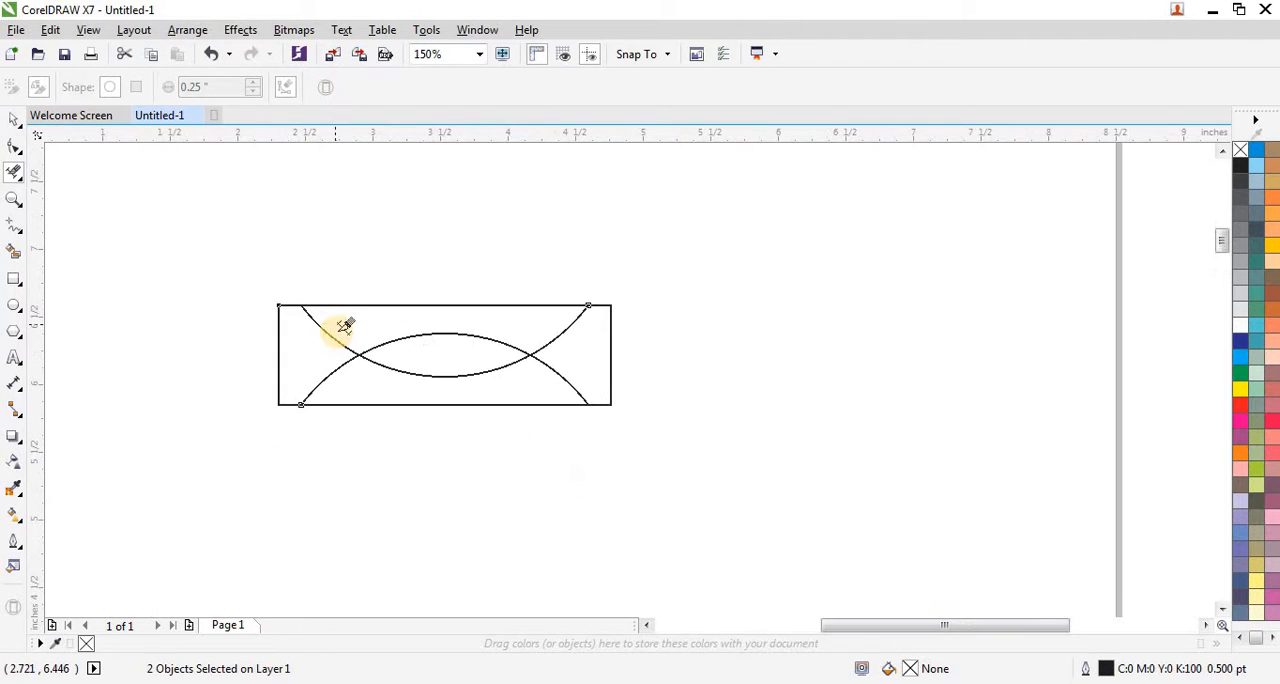
Step: Delete the rectangle around the two crossing arcs
click(16, 121)
click(287, 318)
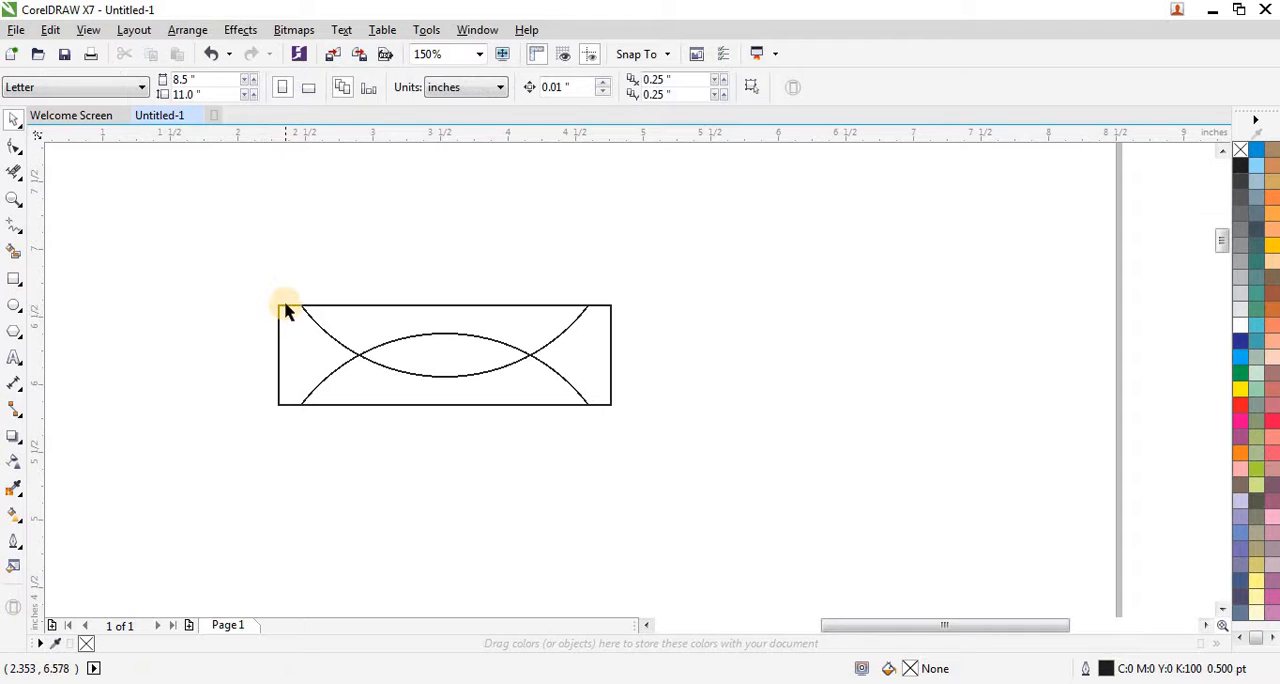
click(284, 308)
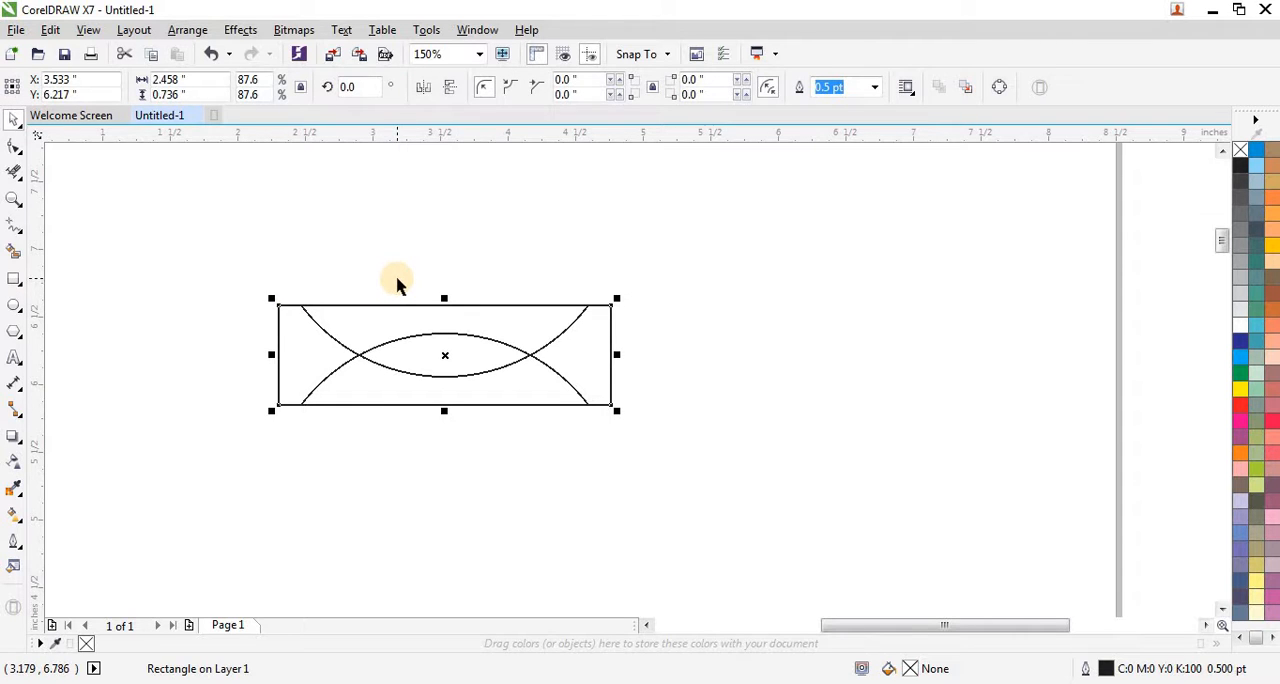
key(Delete)
Step: Set the outline width of the two grouped arcs to 10 pt
drag(262, 266, 638, 448)
scroll(604, 440, down, 2)
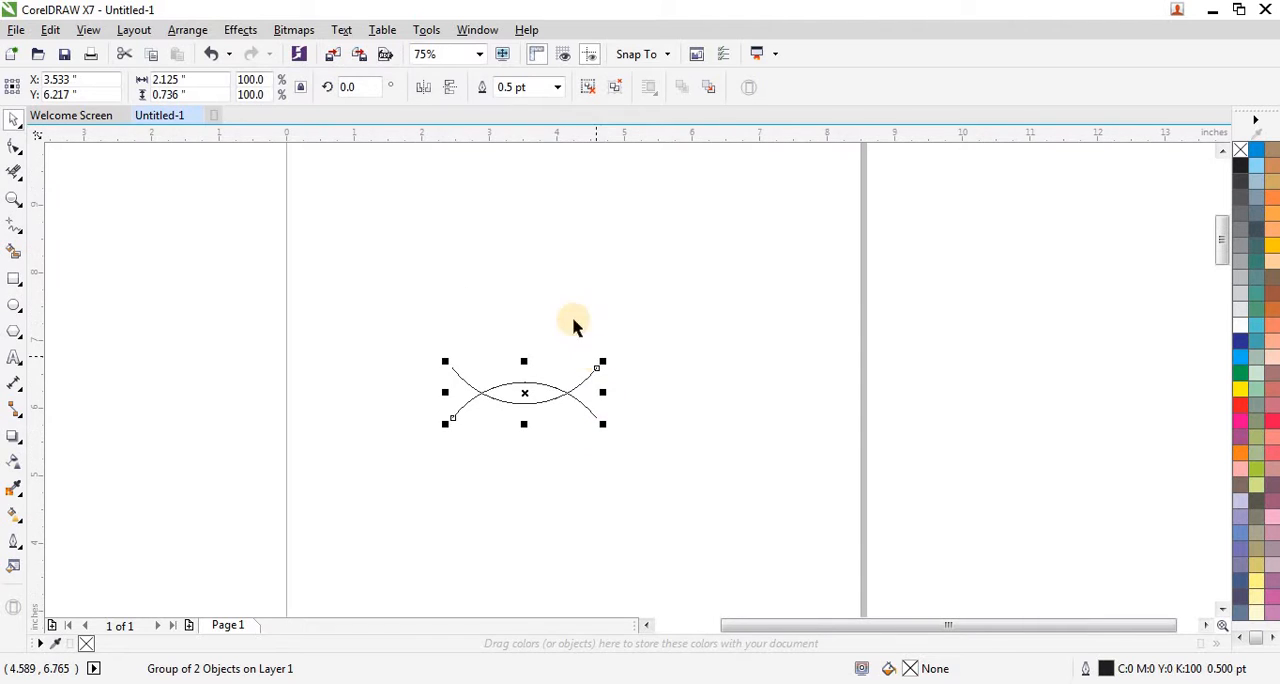
click(557, 87)
click(536, 247)
scroll(531, 397, up, 4)
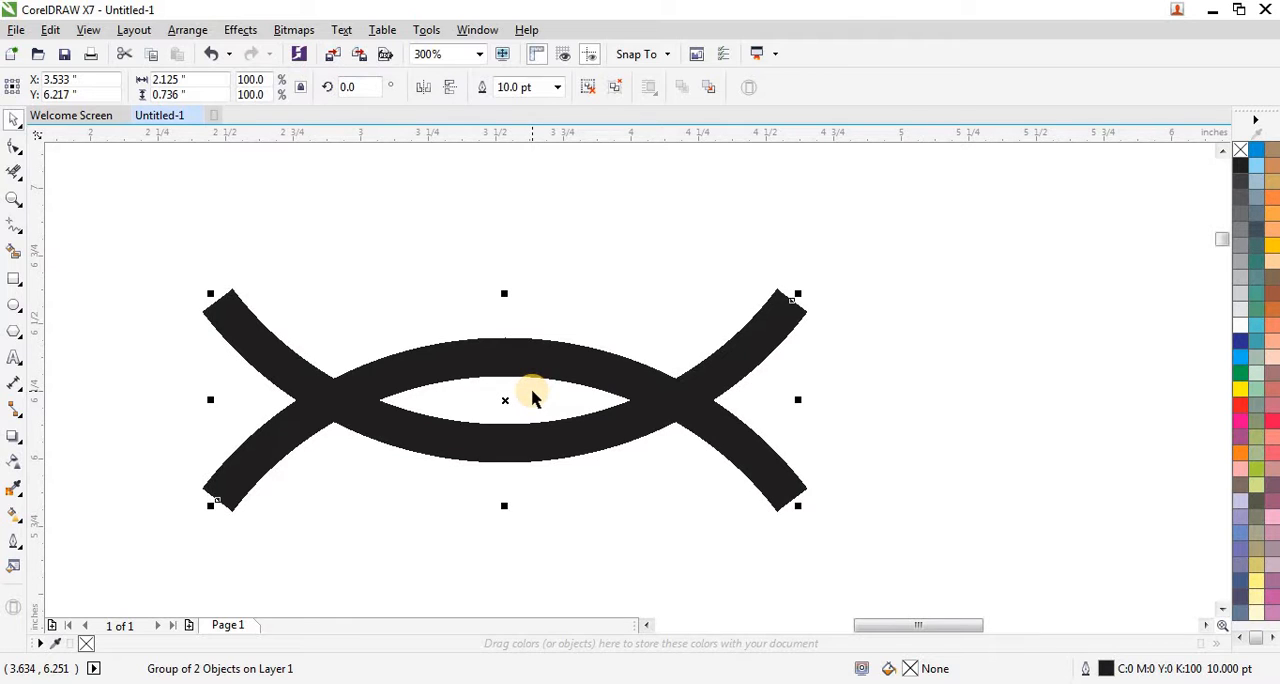
Step: Convert the outlines of both ungrouped arcs to objects and give them no fill with a black hairline outline
click(583, 286)
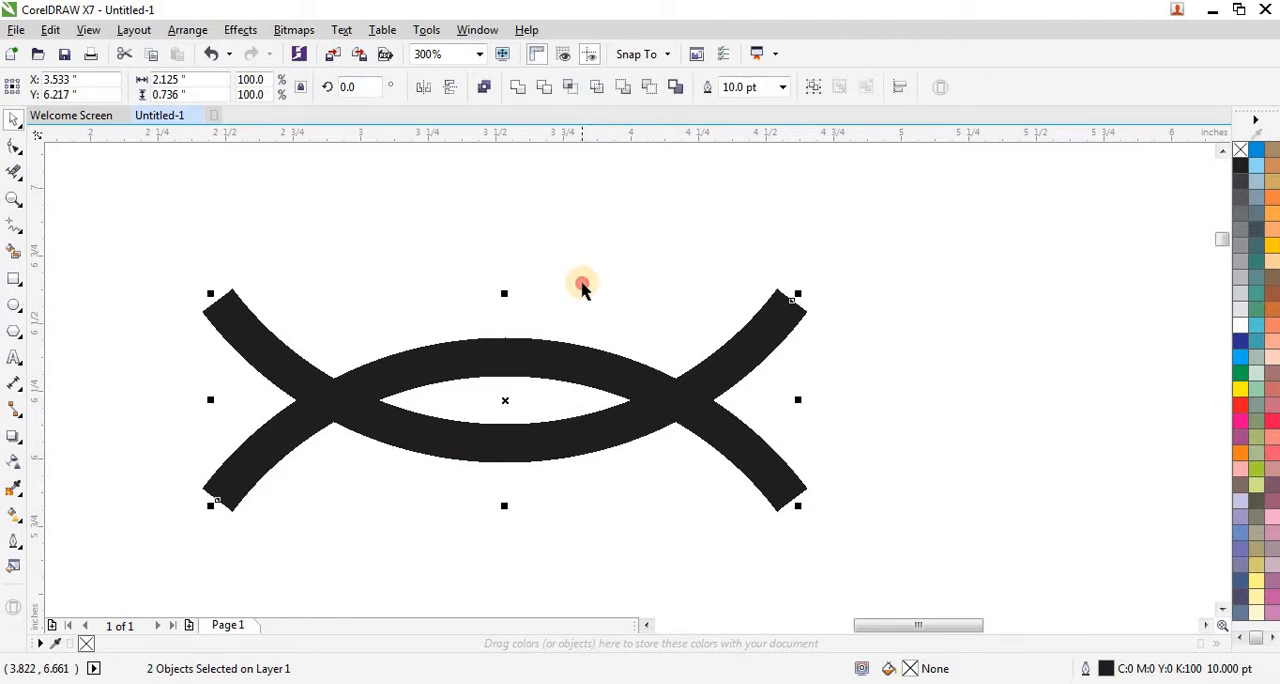
drag(123, 243, 863, 551)
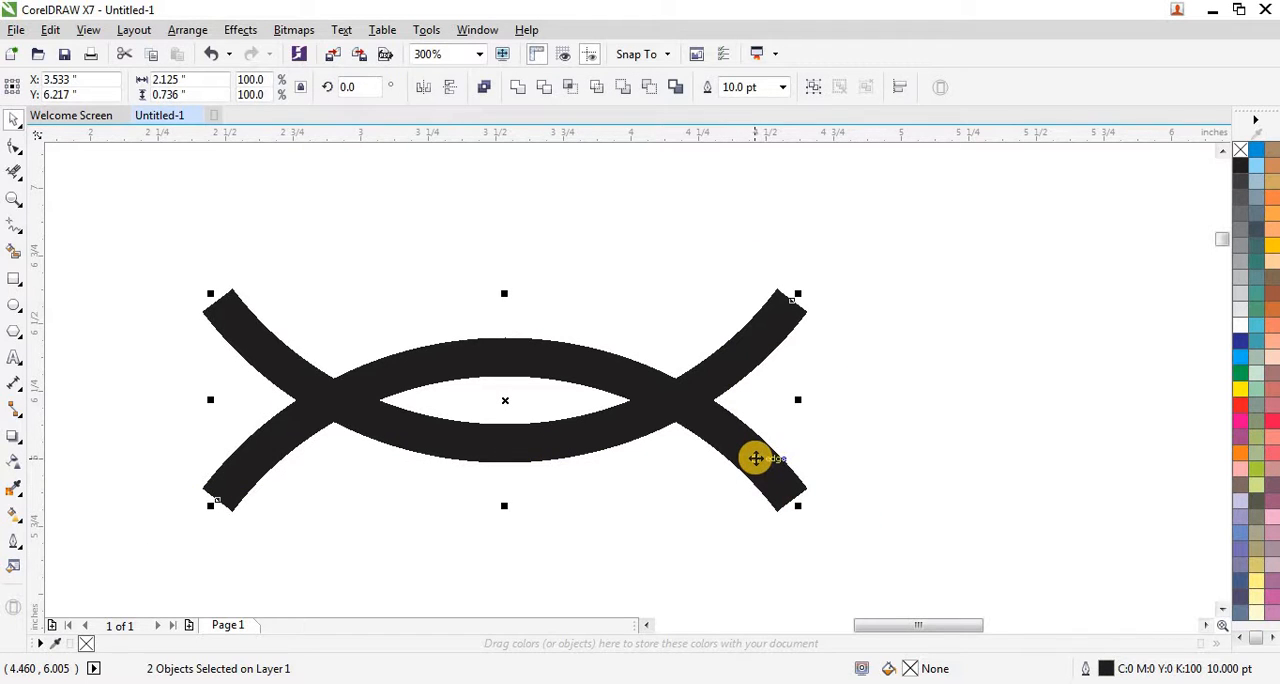
key(ctrl+shift+q)
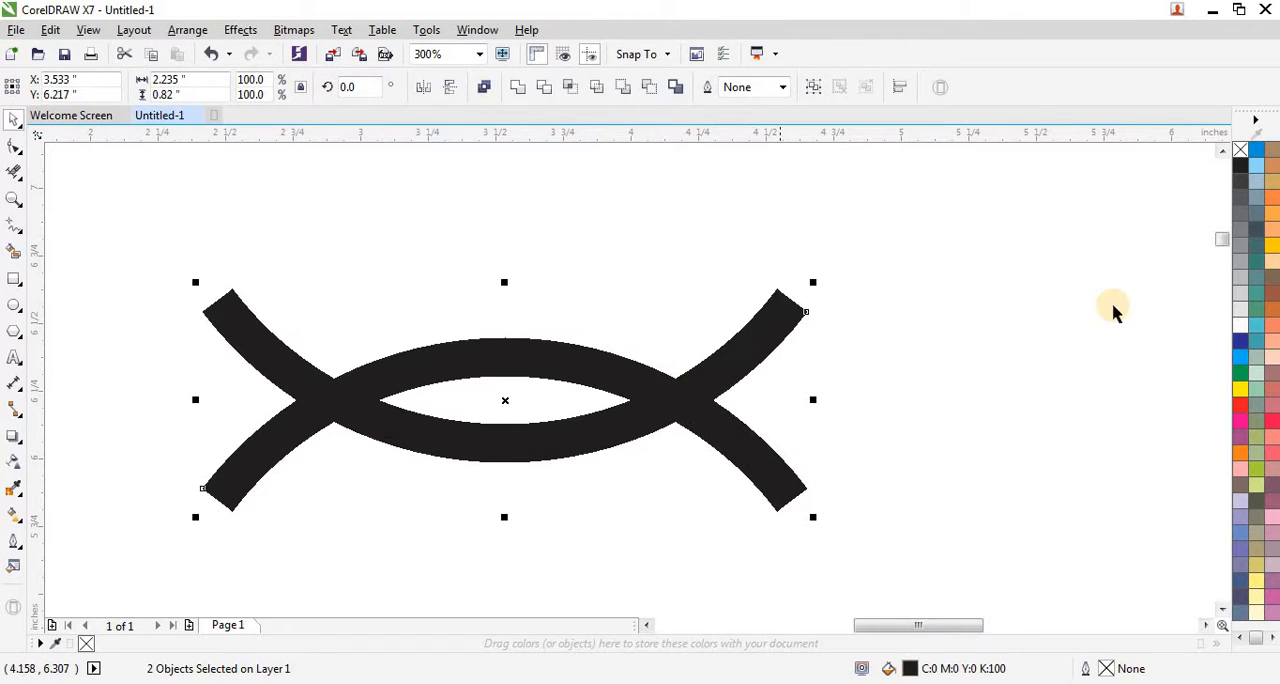
click(1240, 155)
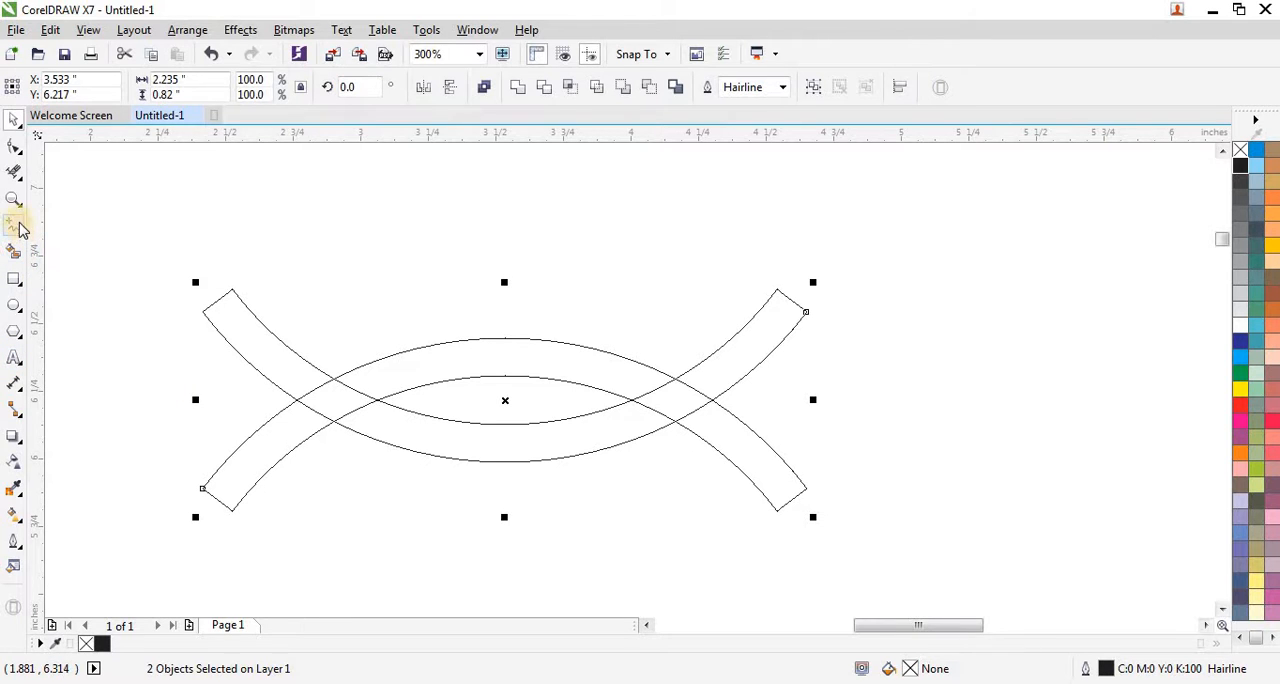
Step: Delete the overlapping segments so the upward-arched band passes over at the left crossing and the downward-curved band at the right crossing
click(14, 175)
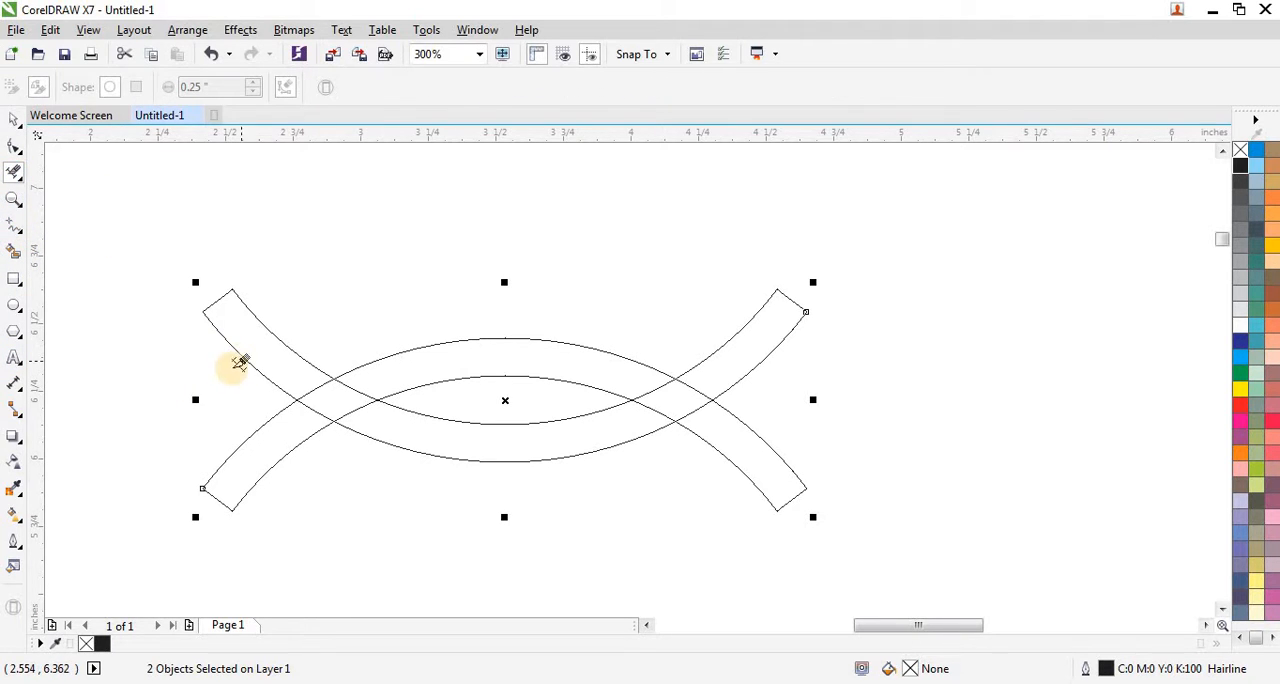
scroll(343, 387, up, 1)
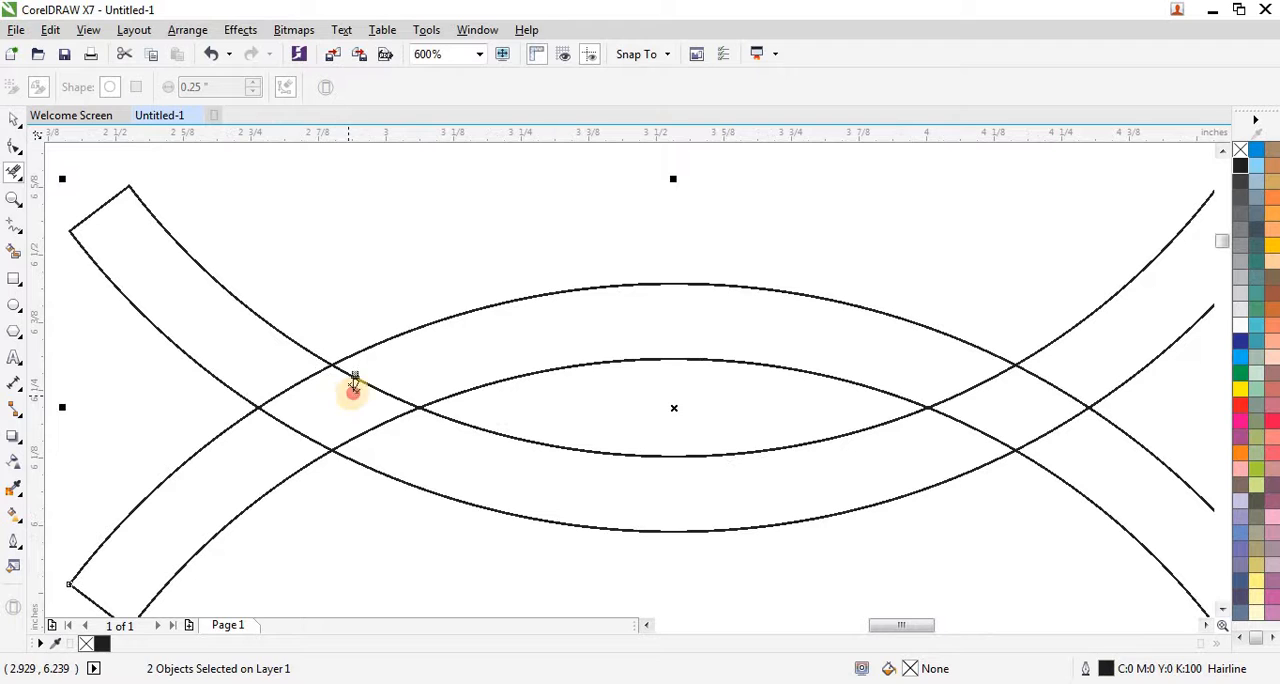
click(354, 384)
drag(267, 440, 311, 418)
scroll(280, 391, down, 1)
scroll(680, 389, up, 1)
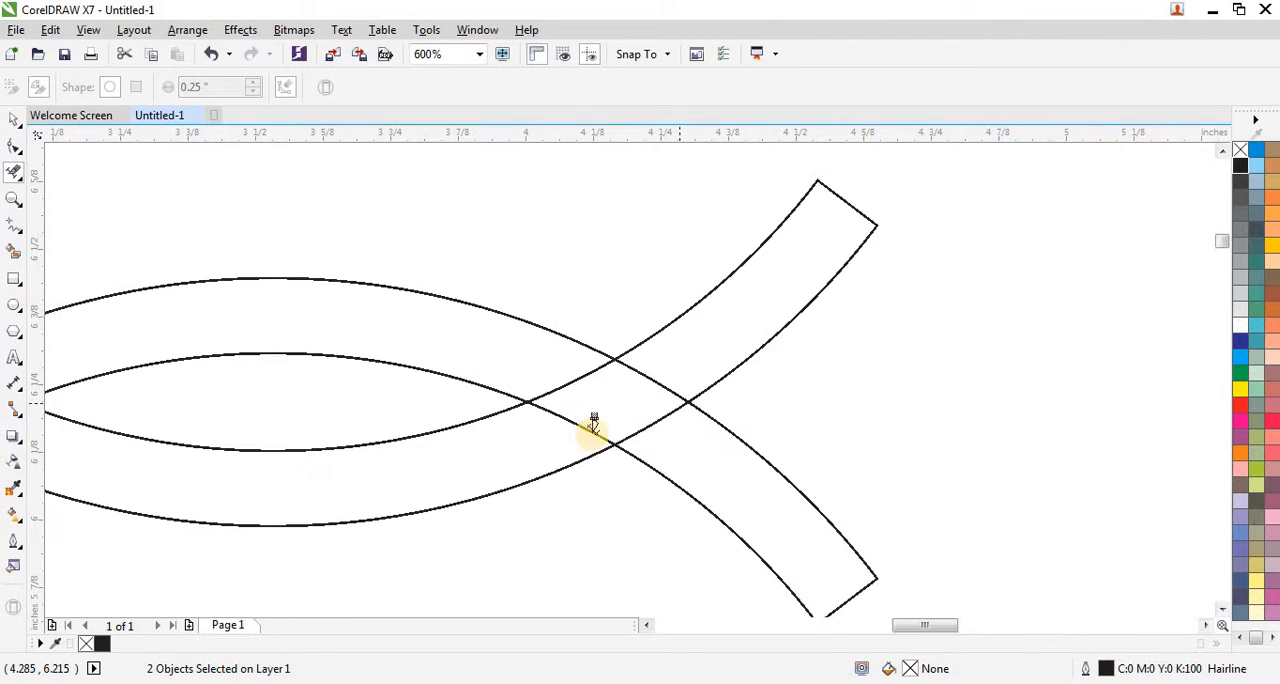
drag(570, 431, 669, 368)
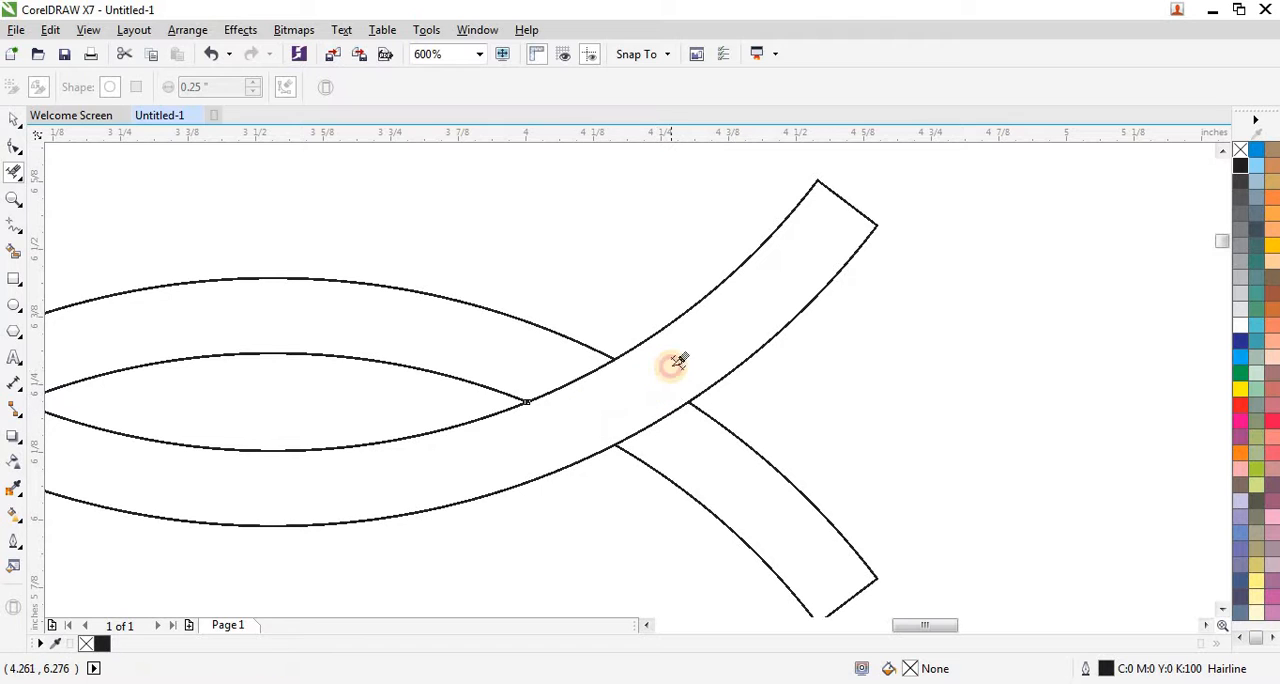
click(678, 362)
scroll(694, 350, down, 1)
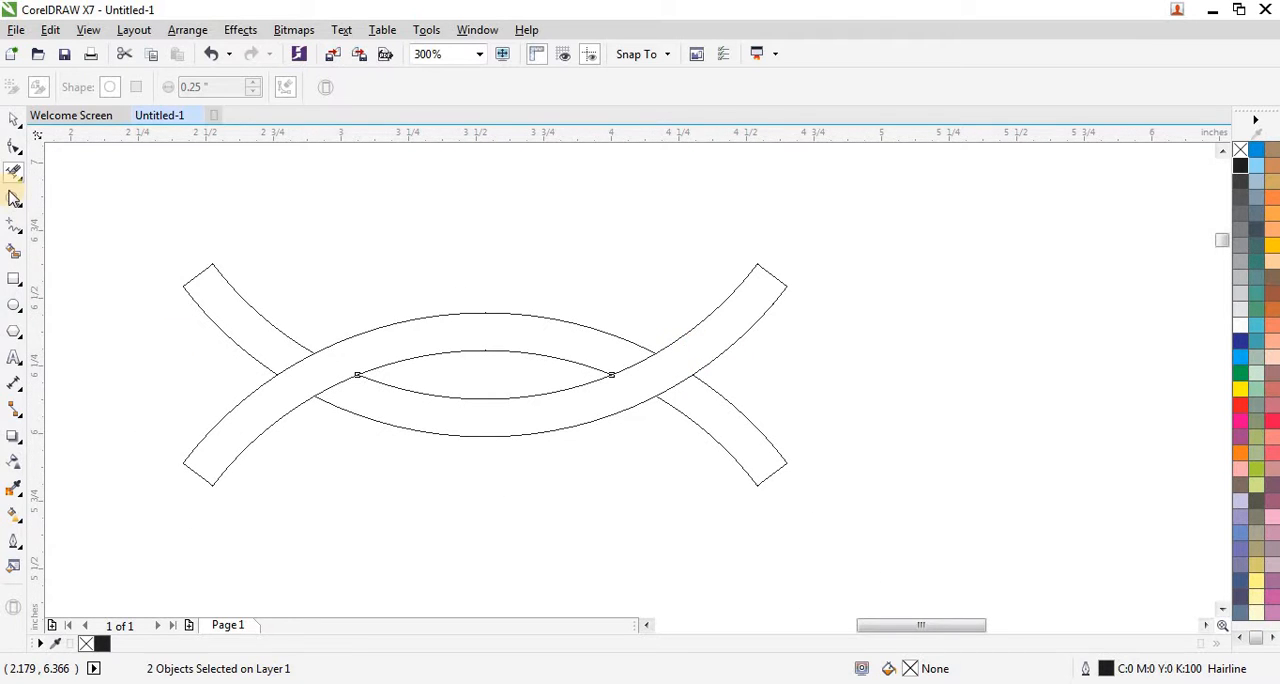
Step: Draw a vertical Freehand line about 1.14 inches tall left of the bands and set its outline to Hairline
click(14, 226)
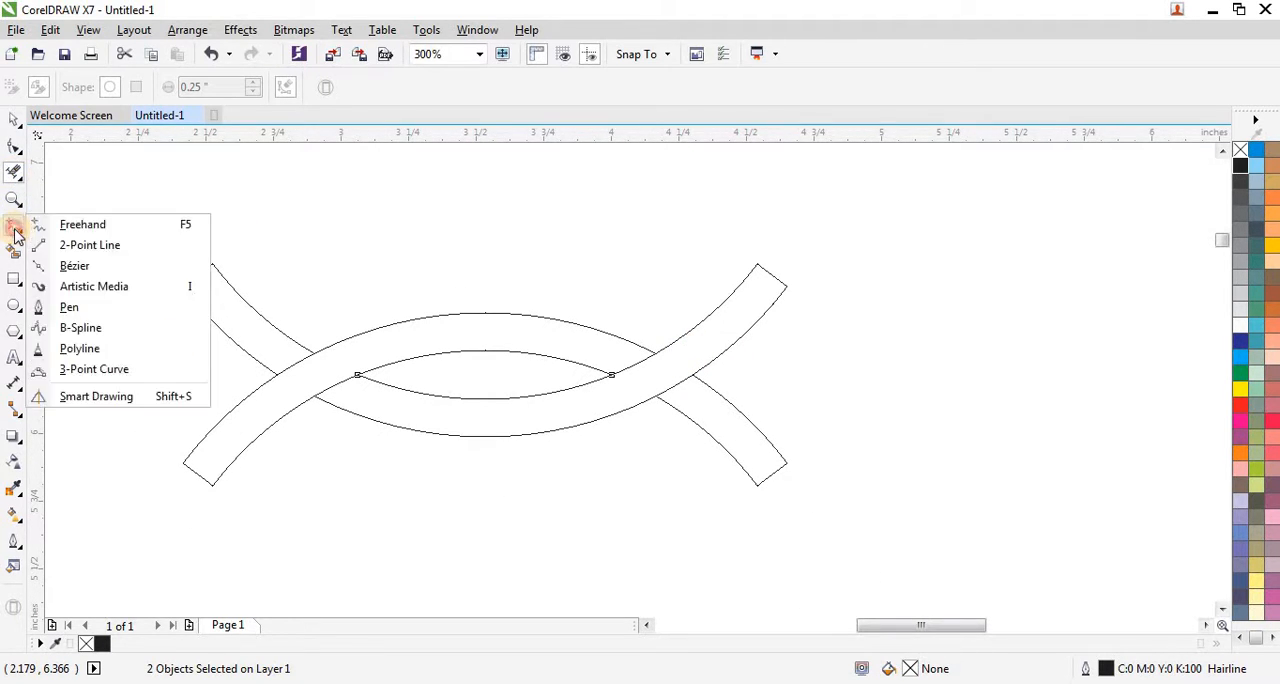
click(64, 224)
click(105, 222)
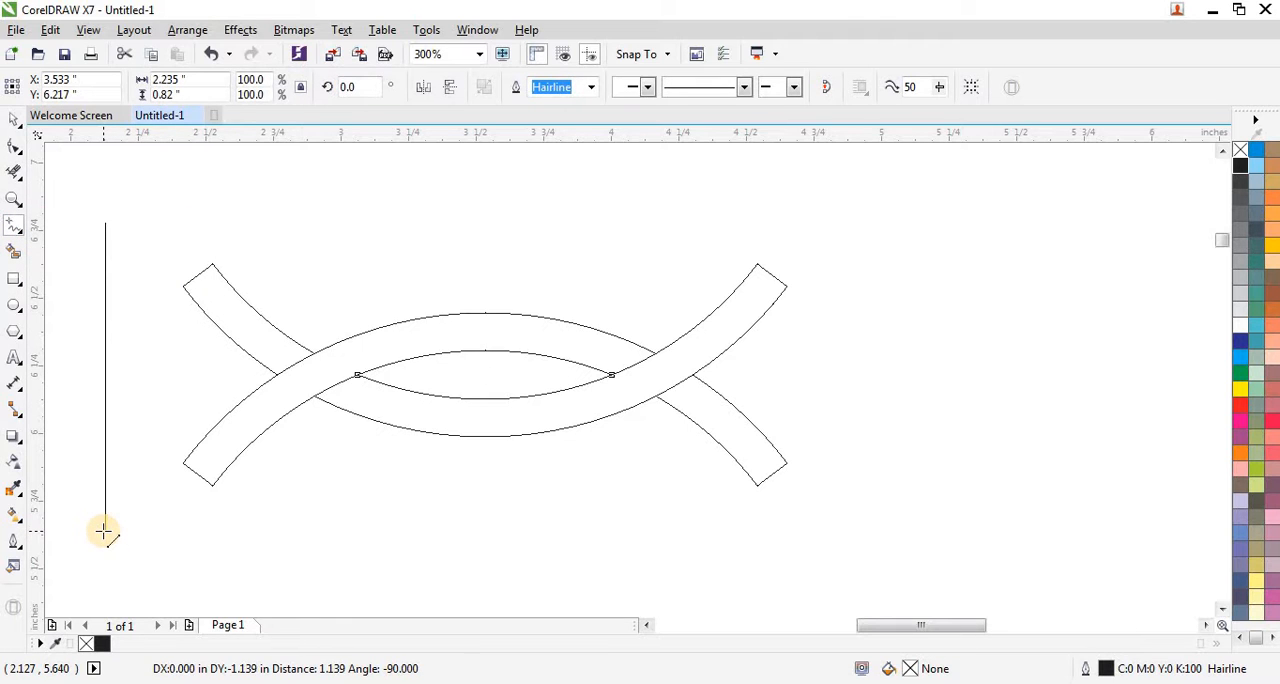
click(105, 533)
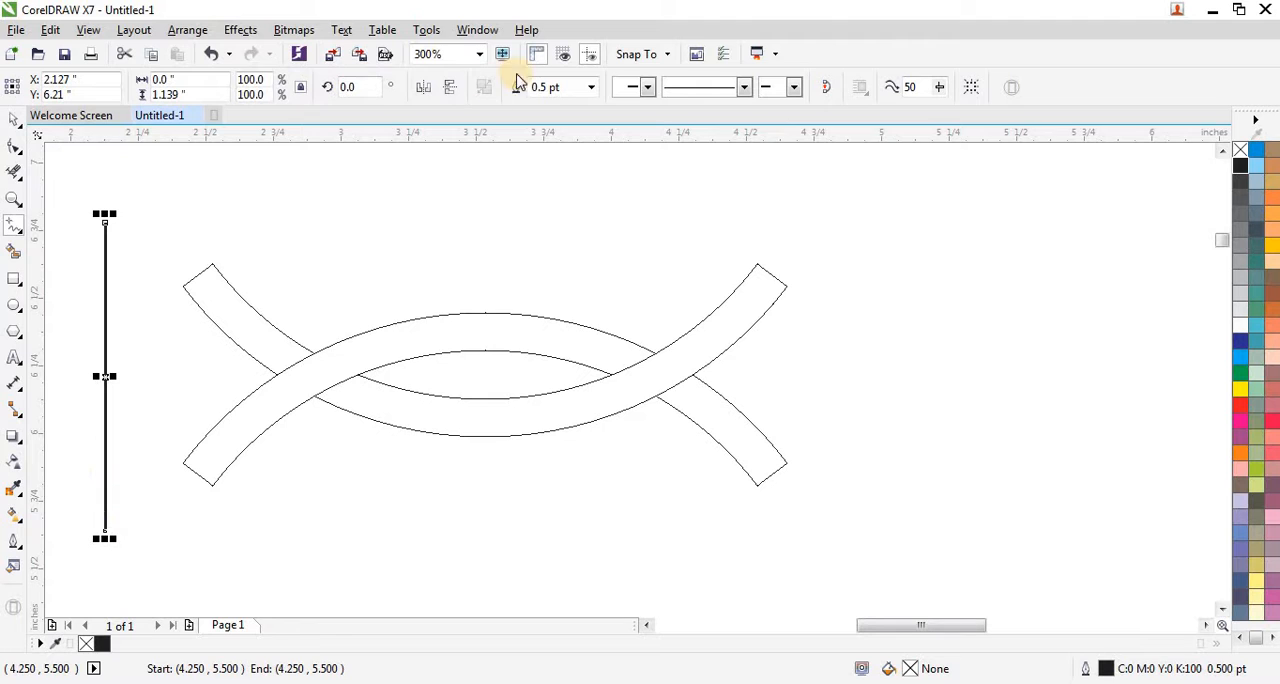
click(592, 88)
click(560, 117)
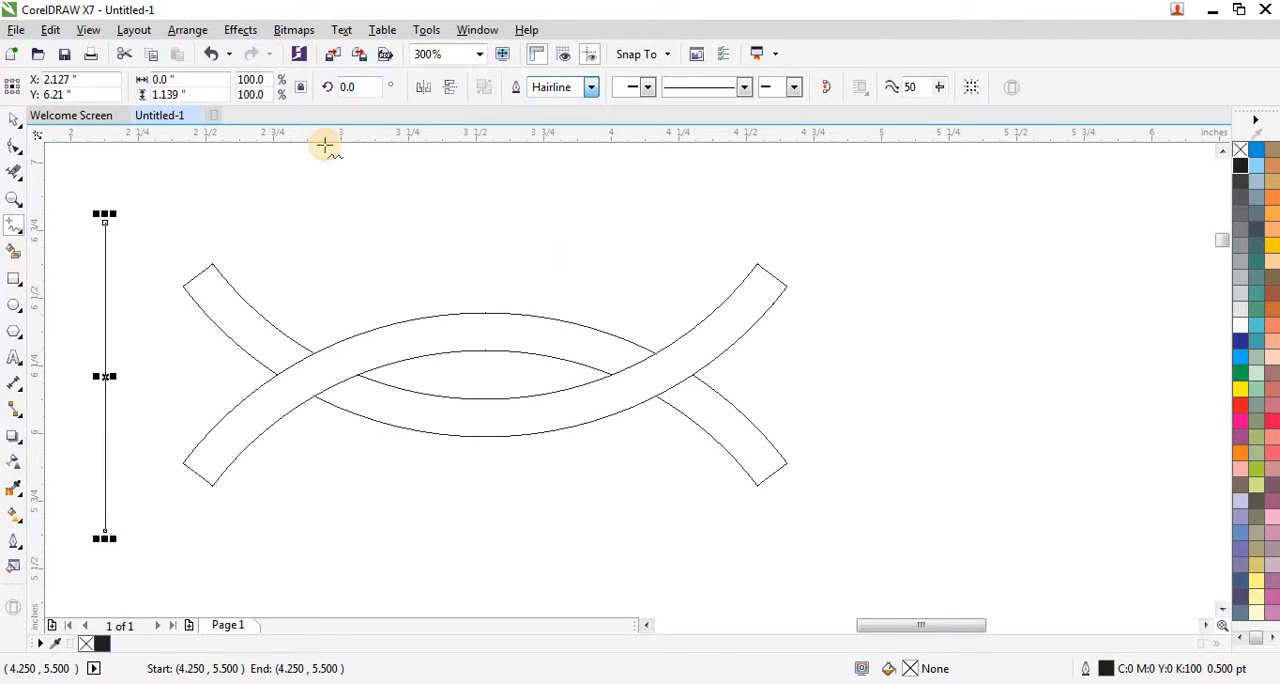
Step: Move the vertical line onto the inner corners of the left band ends and place a copy on the right ends' inner corners
click(14, 120)
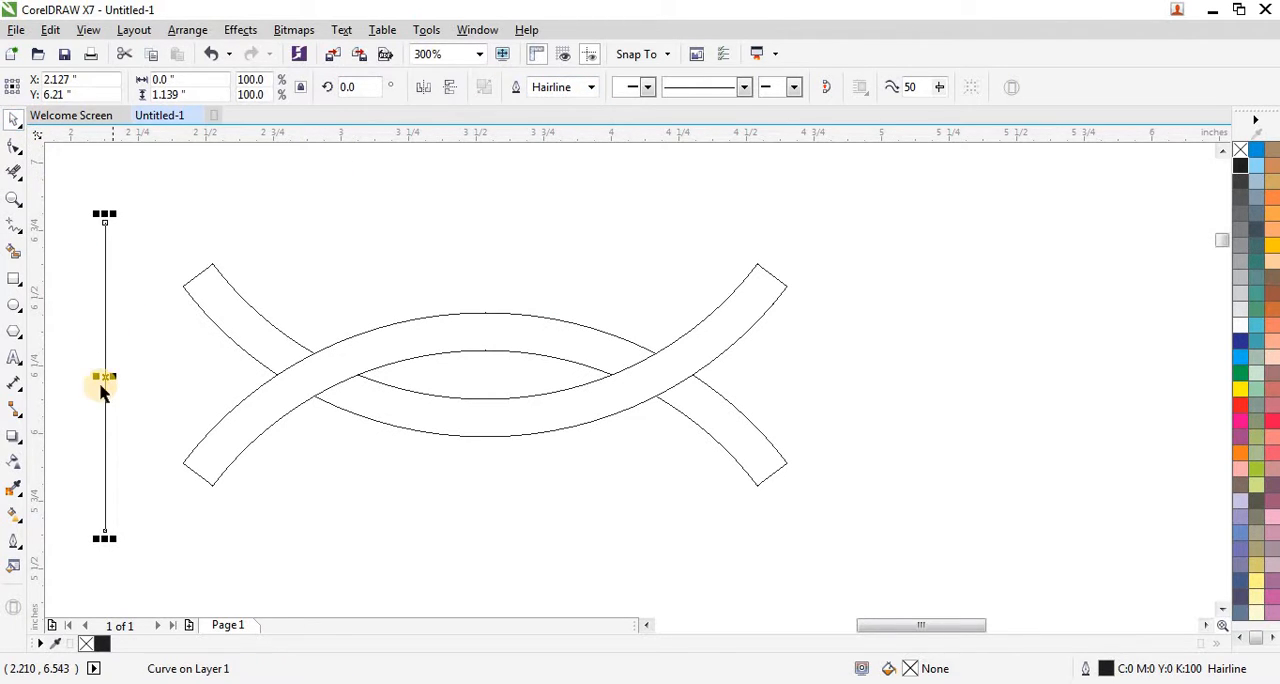
scroll(105, 385, up, 2)
drag(110, 368, 860, 377)
scroll(314, 397, down, 1)
scroll(866, 300, up, 4)
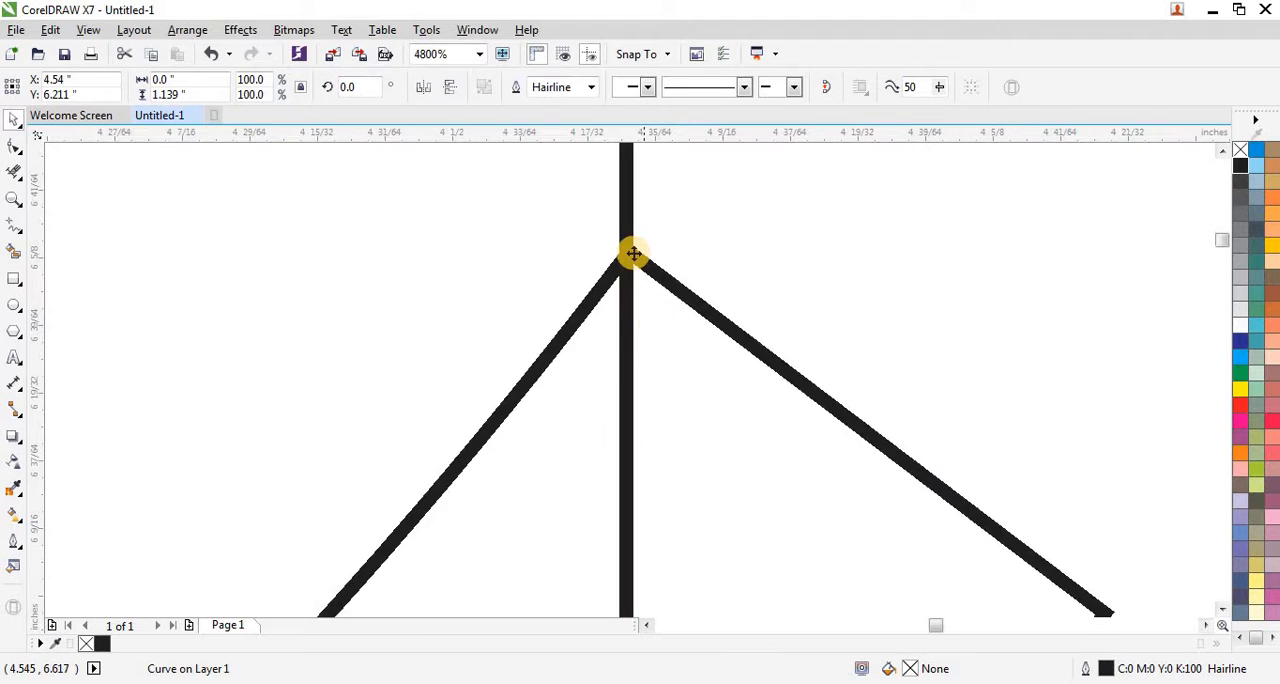
scroll(634, 253, up, 1)
drag(619, 360, 625, 361)
scroll(657, 300, down, 5)
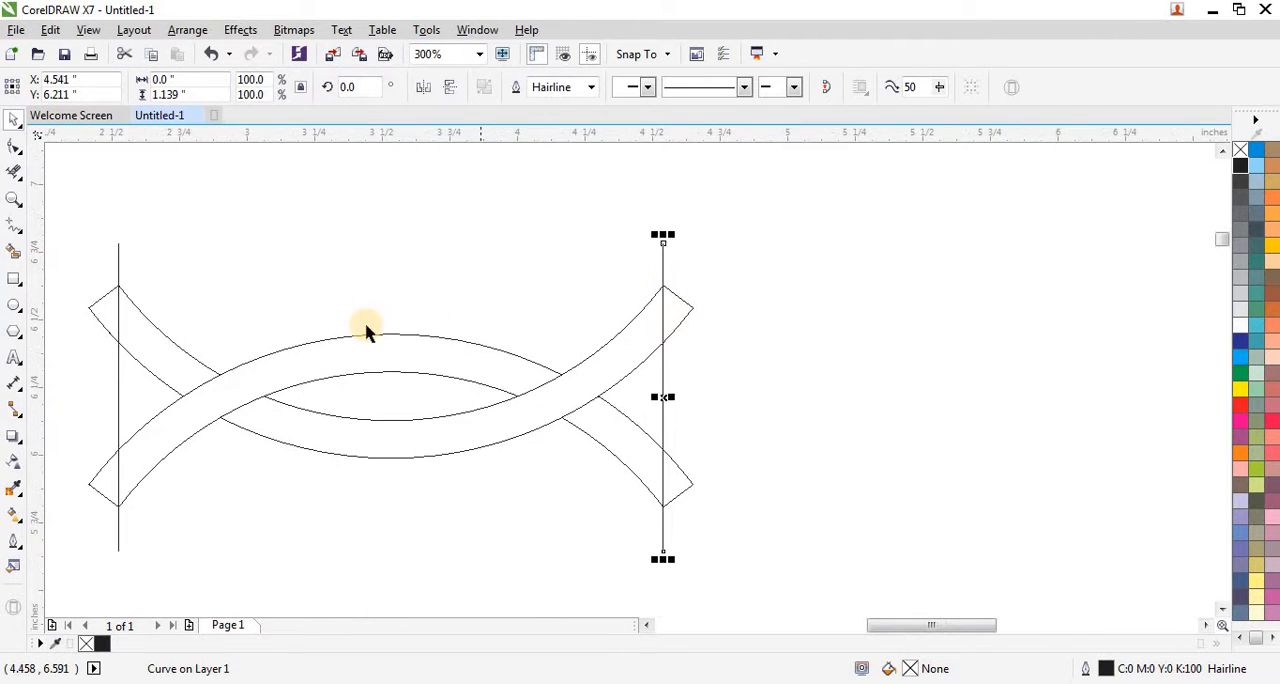
Step: Trim off the slanted band ends outside the two vertical lines with Virtual Segment Delete
scroll(675, 367, down, 1)
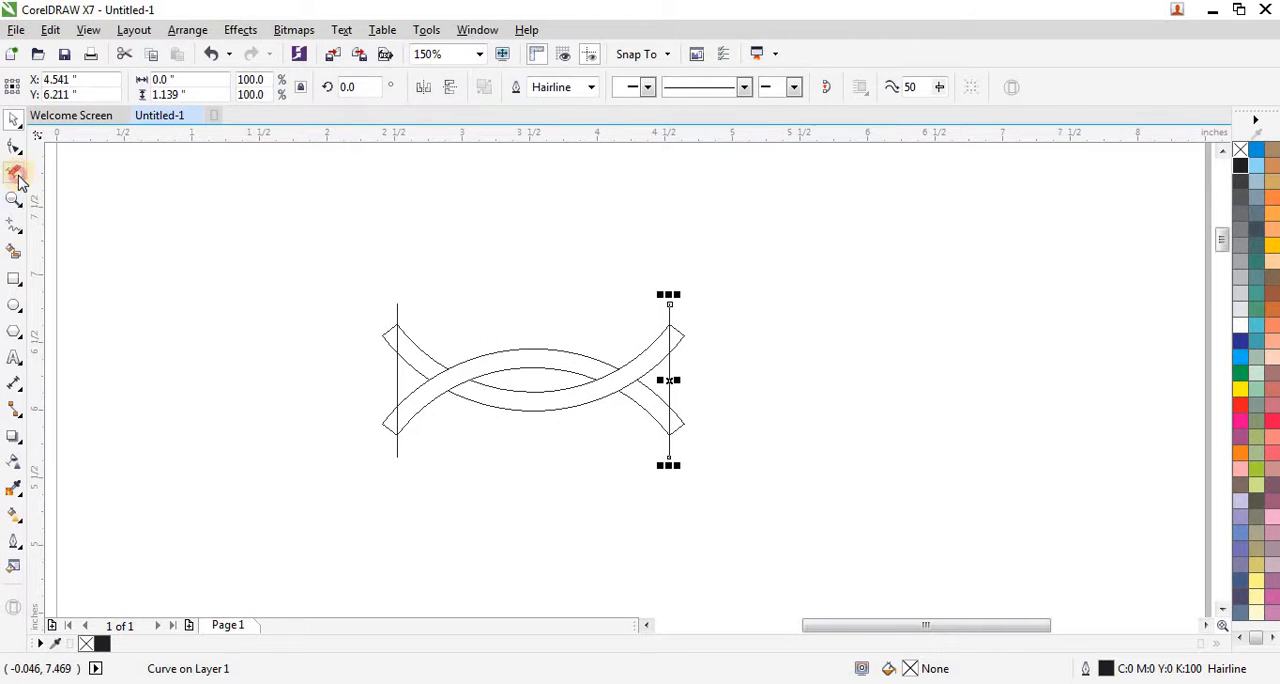
click(16, 175)
scroll(334, 349, up, 1)
drag(382, 290, 447, 537)
drag(1070, 289, 1024, 508)
scroll(334, 300, down, 1)
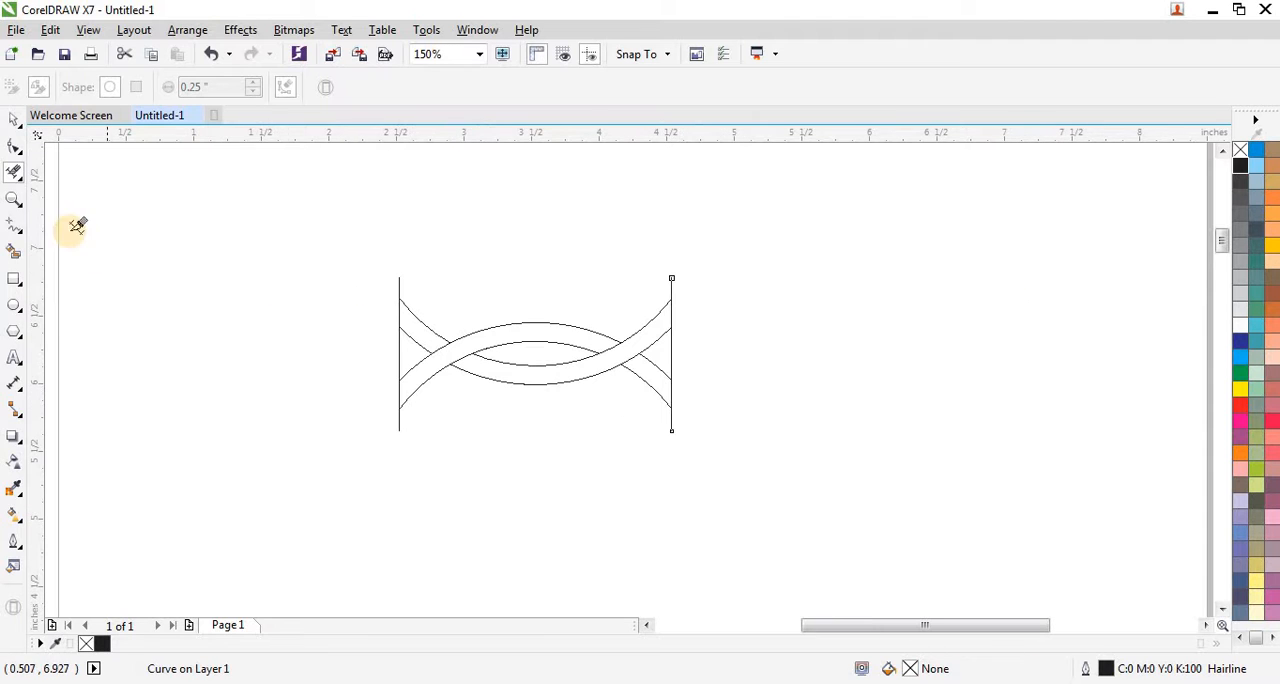
Step: Delete the vertical guide line at the right end of the bands
click(14, 120)
click(280, 250)
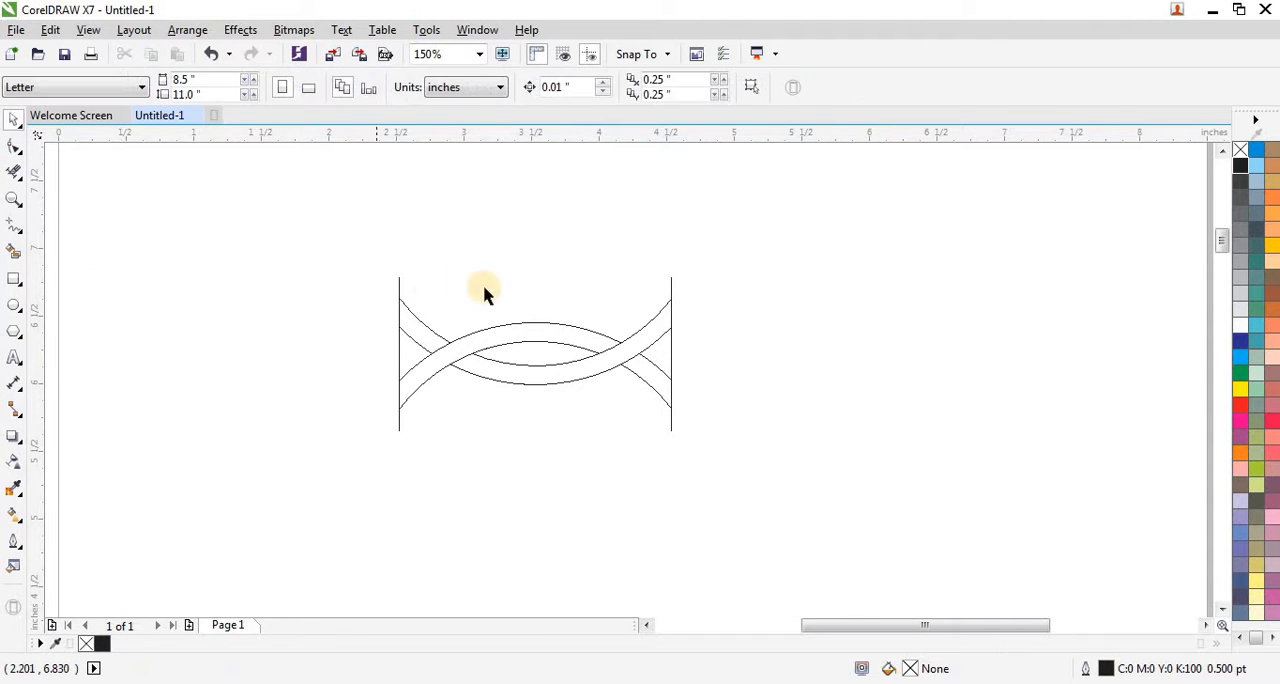
click(671, 293)
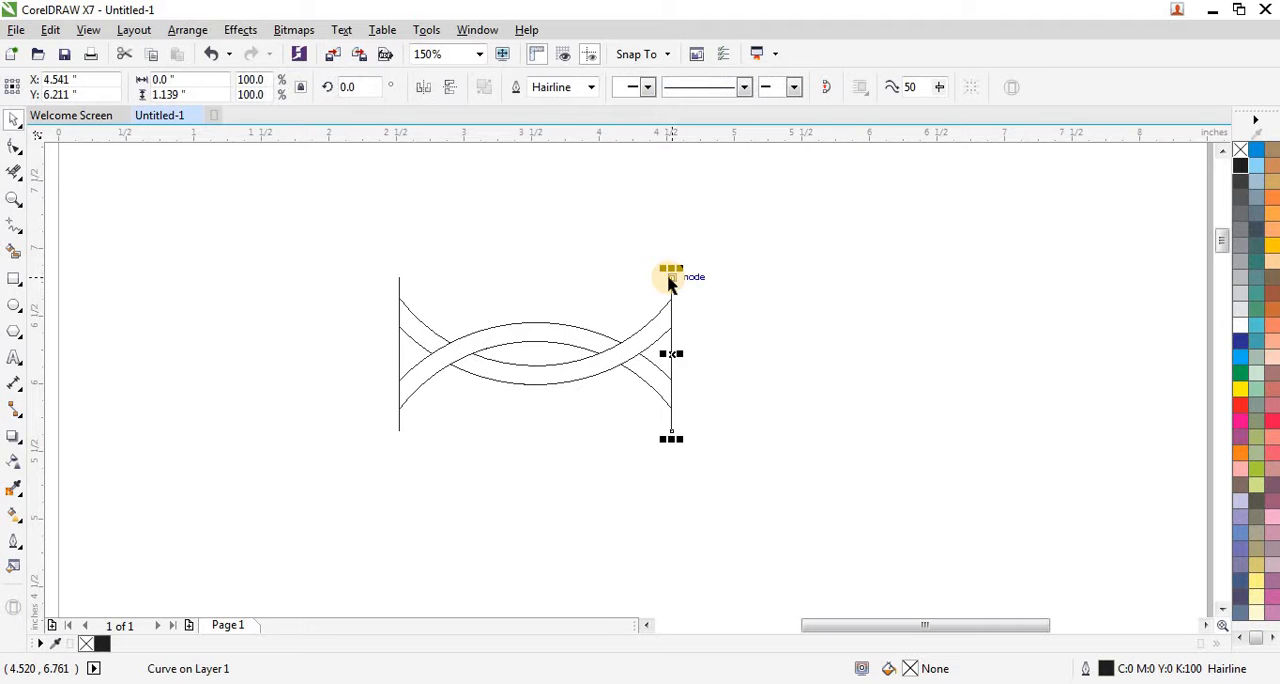
key(Delete)
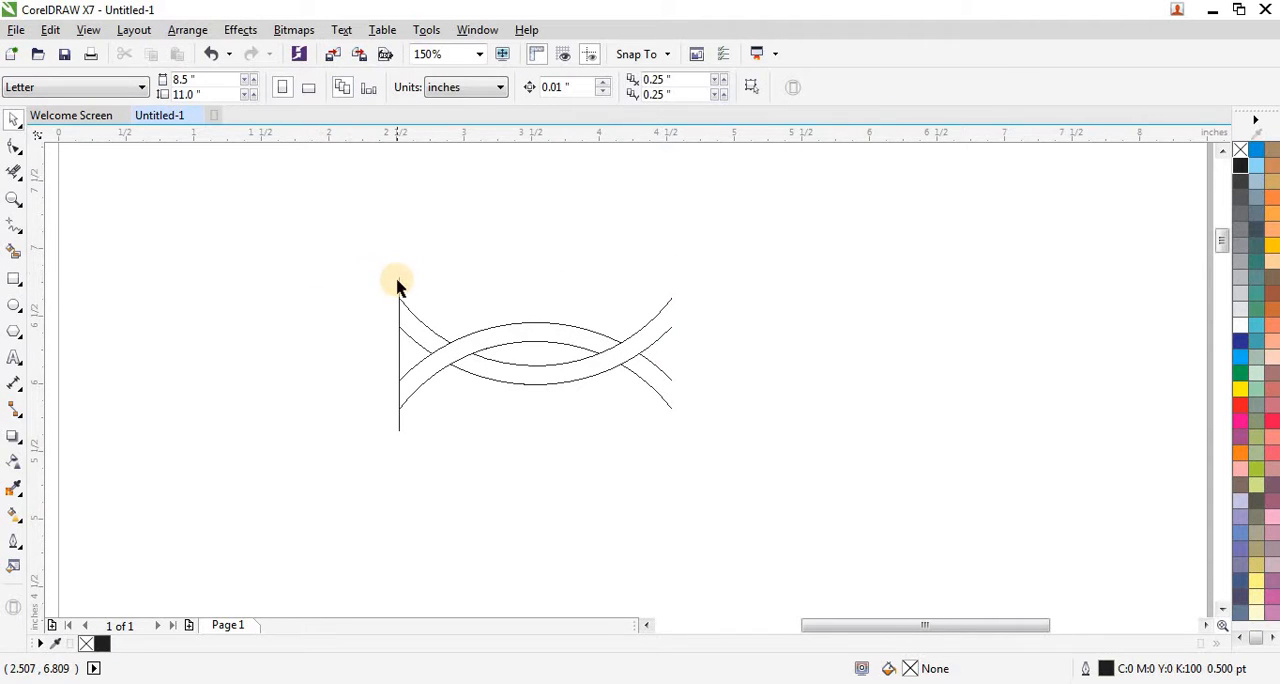
Step: Delete the remaining vertical guide line at the bands' left end and move the interwoven bands to the page's upper-left corner
click(398, 288)
key(Delete)
drag(363, 263, 760, 432)
scroll(371, 335, down, 2)
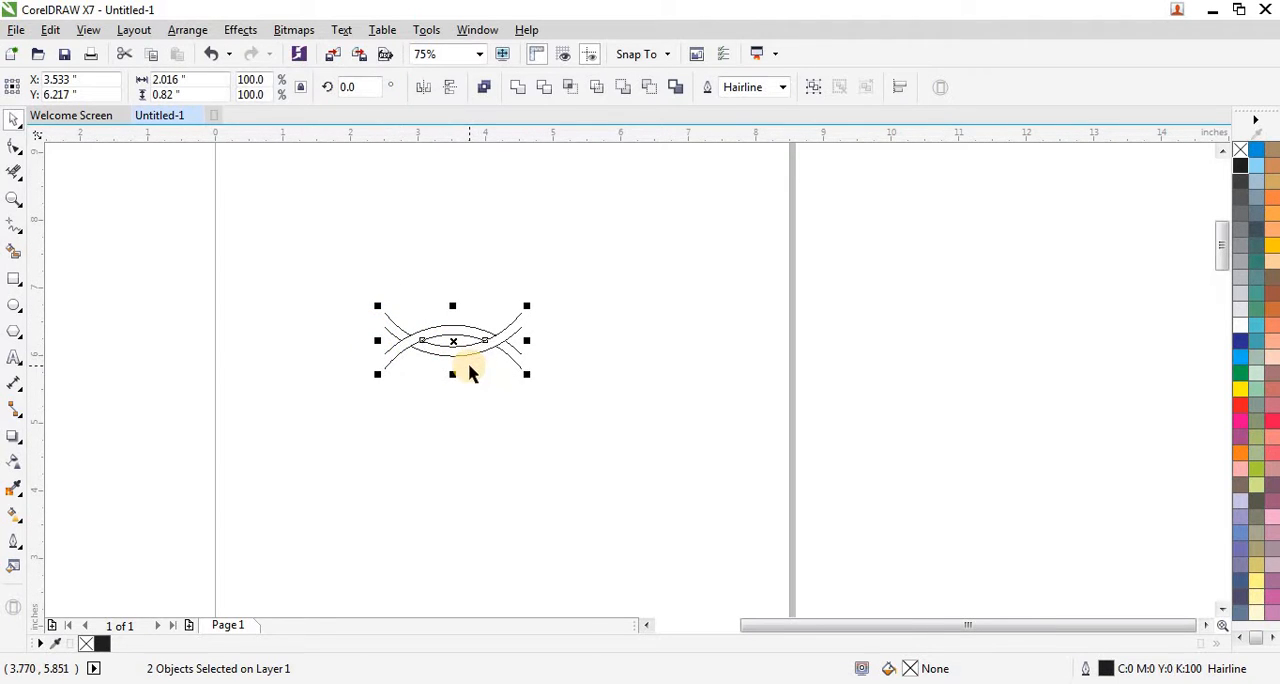
scroll(469, 372, down, 2)
drag(466, 356, 388, 218)
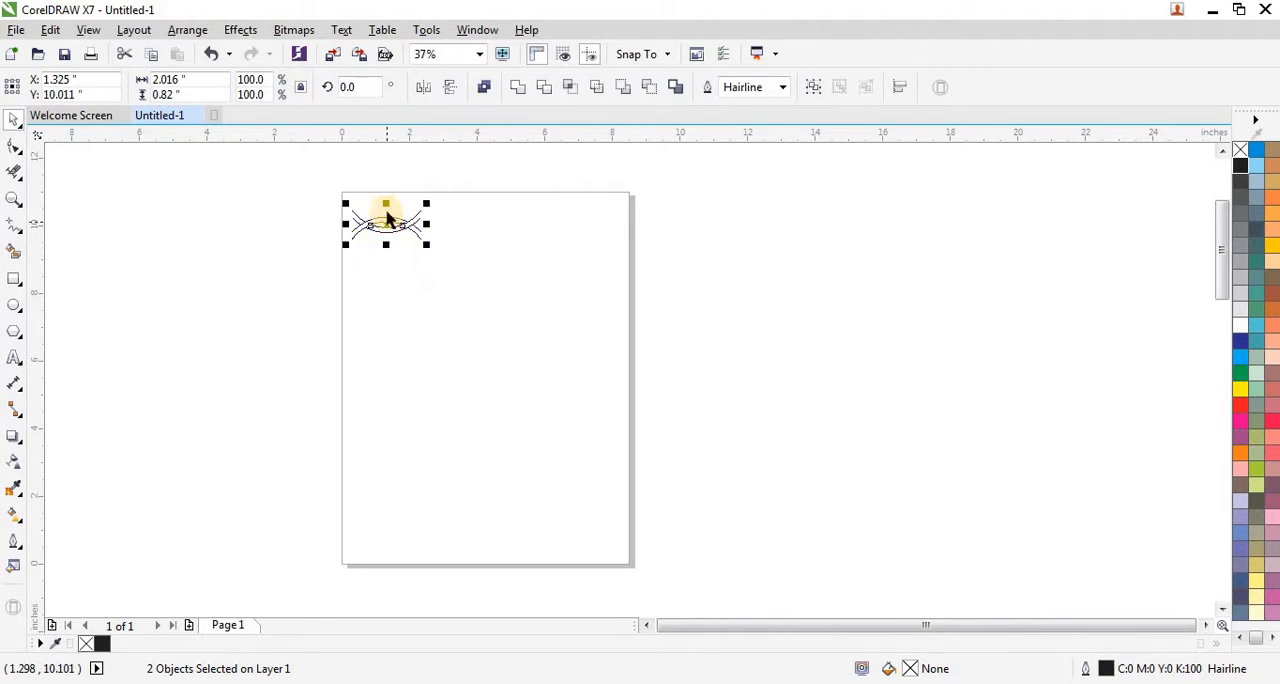
Step: Scale the interwoven bands down to about 1.15 by 0.47 inches and join a mirrored copy to their right end
scroll(388, 212, up, 4)
drag(524, 350, 408, 304)
drag(240, 266, 470, 258)
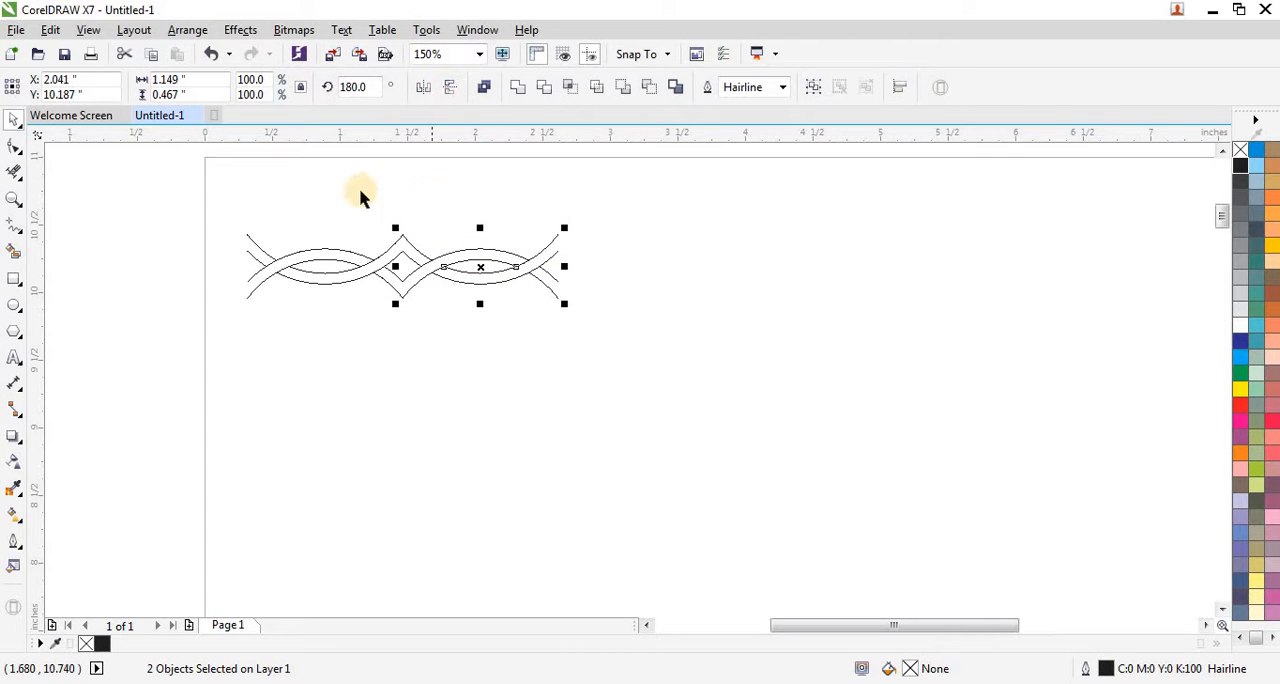
Step: Extend the chain to eight units by twice adding a mirrored copy of the whole row at its right end
drag(215, 209, 598, 330)
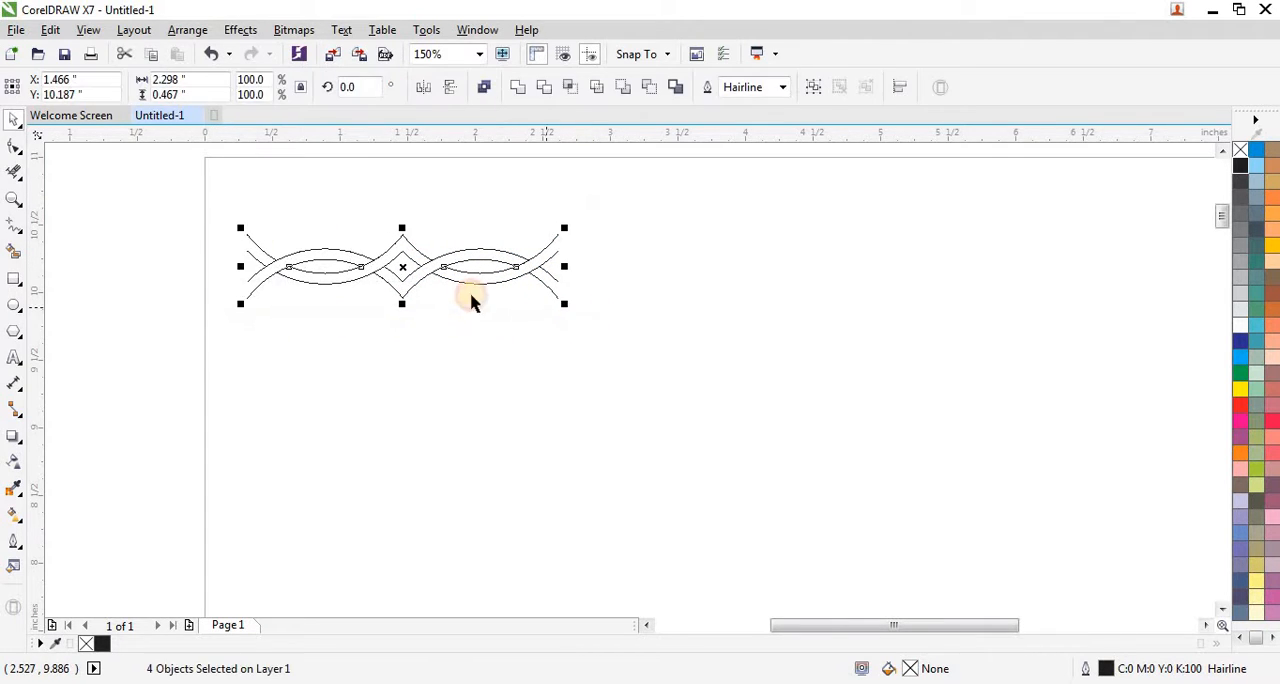
drag(243, 268, 632, 272)
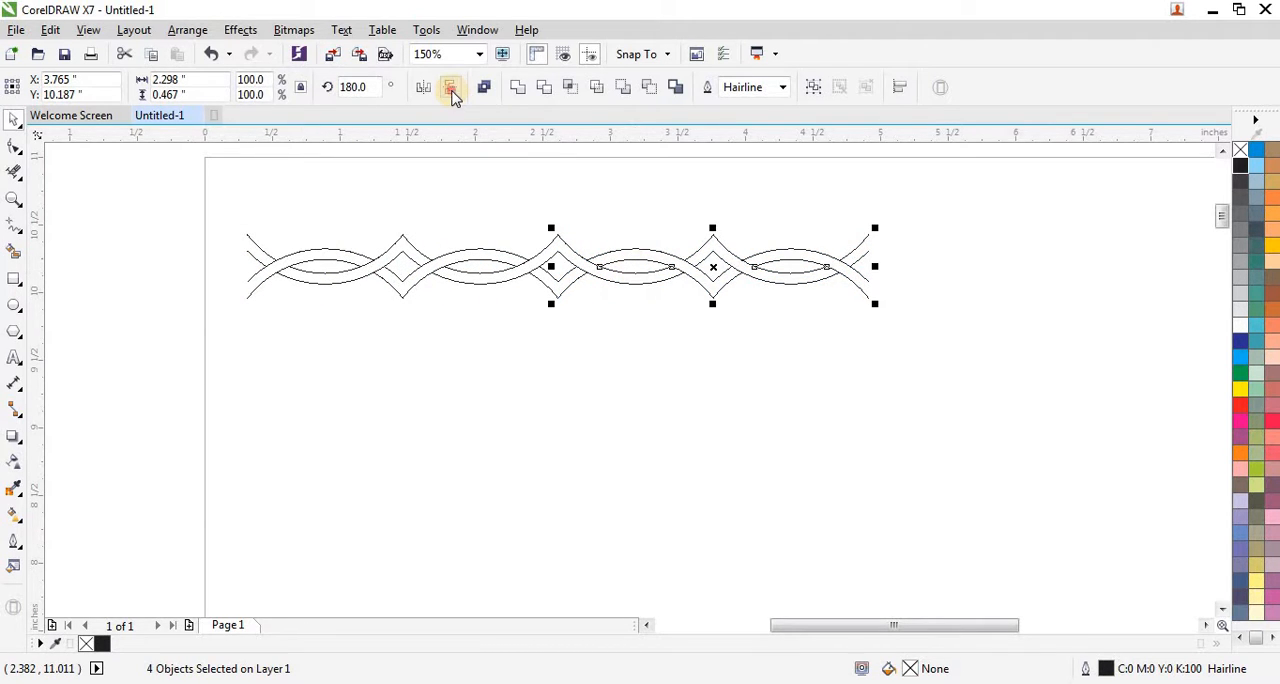
scroll(448, 255, down, 2)
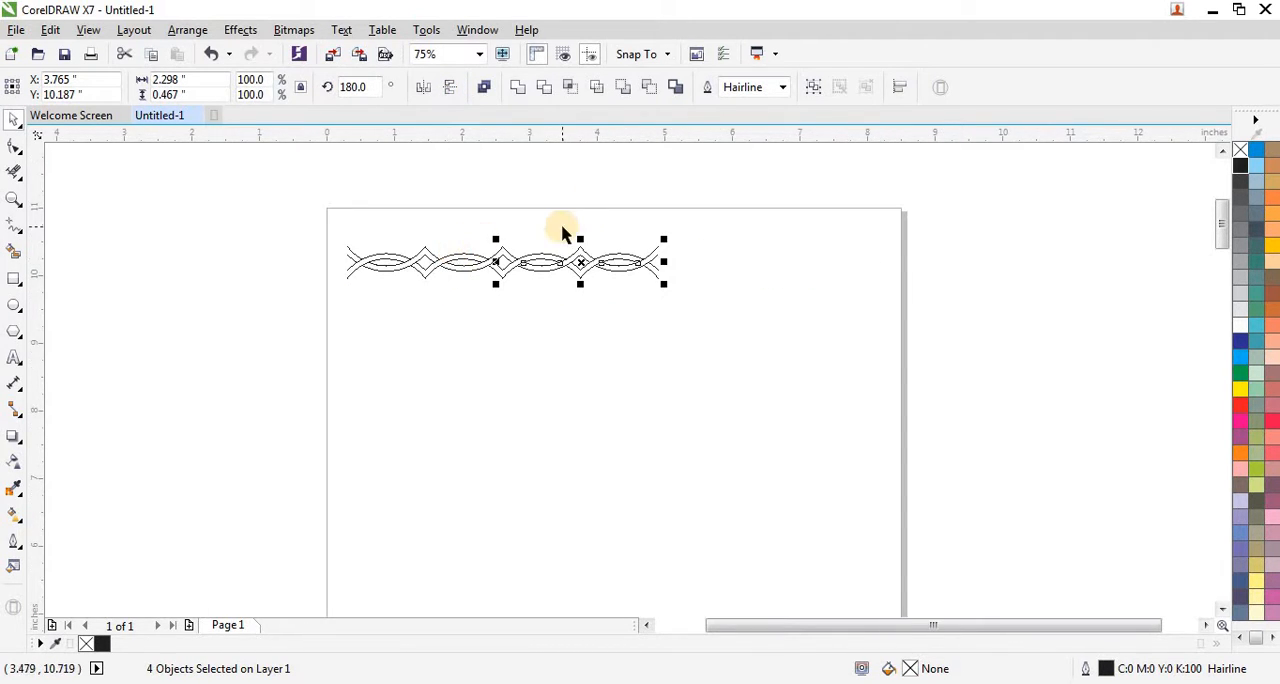
scroll(563, 233, up, 2)
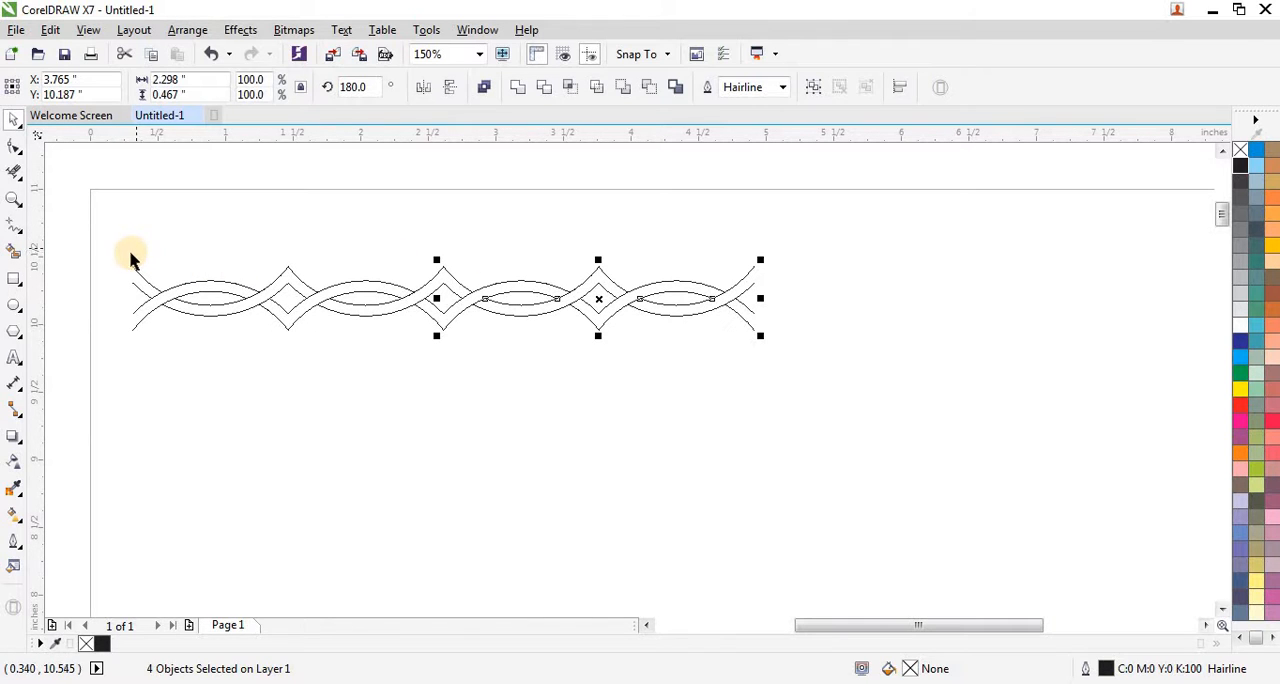
drag(126, 251, 817, 357)
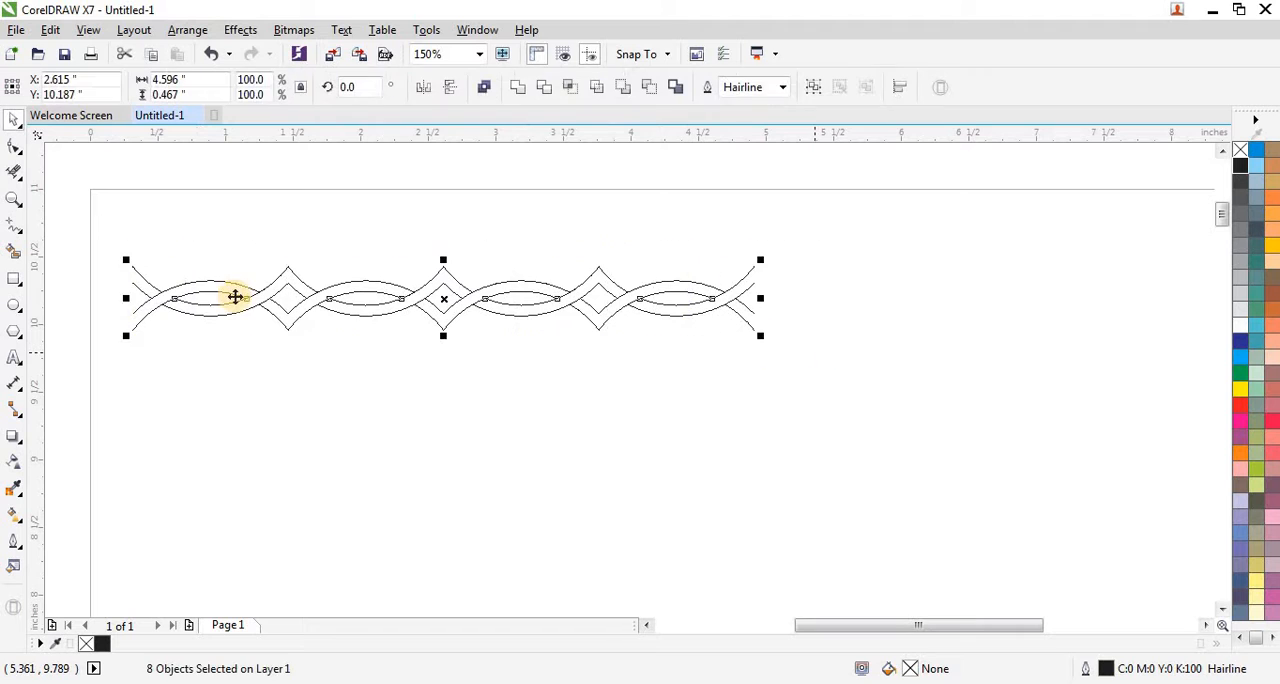
scroll(235, 296, down, 2)
drag(177, 296, 547, 298)
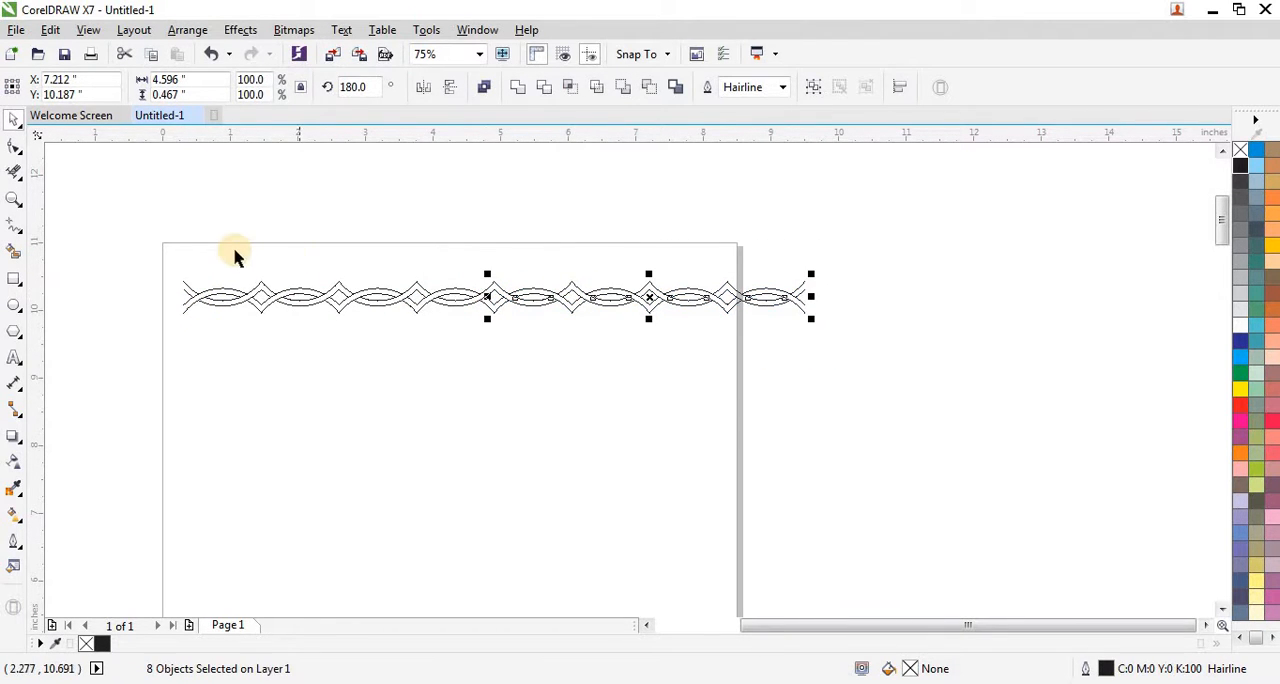
Step: Scale the eight-unit chain proportionally to about 8 inches wide so it spans the page
drag(163, 243, 571, 302)
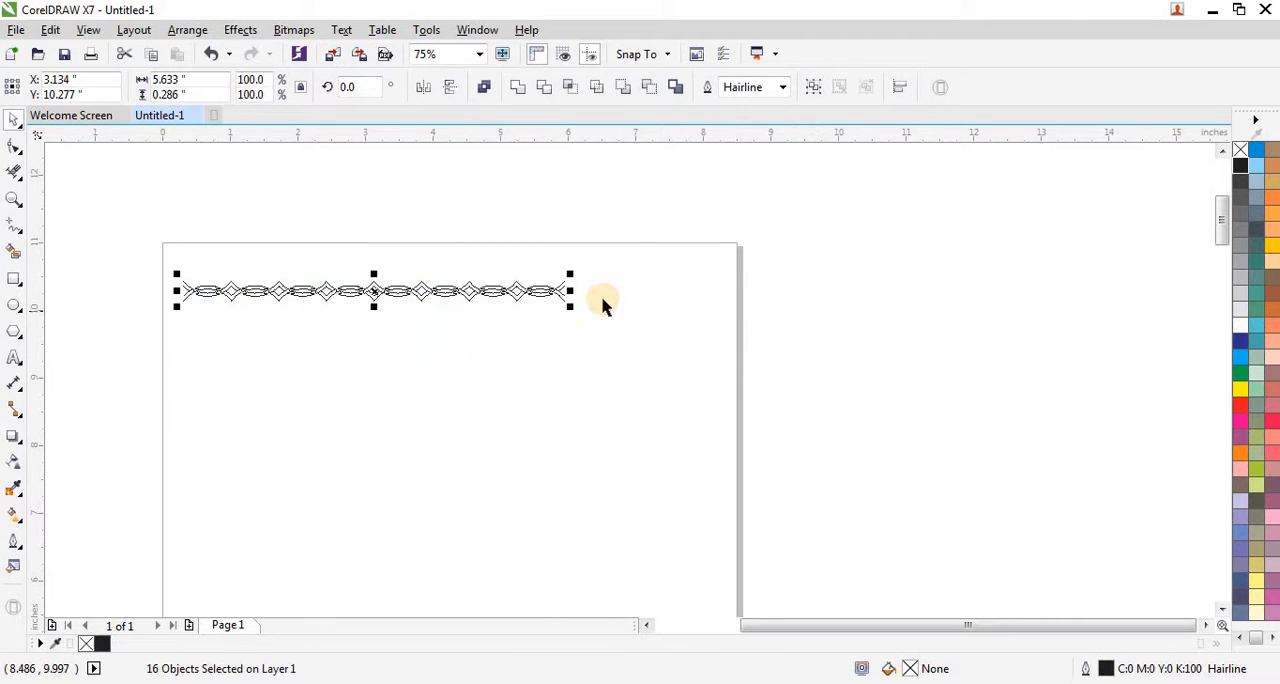
scroll(557, 322, up, 2)
scroll(480, 320, down, 2)
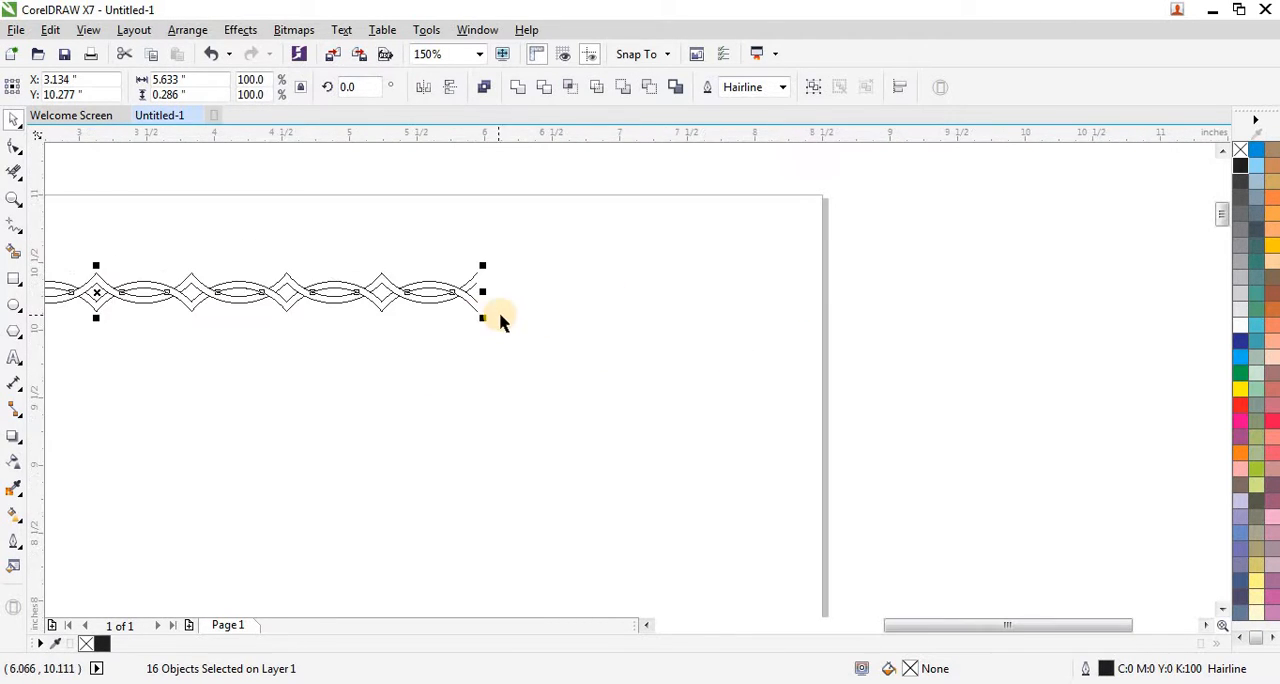
drag(483, 319, 805, 395)
click(886, 331)
scroll(880, 333, down, 2)
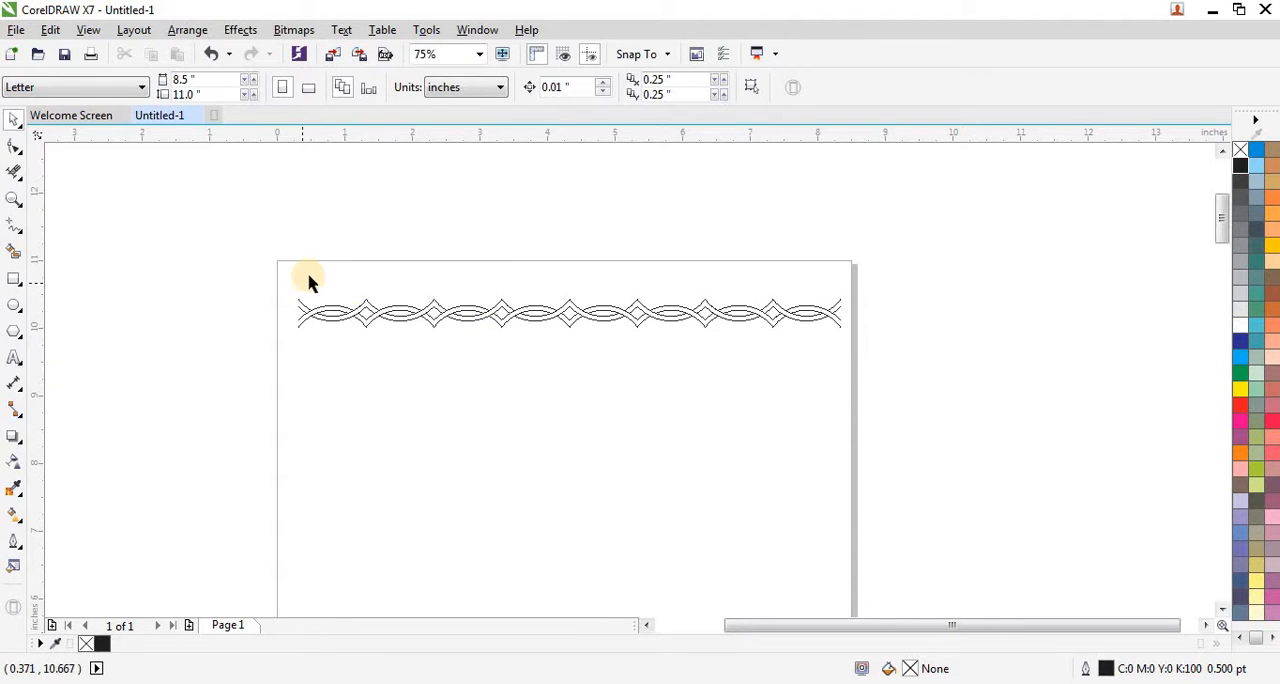
Step: Draw a circle about 1.36 inches in diameter below the chain and add a concentric copy about 1.24 inches in diameter inside it
scroll(509, 289, down, 1)
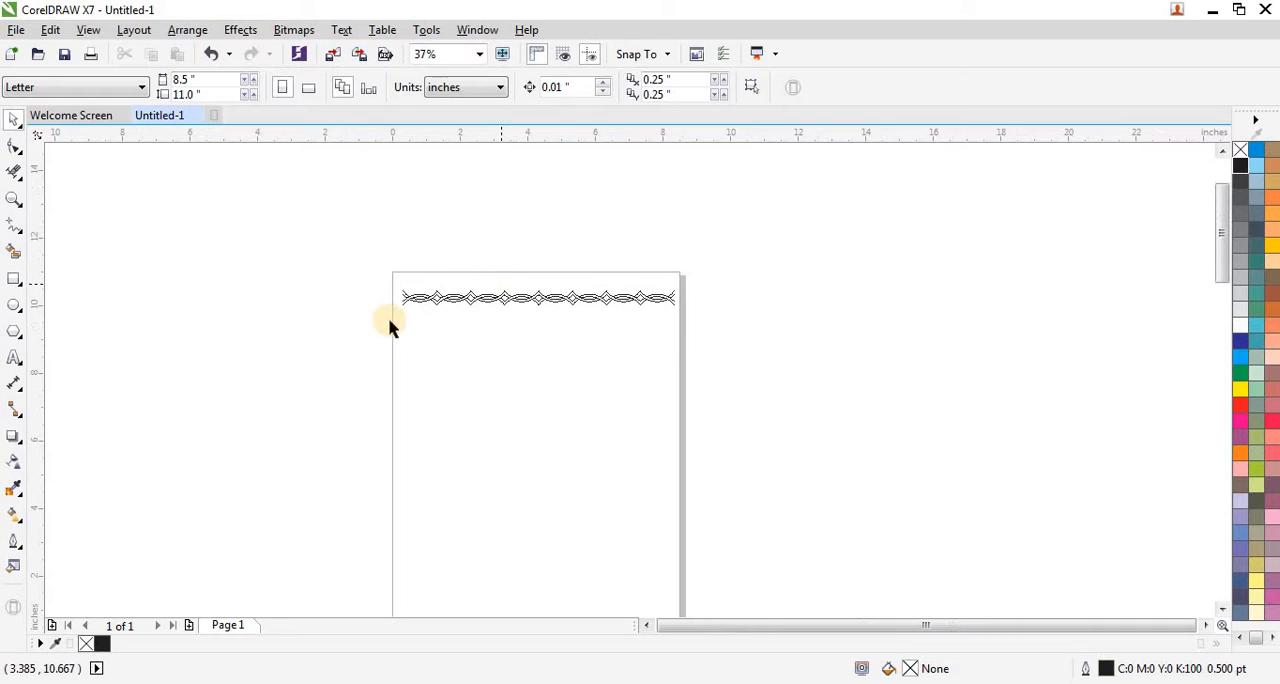
click(14, 305)
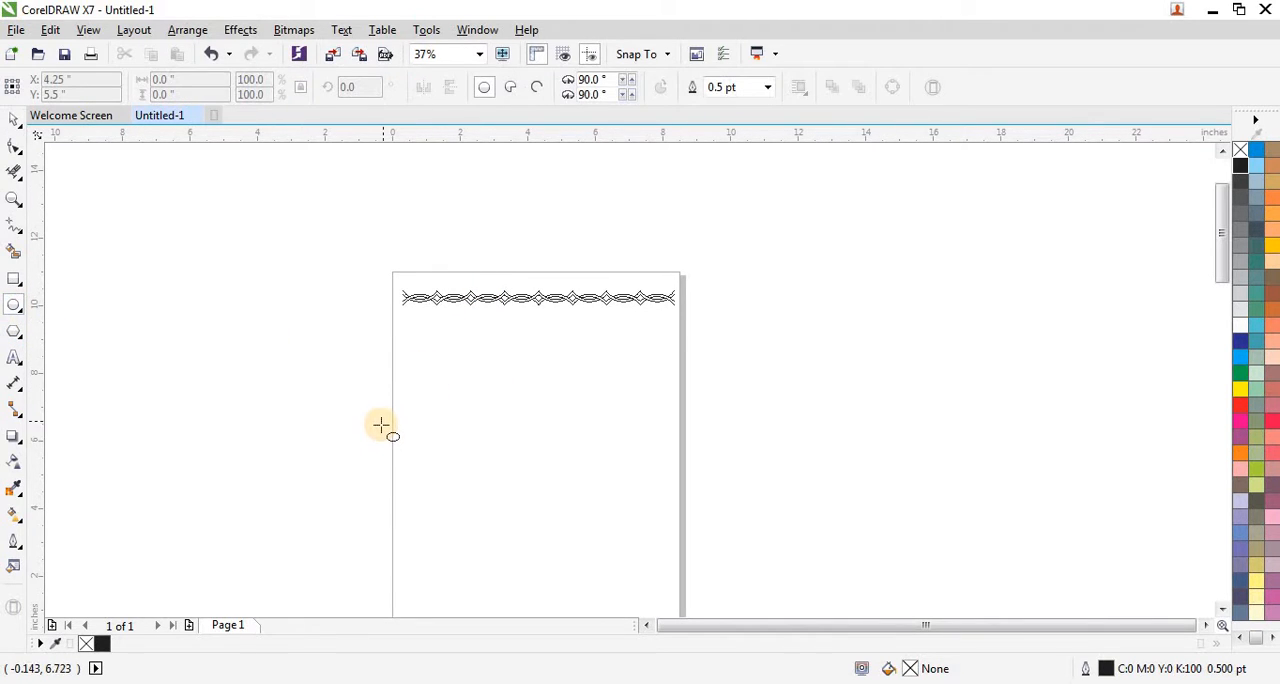
drag(466, 362, 524, 420)
scroll(497, 391, up, 2)
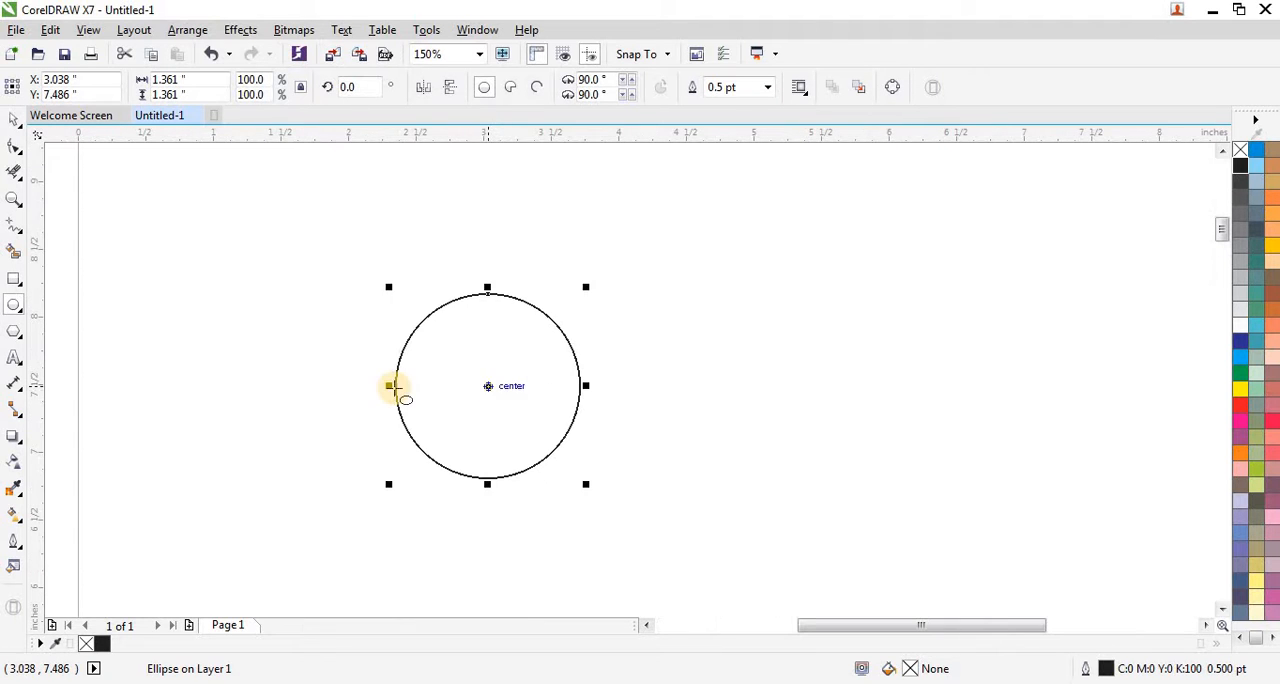
click(16, 122)
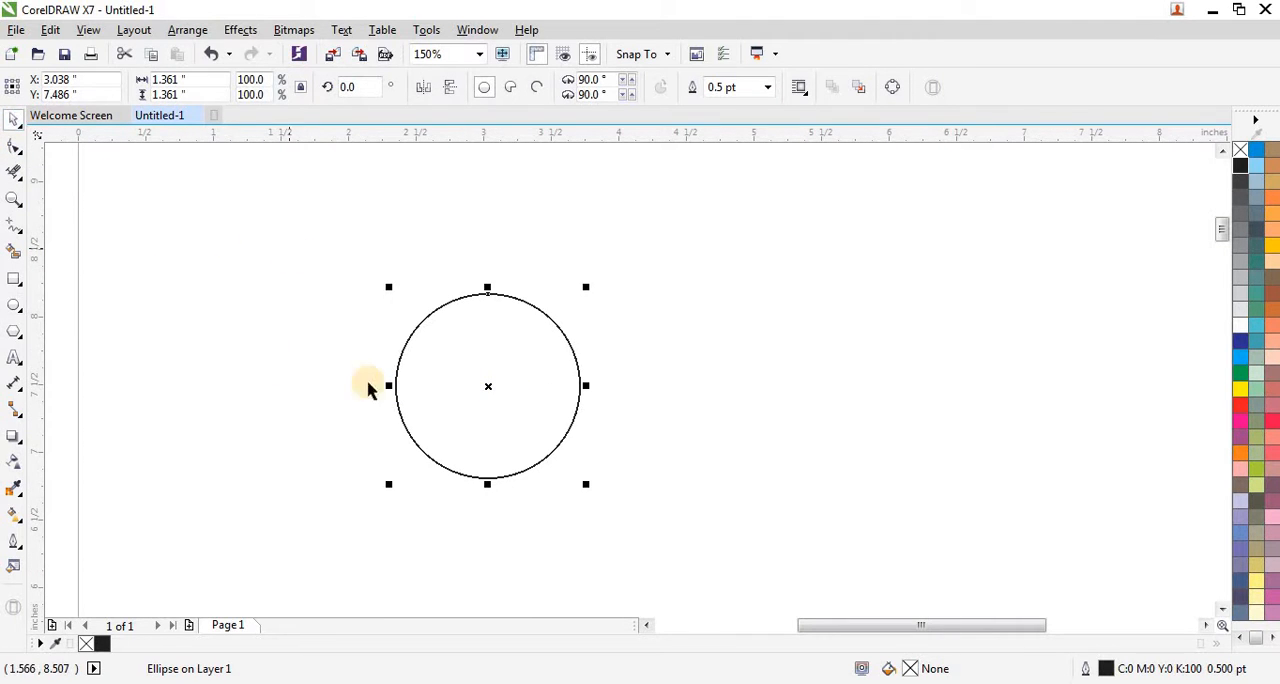
scroll(551, 491, up, 1)
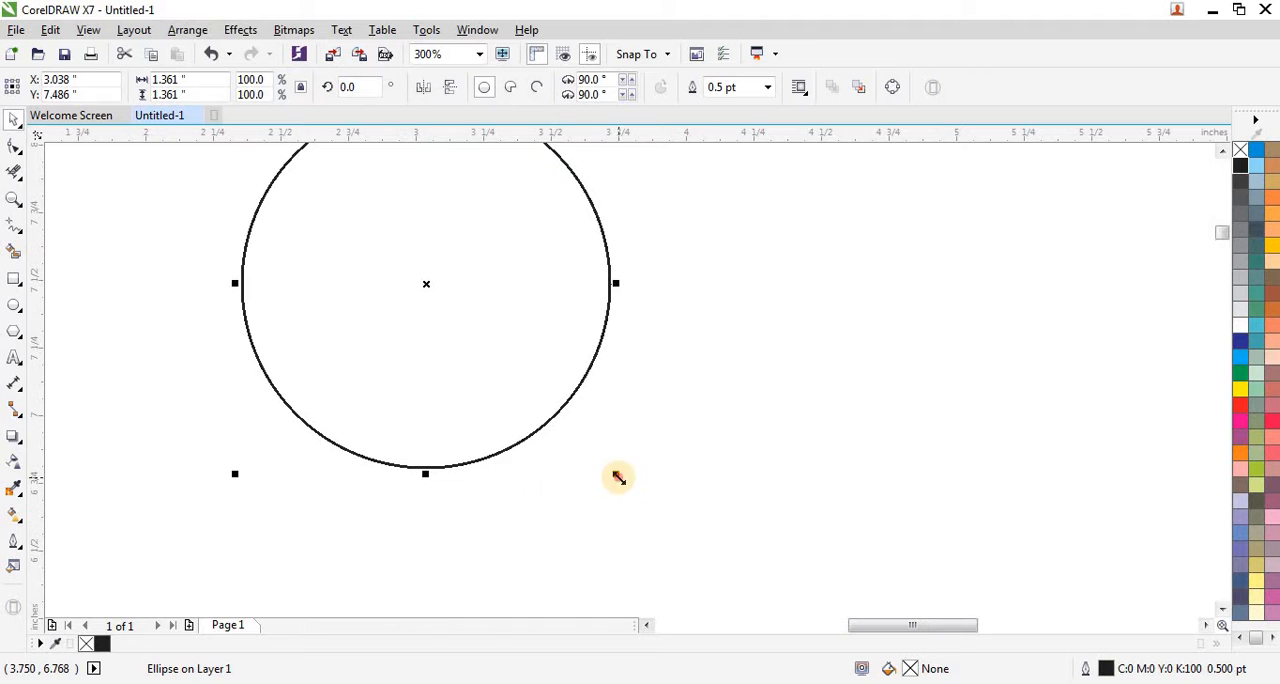
mouse_move(613, 472)
mouse_down()
mouse_move(594, 461)
mouse_move(602, 477)
mouse_up()
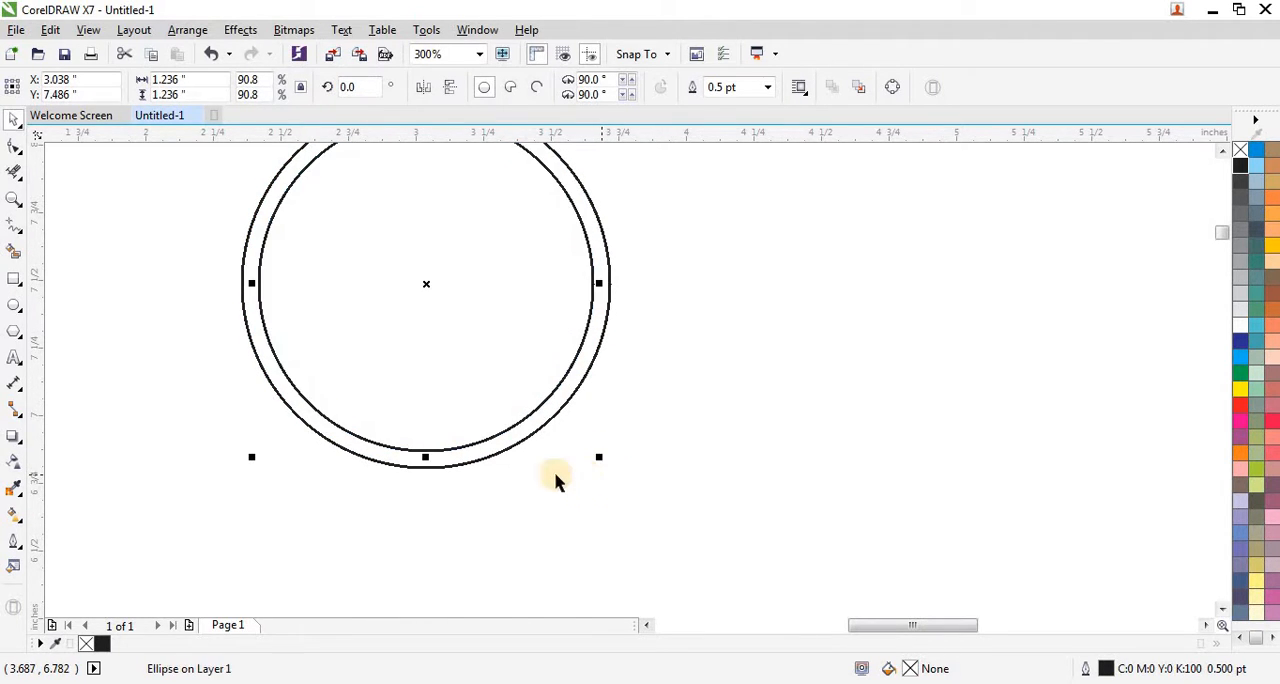
Step: Copy both concentric circles about 1.19 inches straight down, nudging the copy until the two rings overlap only slightly
scroll(469, 494, down, 1)
scroll(469, 494, down, 2)
scroll(449, 449, up, 1)
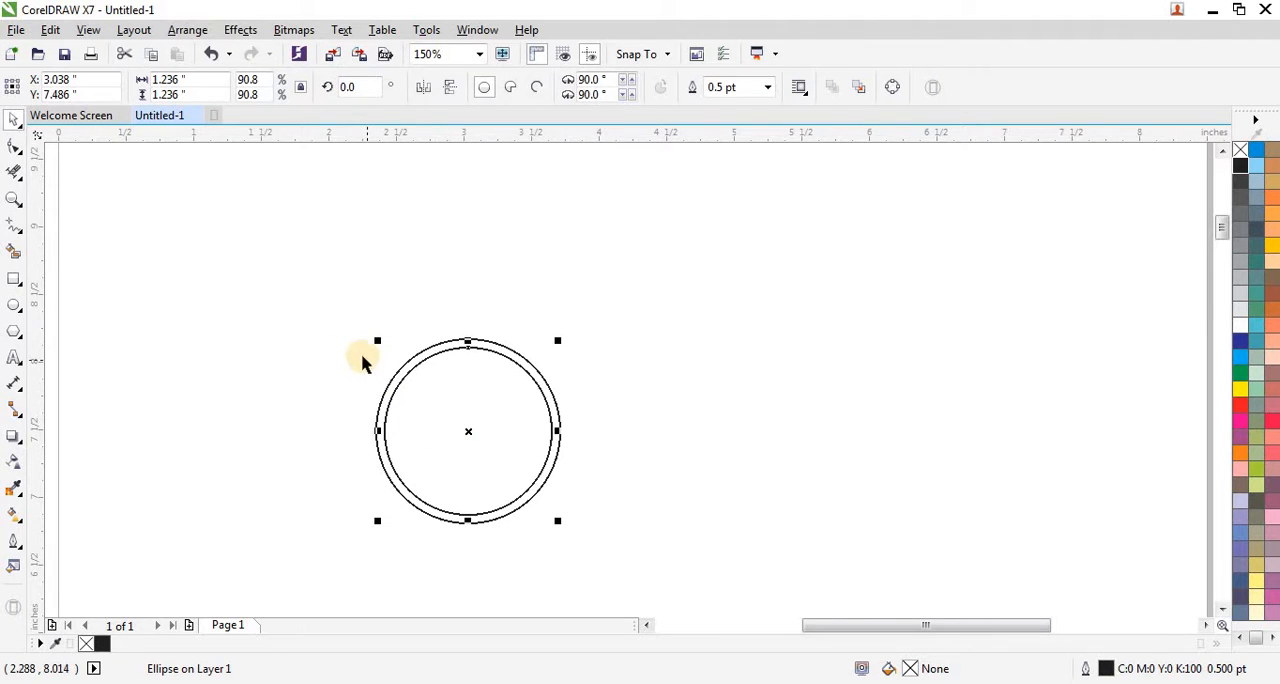
drag(337, 309, 625, 530)
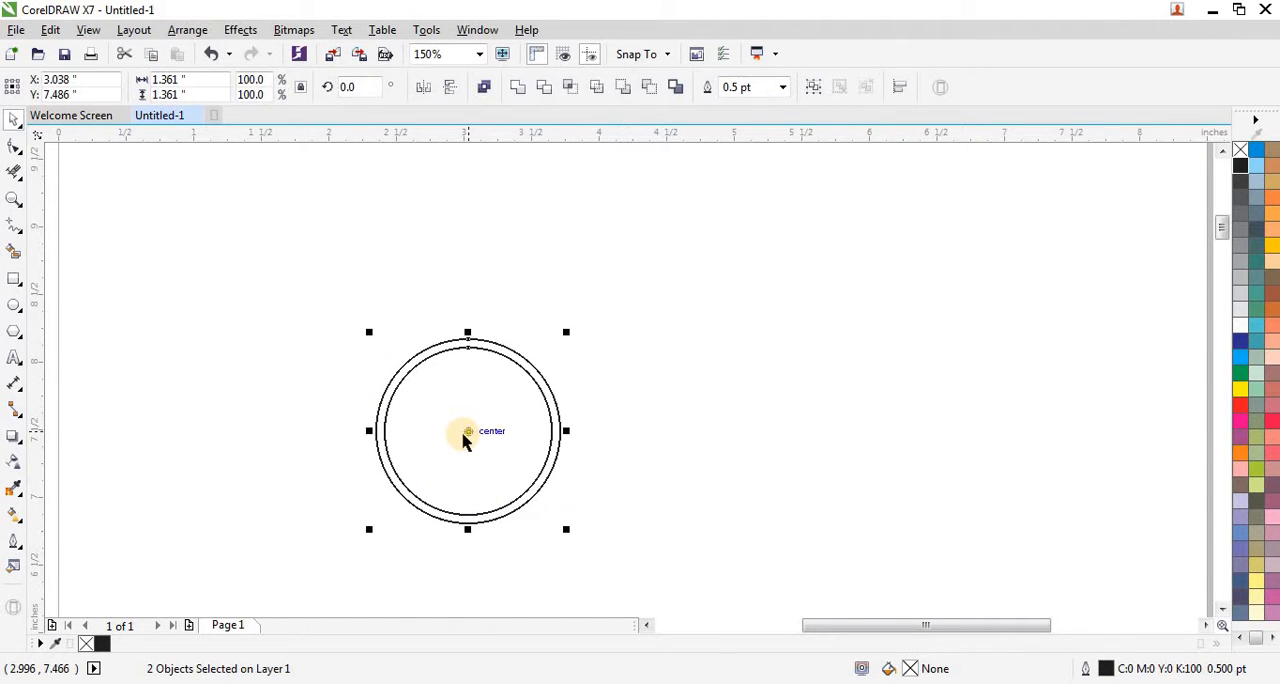
scroll(460, 437, down, 1)
drag(463, 429, 465, 509)
scroll(470, 480, up, 2)
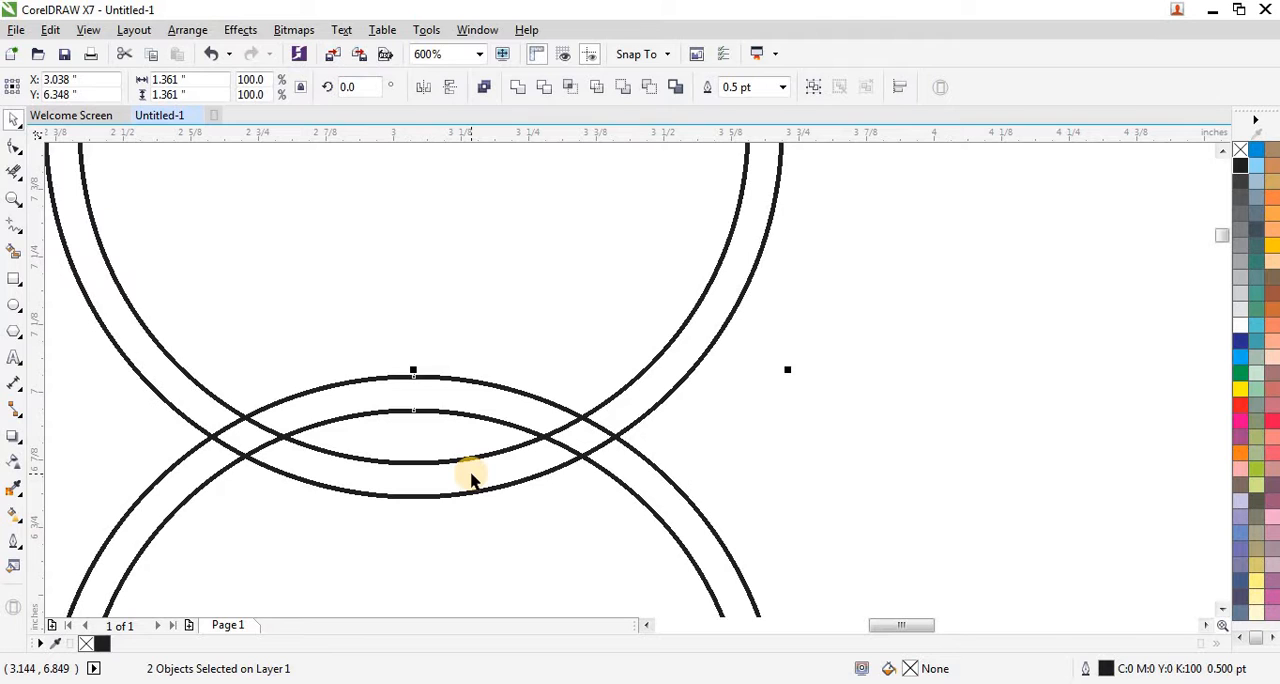
key(Down)
key(Down)
key(Down)
key(Down)
key(Down)
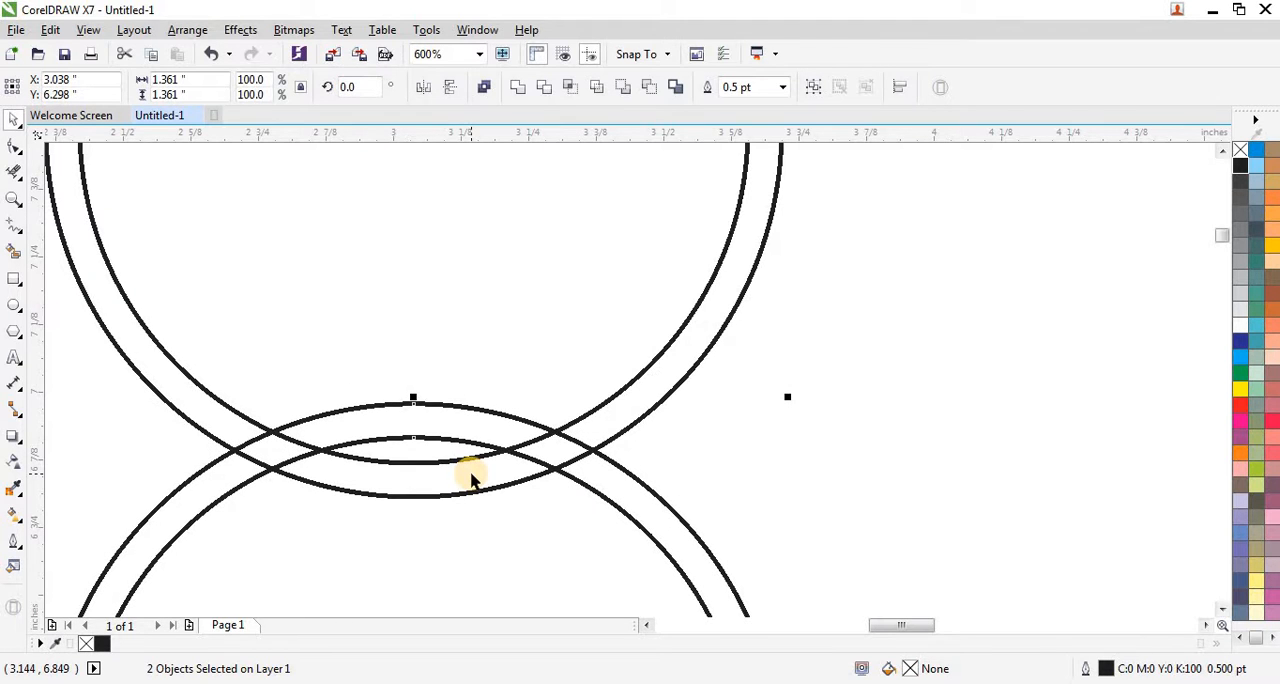
scroll(466, 375, down, 2)
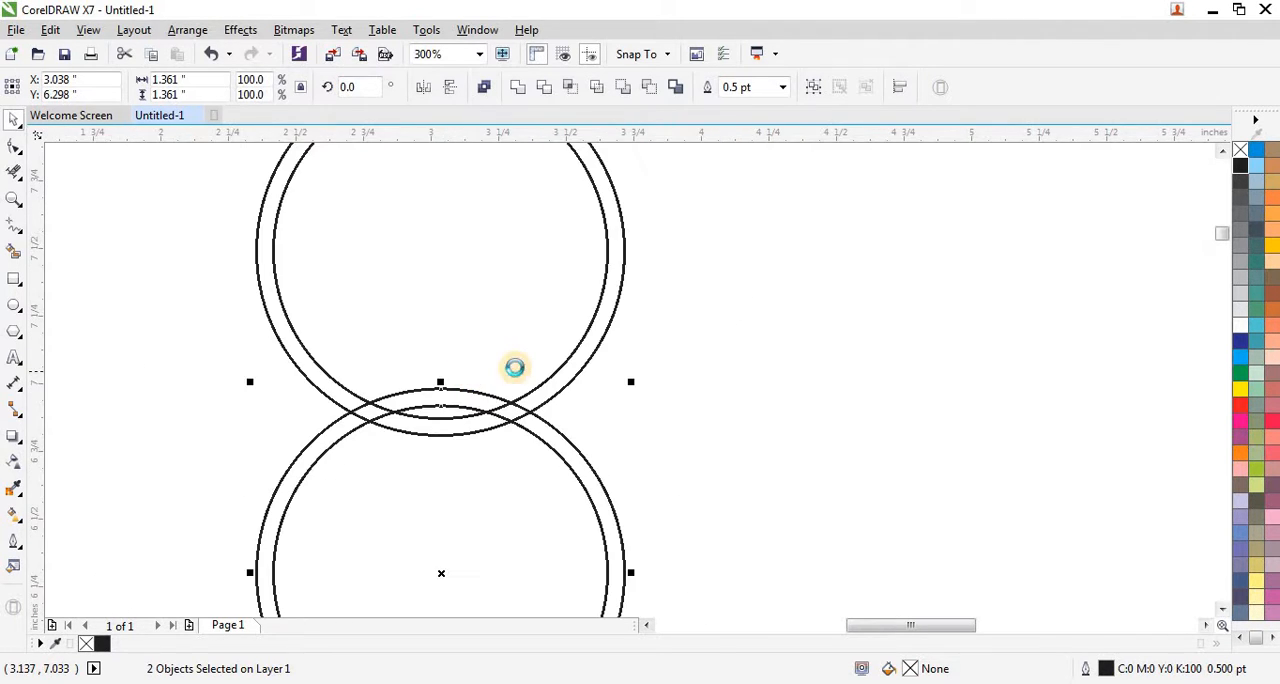
Step: Group the four circles of the two overlapping rings and clear the selection
drag(318, 200, 624, 585)
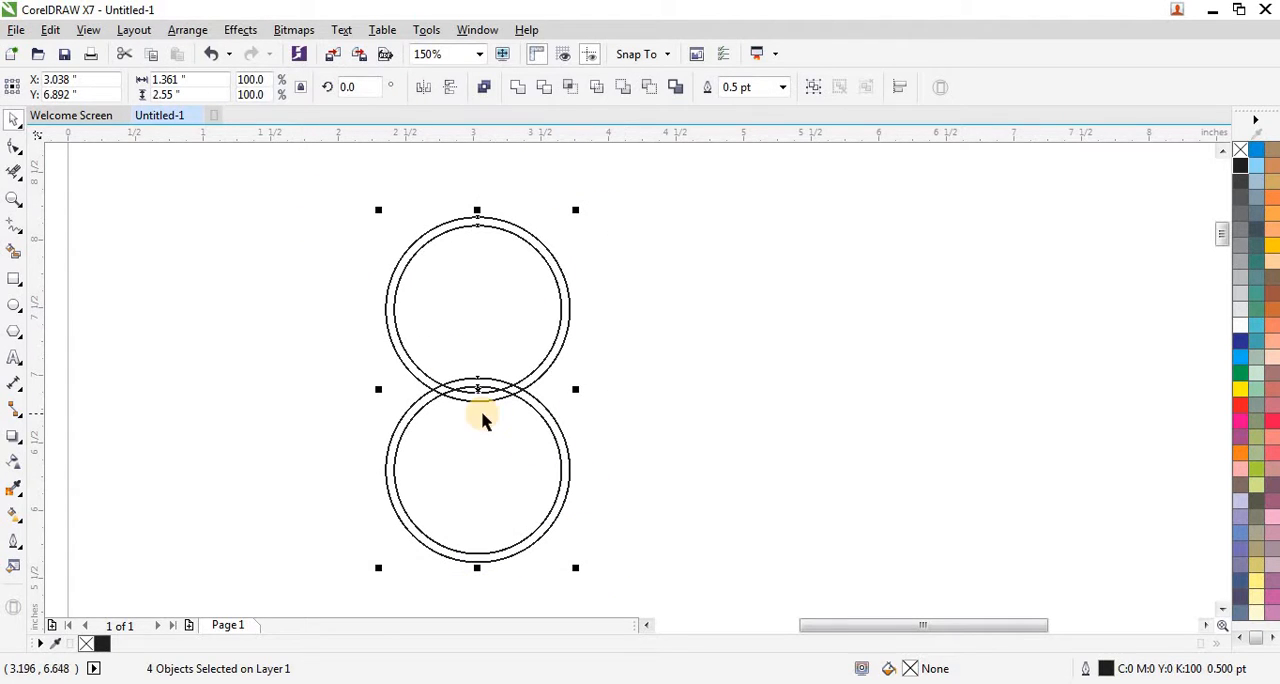
click(810, 90)
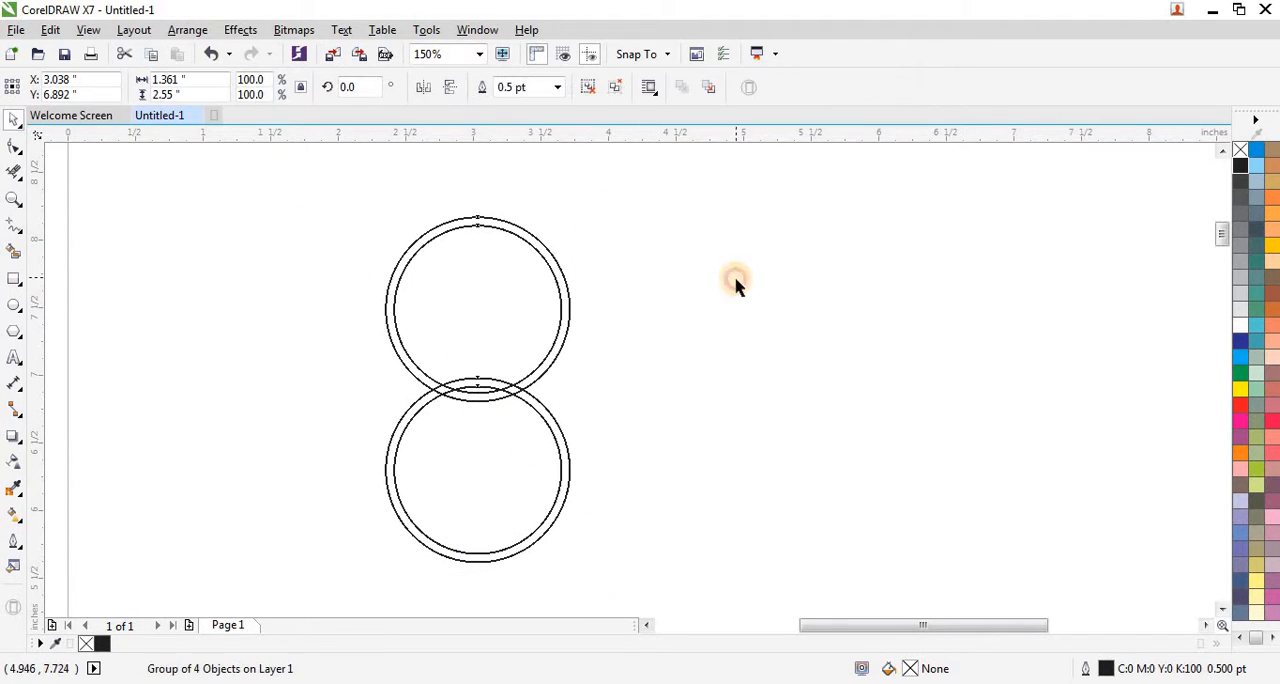
click(734, 286)
scroll(734, 286, down, 1)
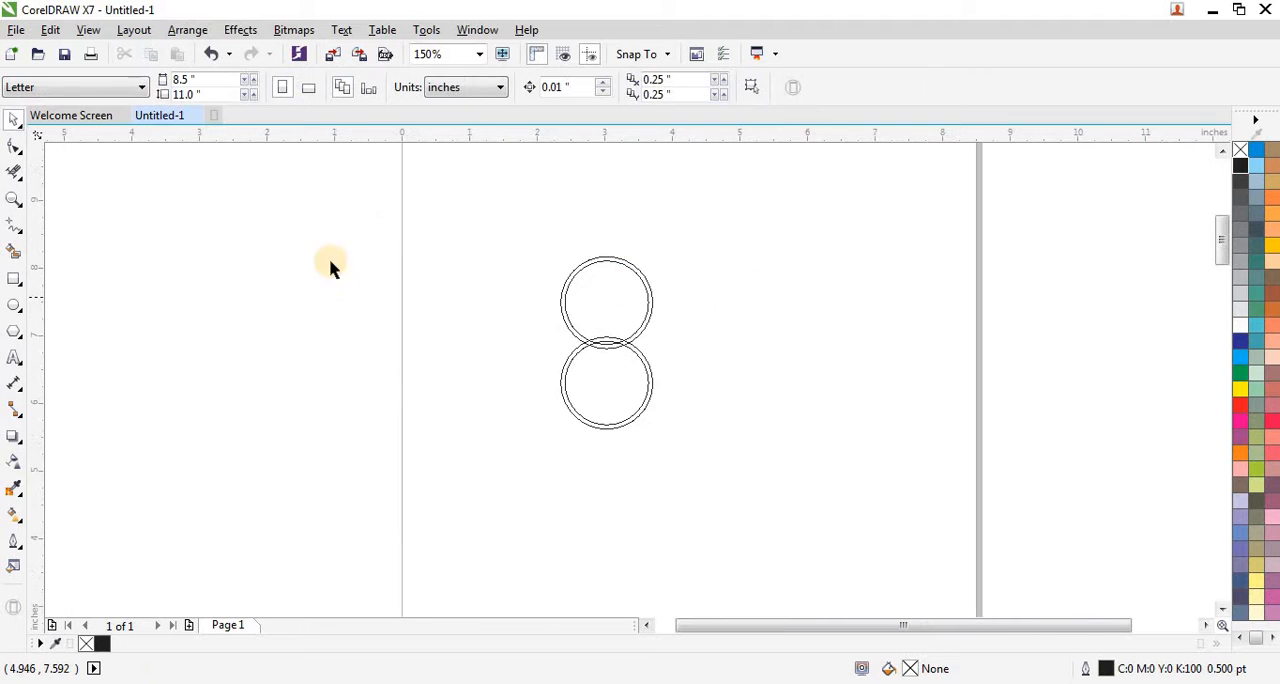
Step: Draw a rectangle about 1.35 by 0.42 inches around the area where the two rings overlap
click(14, 279)
scroll(630, 350, up, 3)
drag(340, 256, 483, 324)
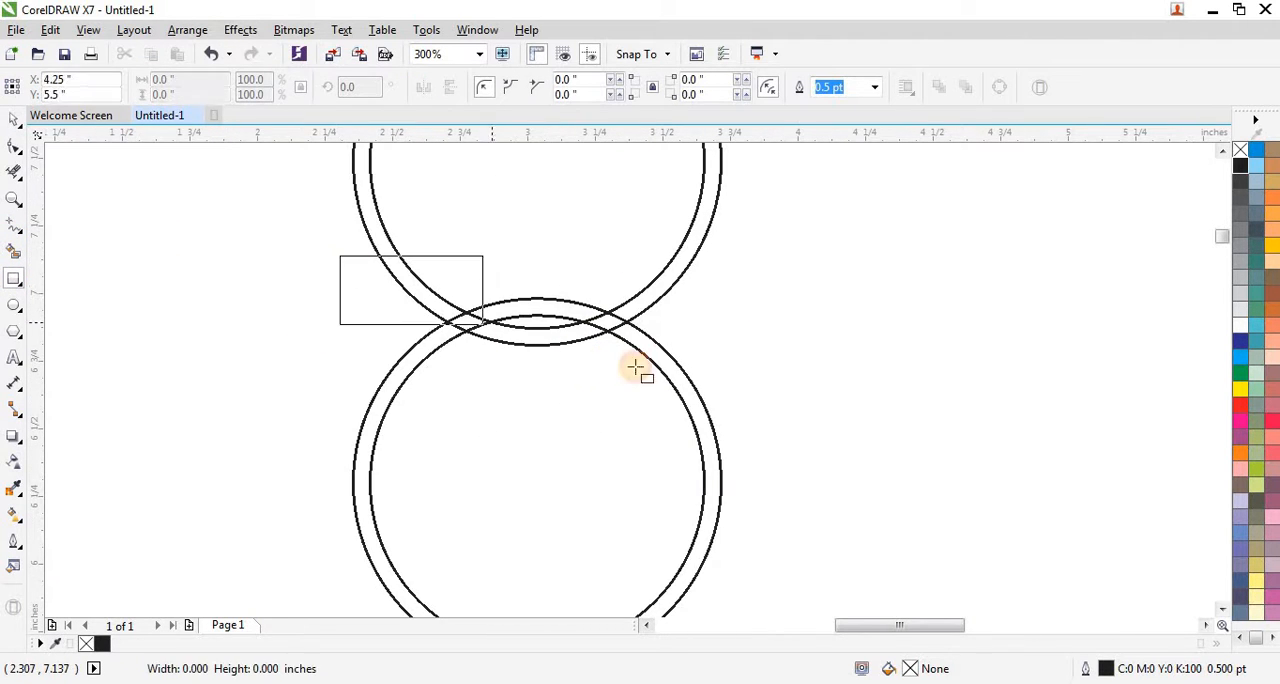
drag(636, 368, 709, 371)
scroll(486, 403, down, 3)
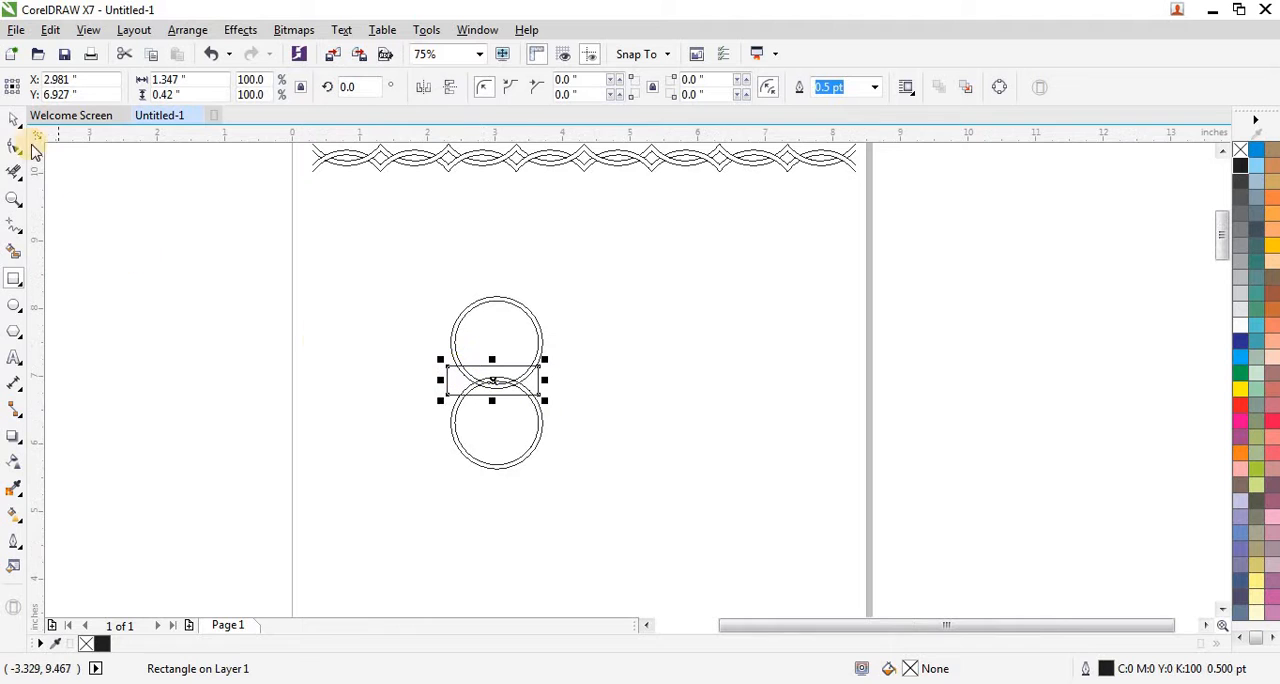
Step: Center the rectangle horizontally and vertically on the grouped rings
click(15, 119)
drag(400, 276, 607, 500)
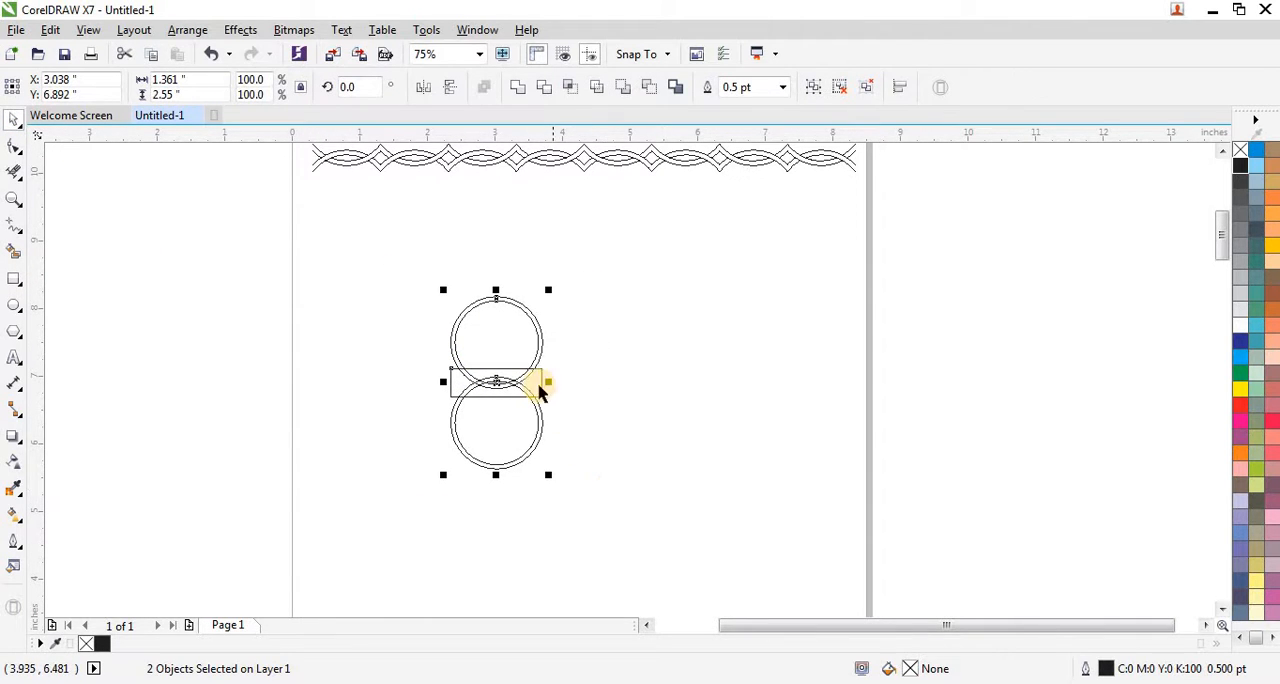
scroll(520, 380, up, 3)
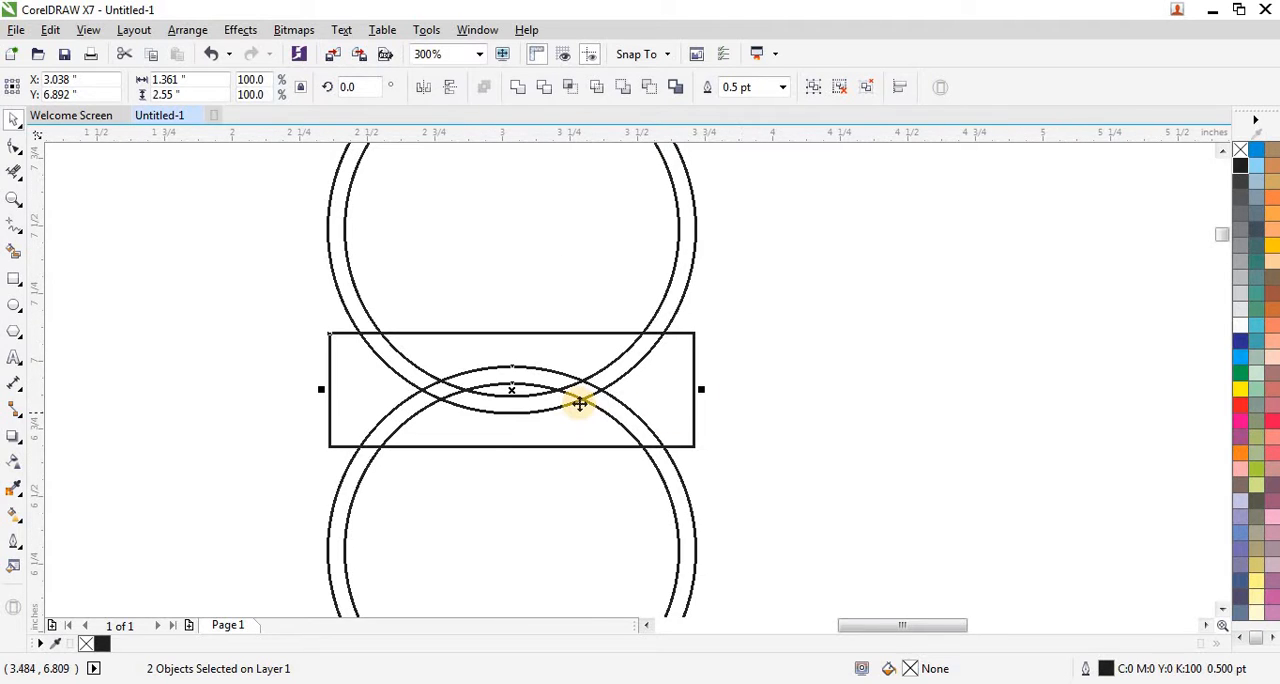
Step: Trim off the ring portions above and below the rectangle with Virtual Segment Delete
scroll(571, 396, down, 1)
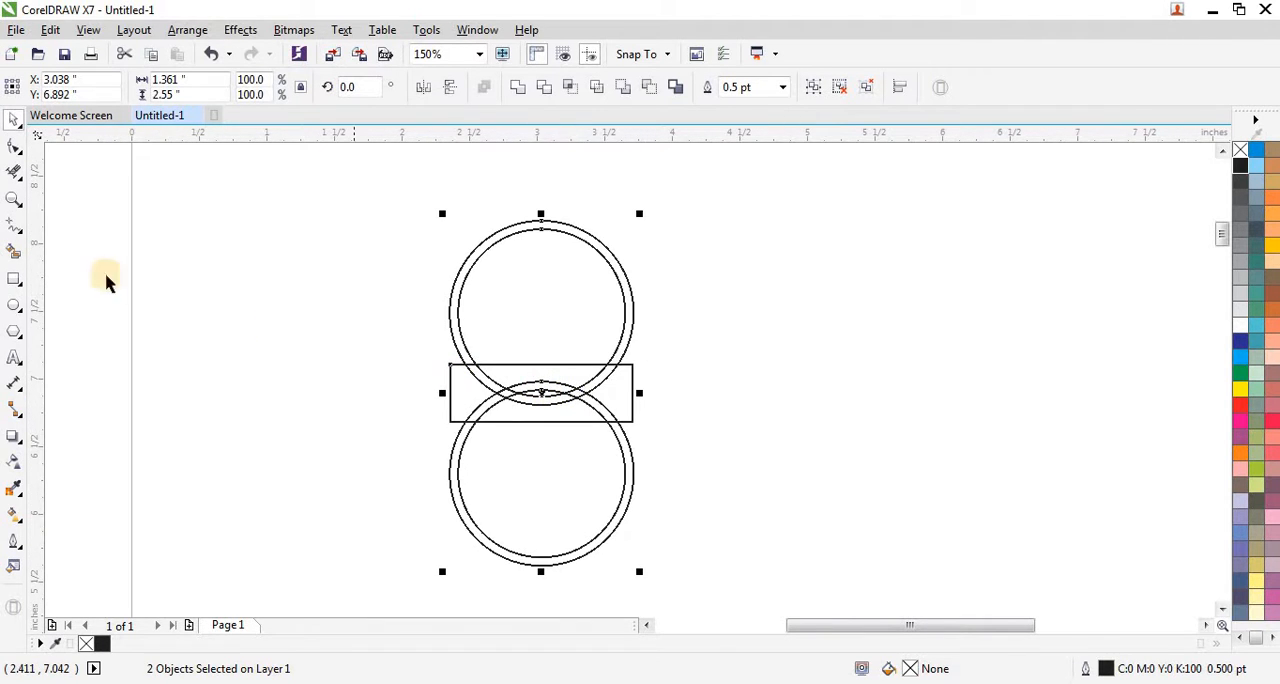
click(14, 168)
drag(371, 250, 700, 306)
drag(376, 478, 781, 528)
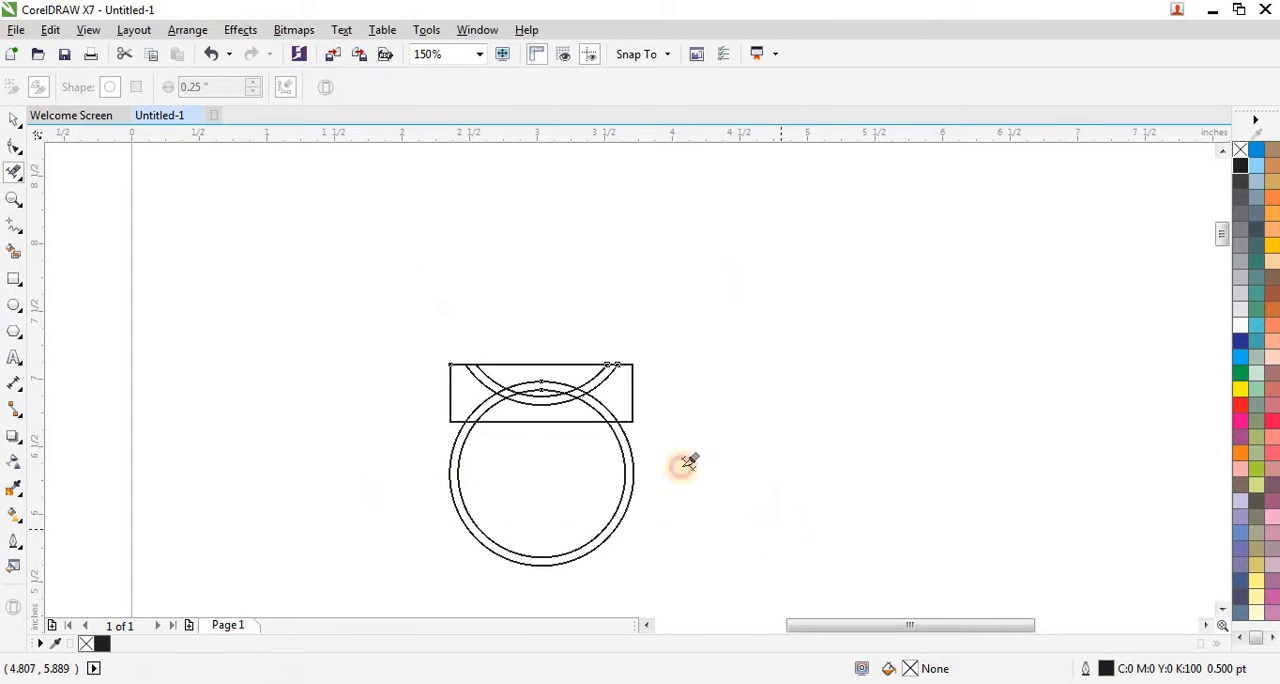
Step: Undo the last change and delete the rectangle framing the trimmed arcs
click(14, 118)
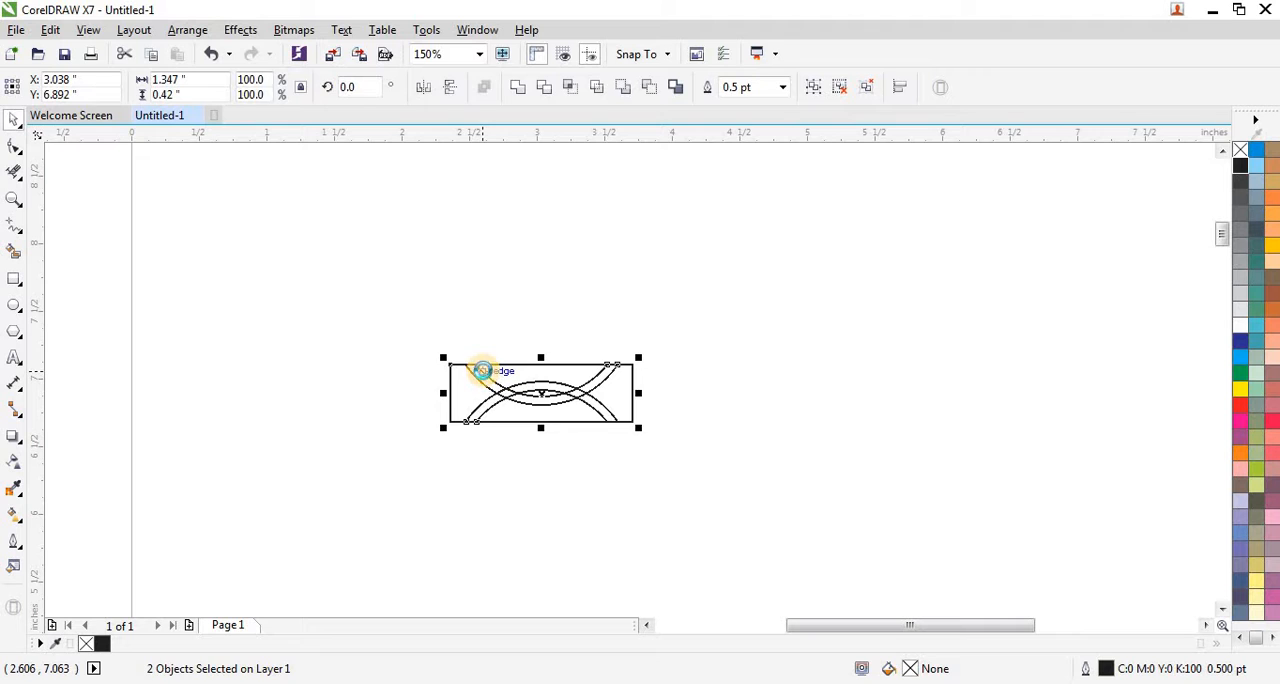
key(ctrl+z)
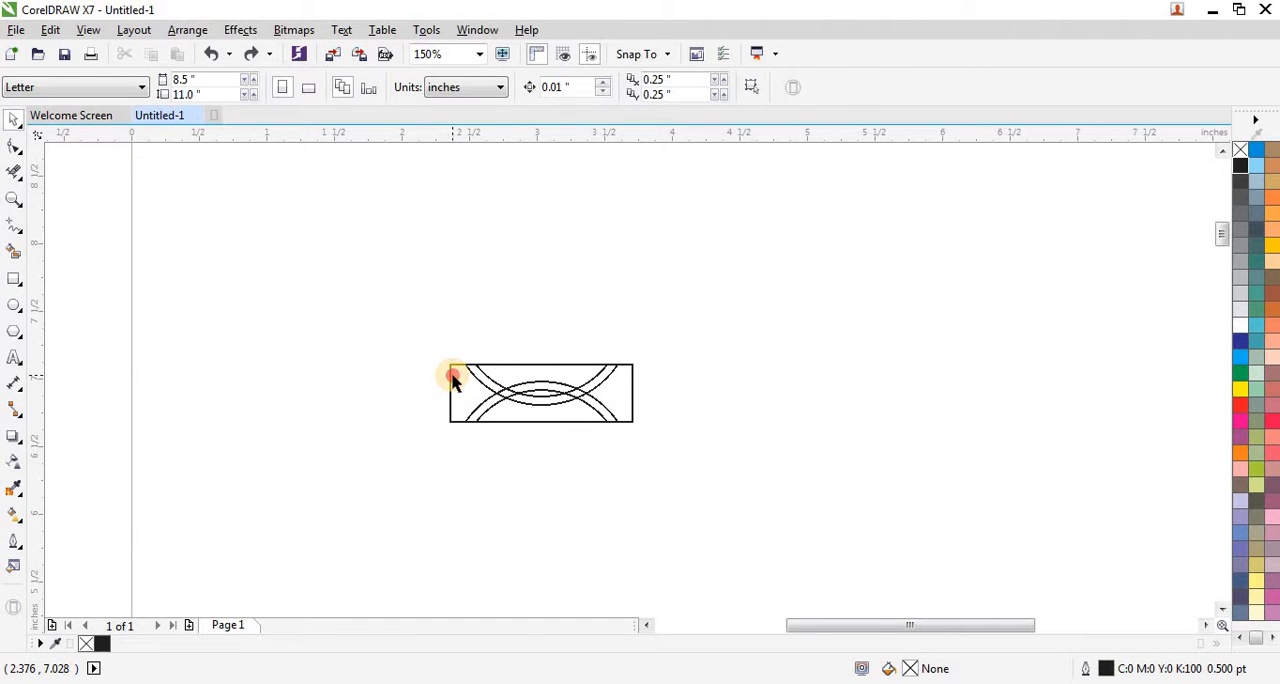
click(452, 376)
key(Delete)
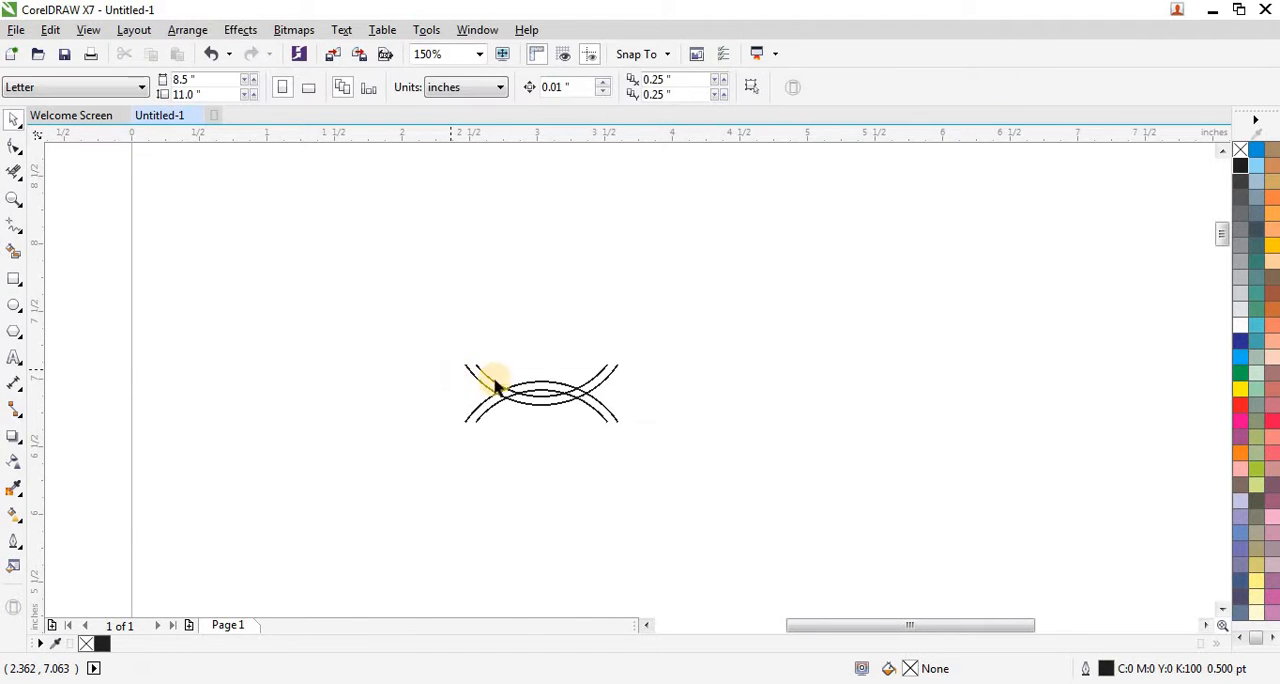
Step: Set the outline width of the four grouped arcs to 4 pt after trying 8 pt
scroll(577, 400, up, 4)
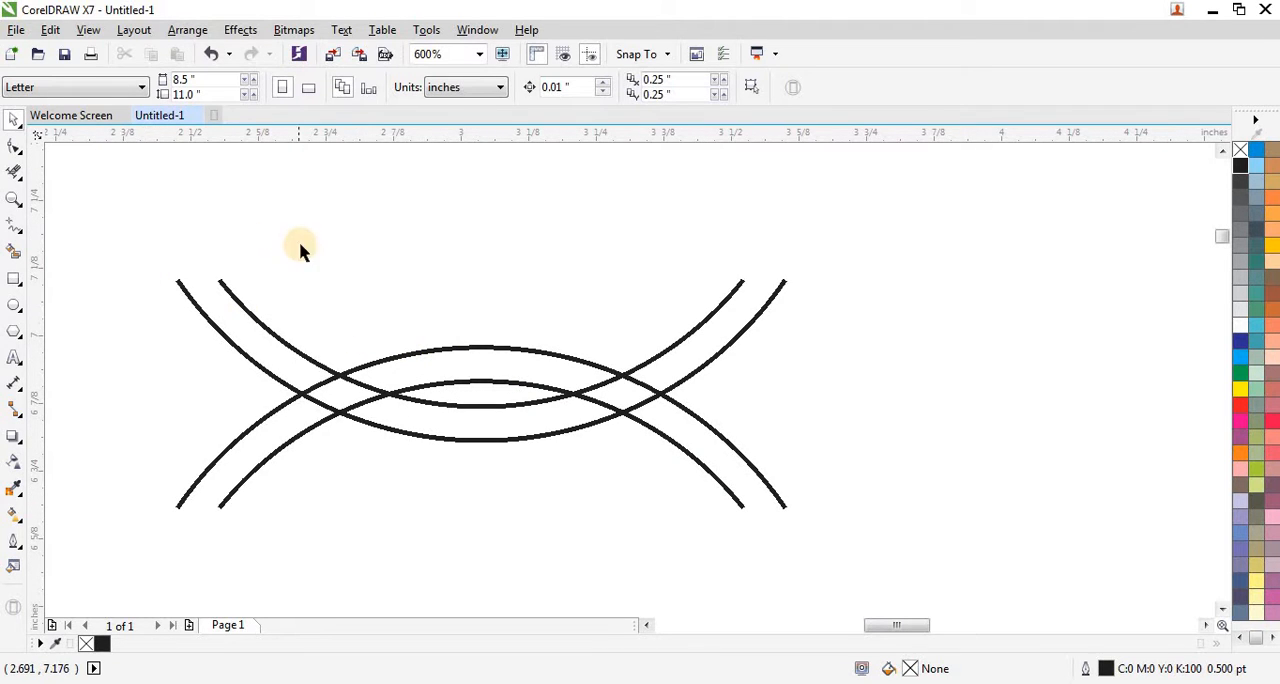
scroll(300, 250, down, 2)
drag(186, 217, 545, 382)
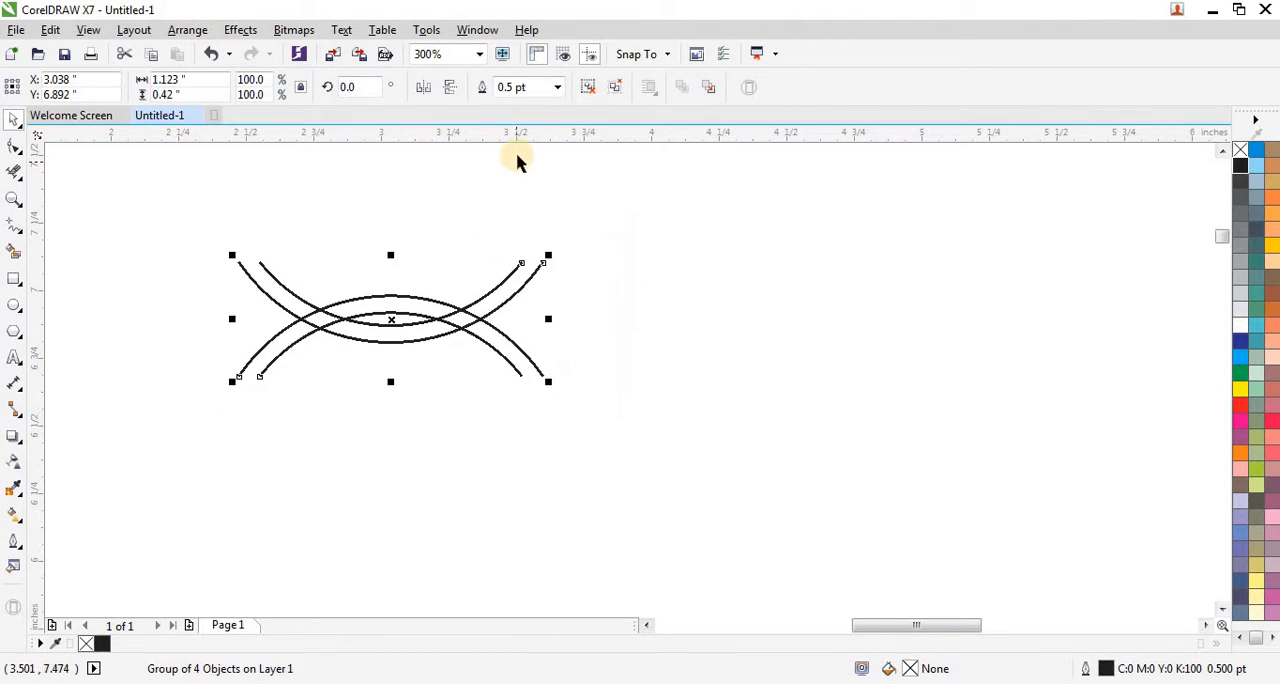
click(557, 88)
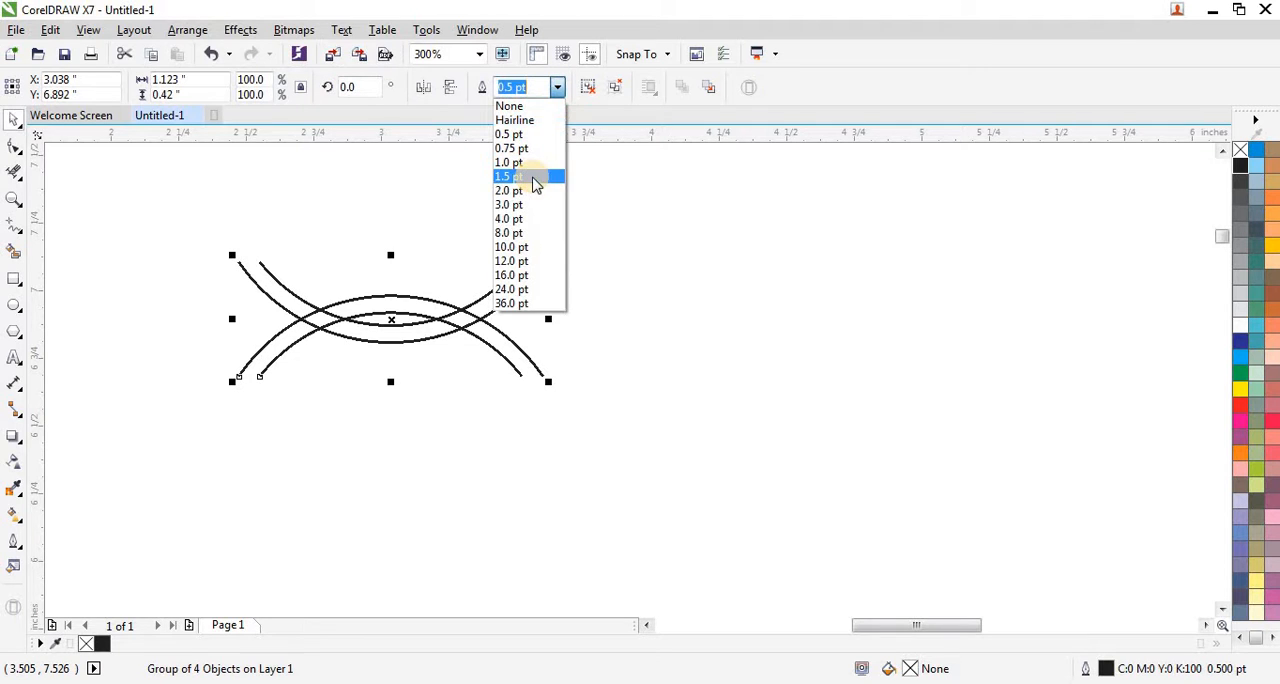
click(524, 232)
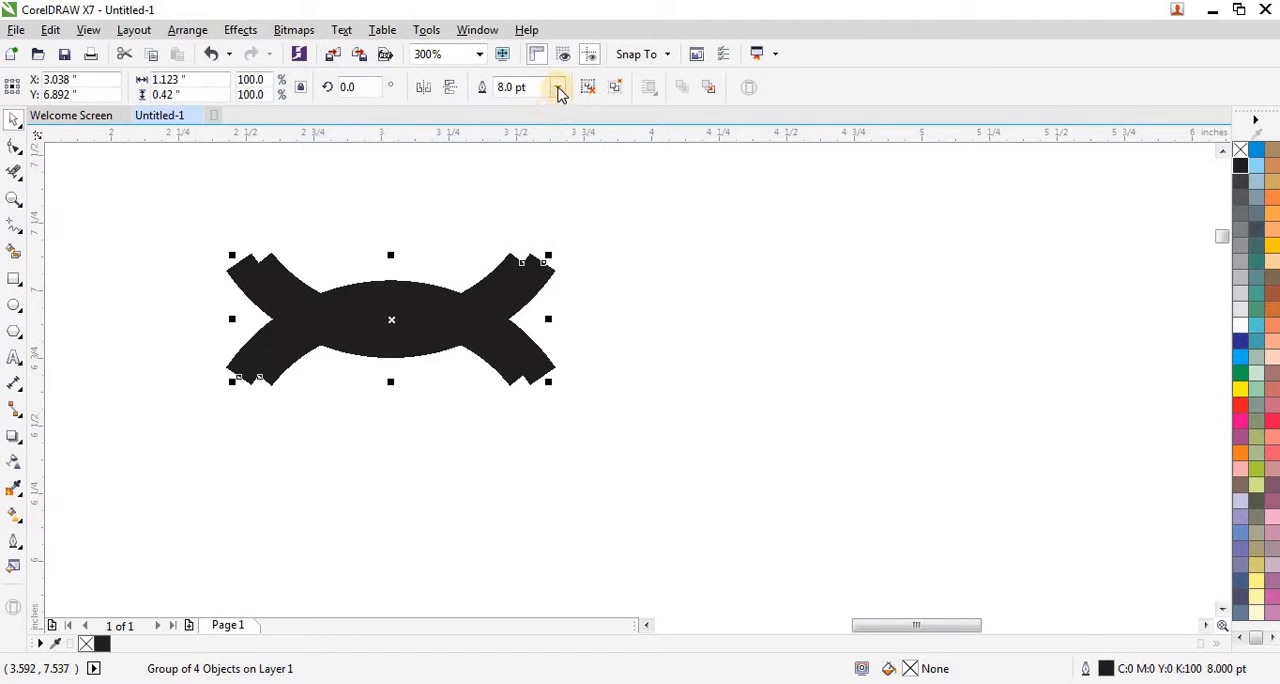
click(558, 88)
click(529, 218)
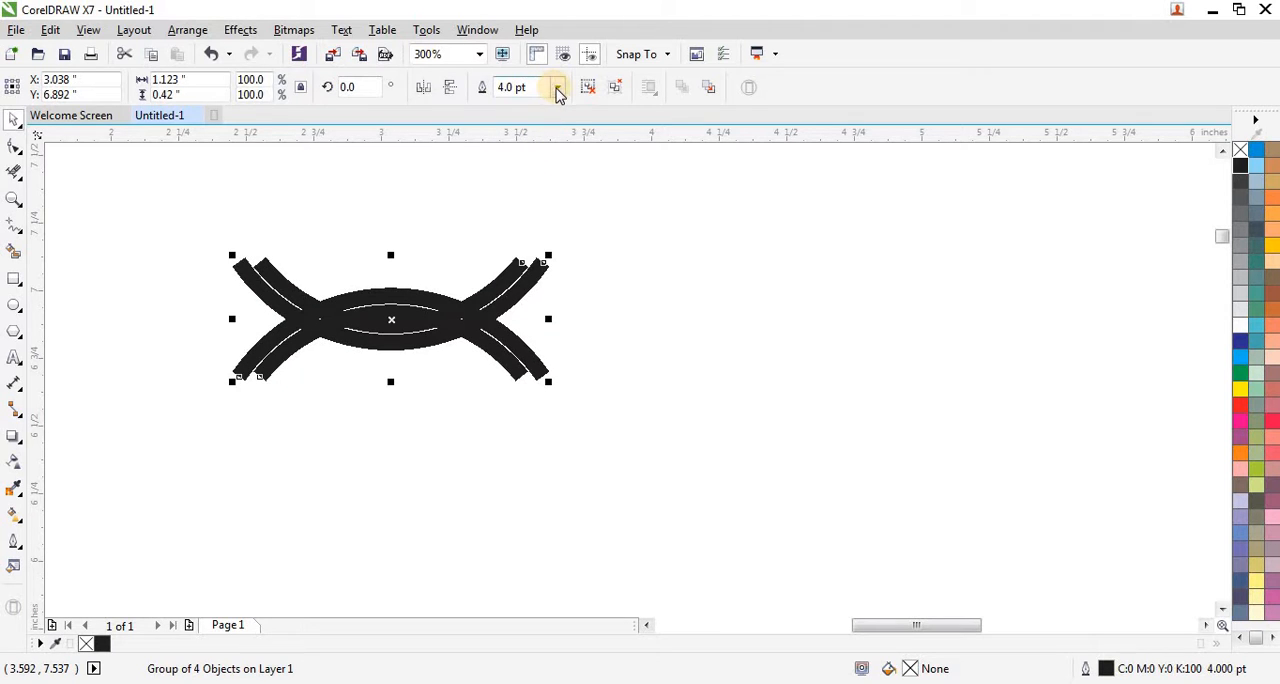
Step: Enlarge the arc group proportionally to about 2.39 by 0.89 inches so that gaps open between the thick lines
scroll(507, 393, down, 3)
scroll(508, 391, up, 2)
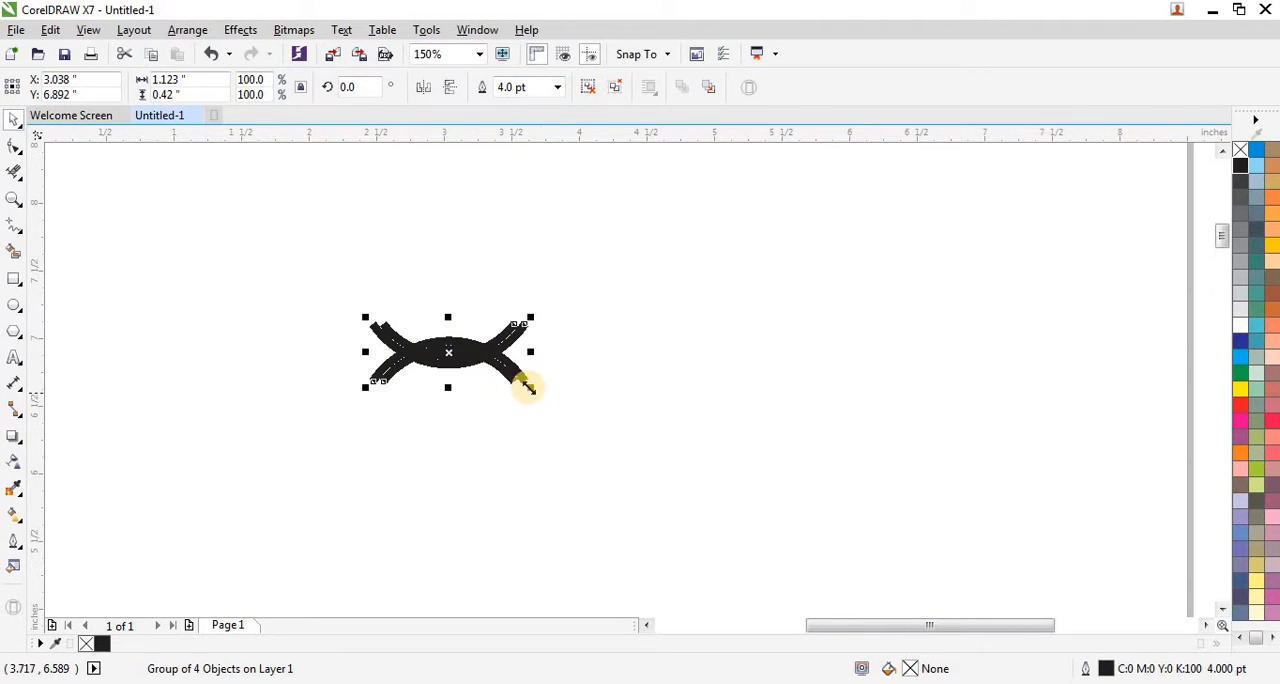
drag(528, 388, 650, 438)
scroll(543, 371, up, 2)
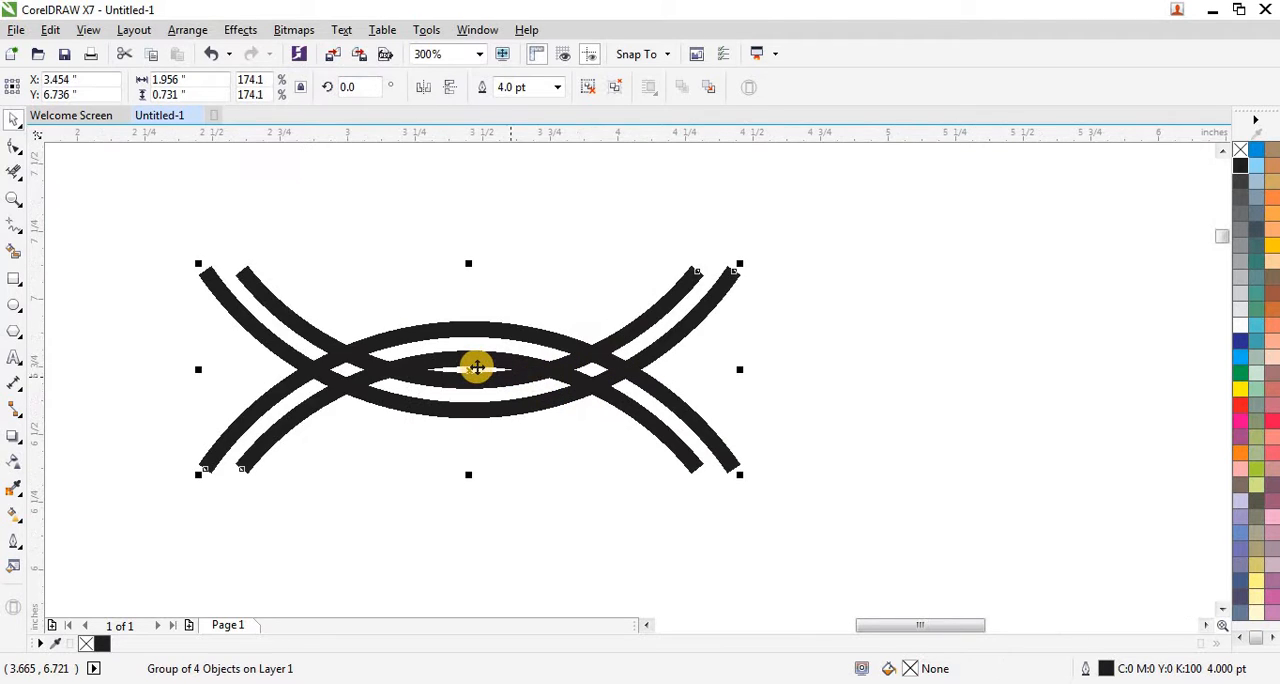
scroll(449, 368, up, 1)
scroll(449, 368, down, 1)
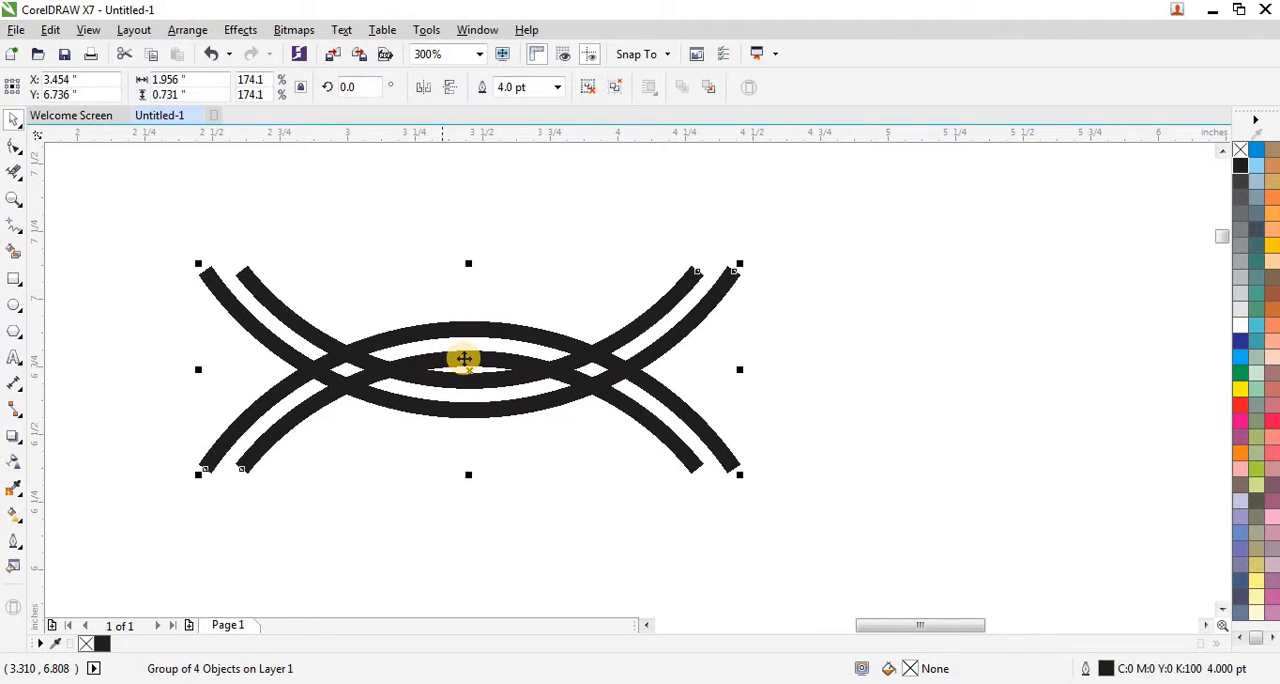
scroll(464, 358, down, 1)
drag(607, 420, 652, 472)
scroll(491, 363, up, 1)
scroll(491, 363, down, 1)
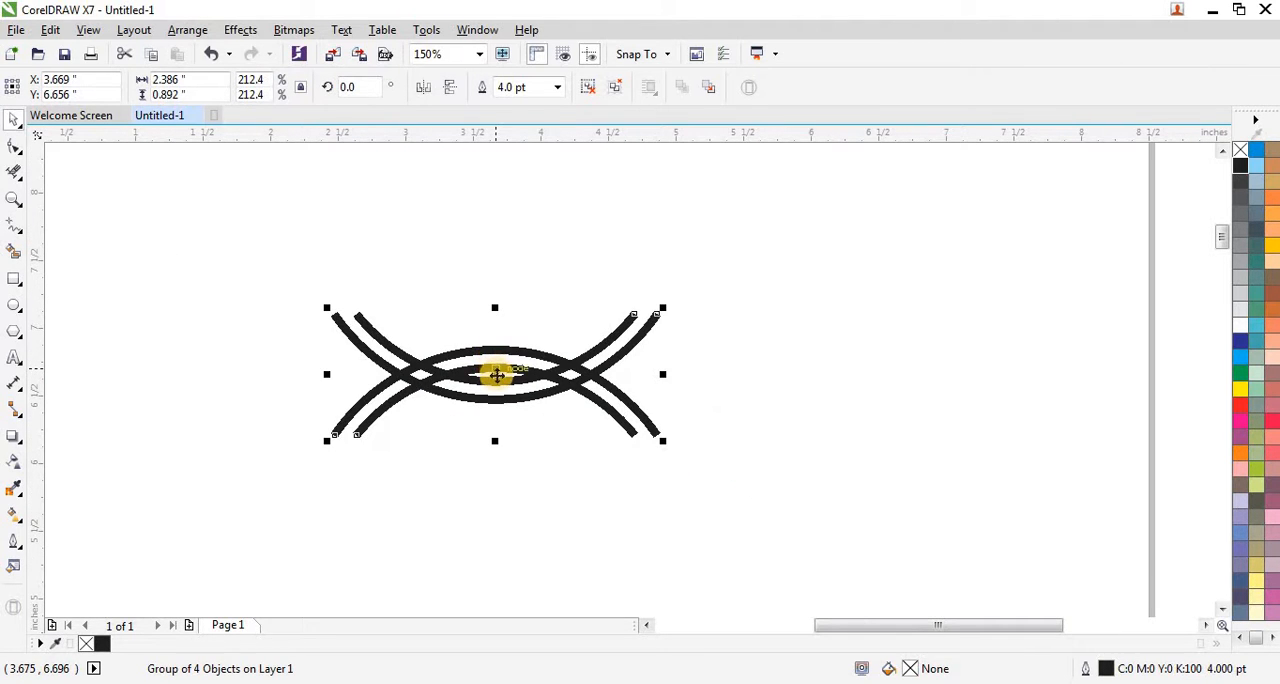
Step: Ungroup the four arcs and convert their outlines to objects
drag(243, 272, 750, 500)
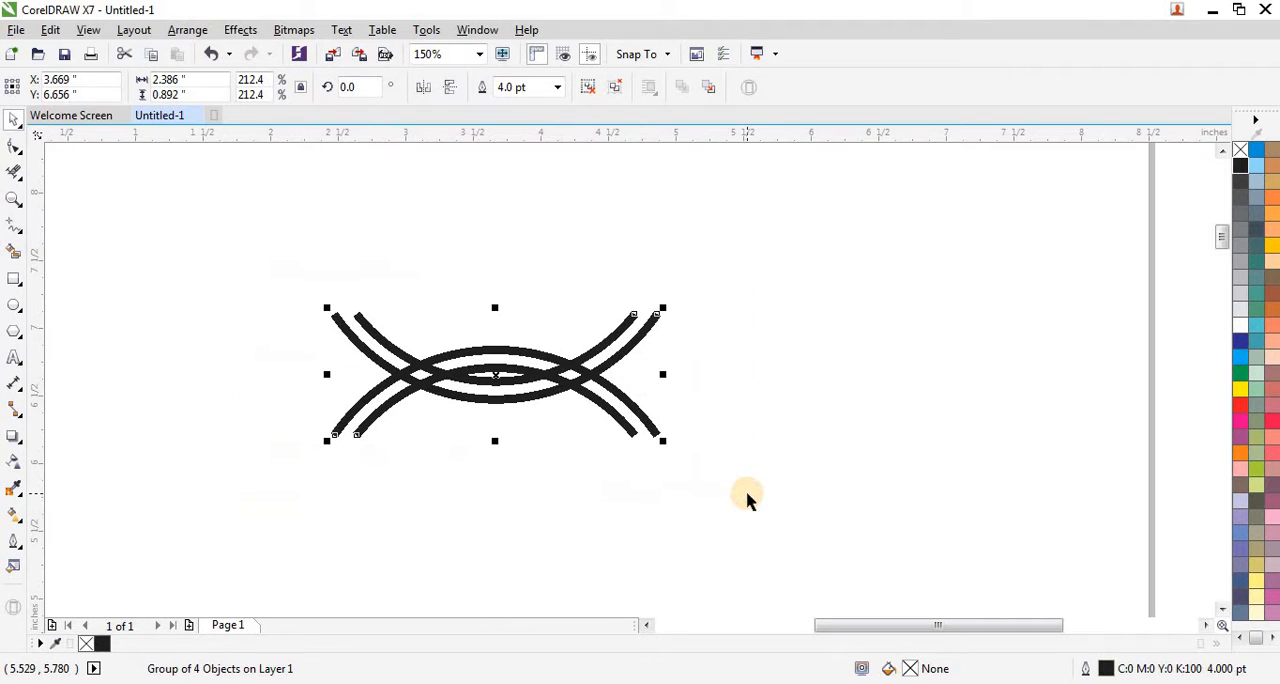
click(590, 88)
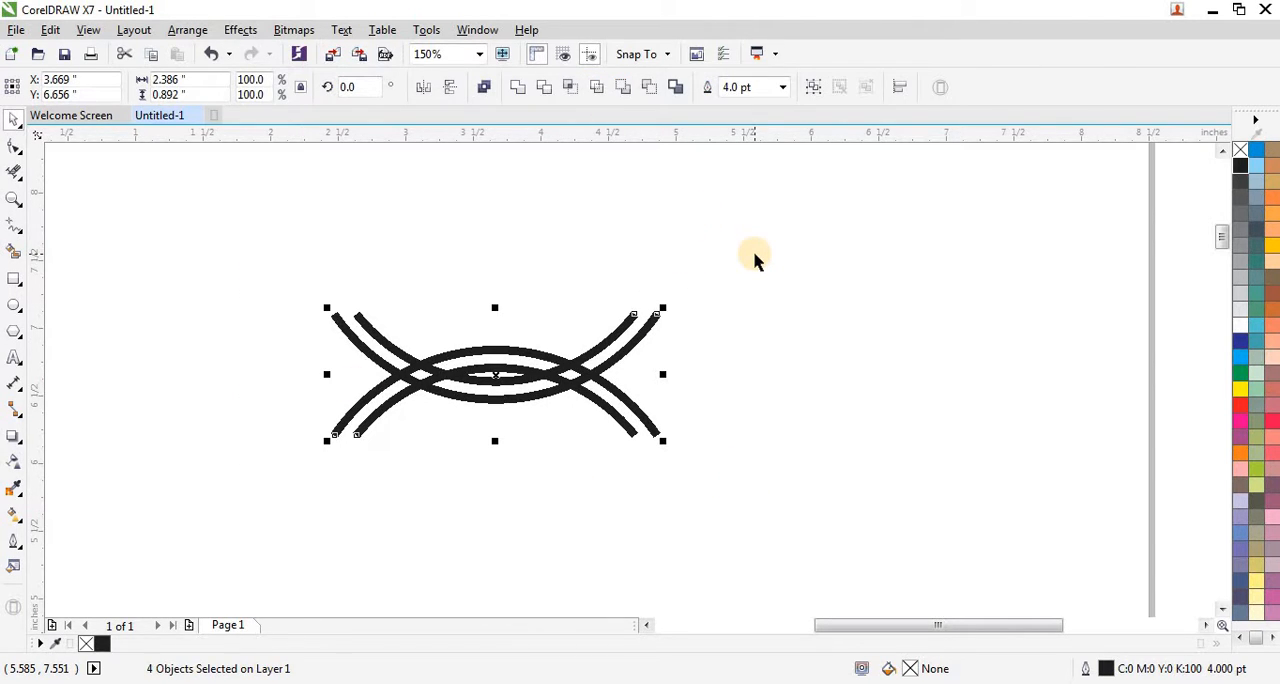
key(ctrl+shift+q)
Step: Remove the fill from all four converted arcs and give them a thin black outline
mouse_move(734, 270)
mouse_down()
mouse_move(357, 463)
mouse_move(283, 480)
mouse_up()
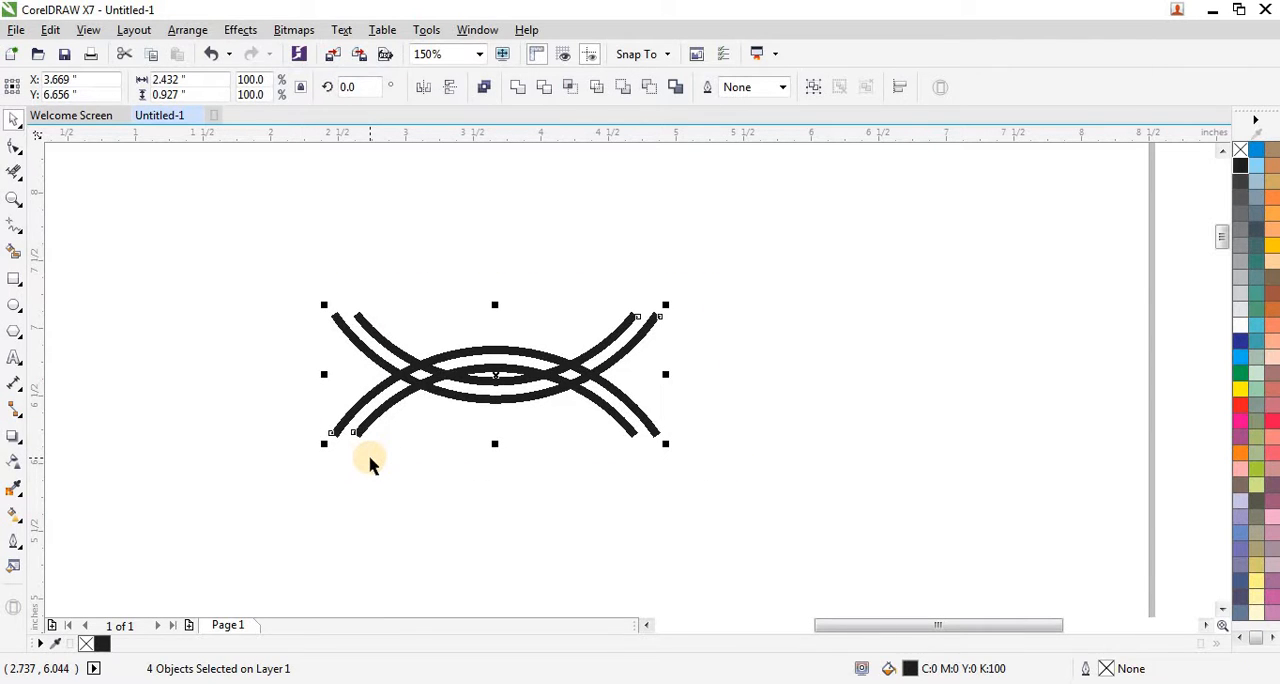
click(1241, 160)
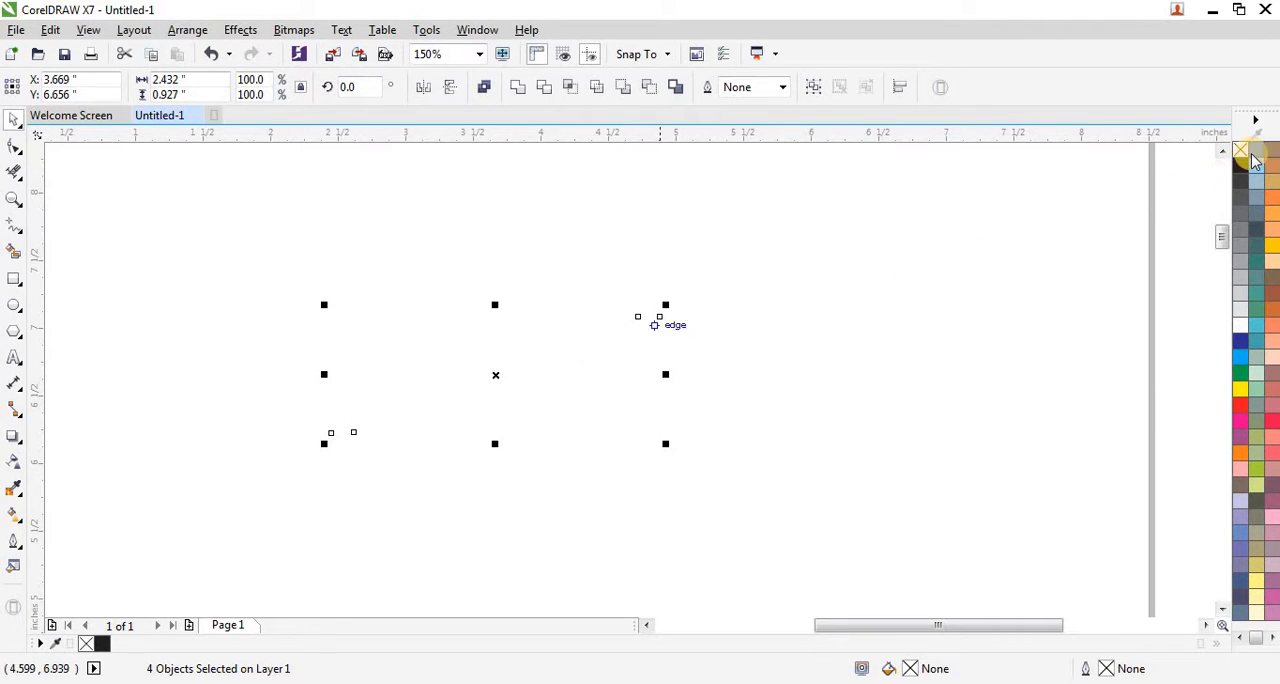
right_click(1241, 165)
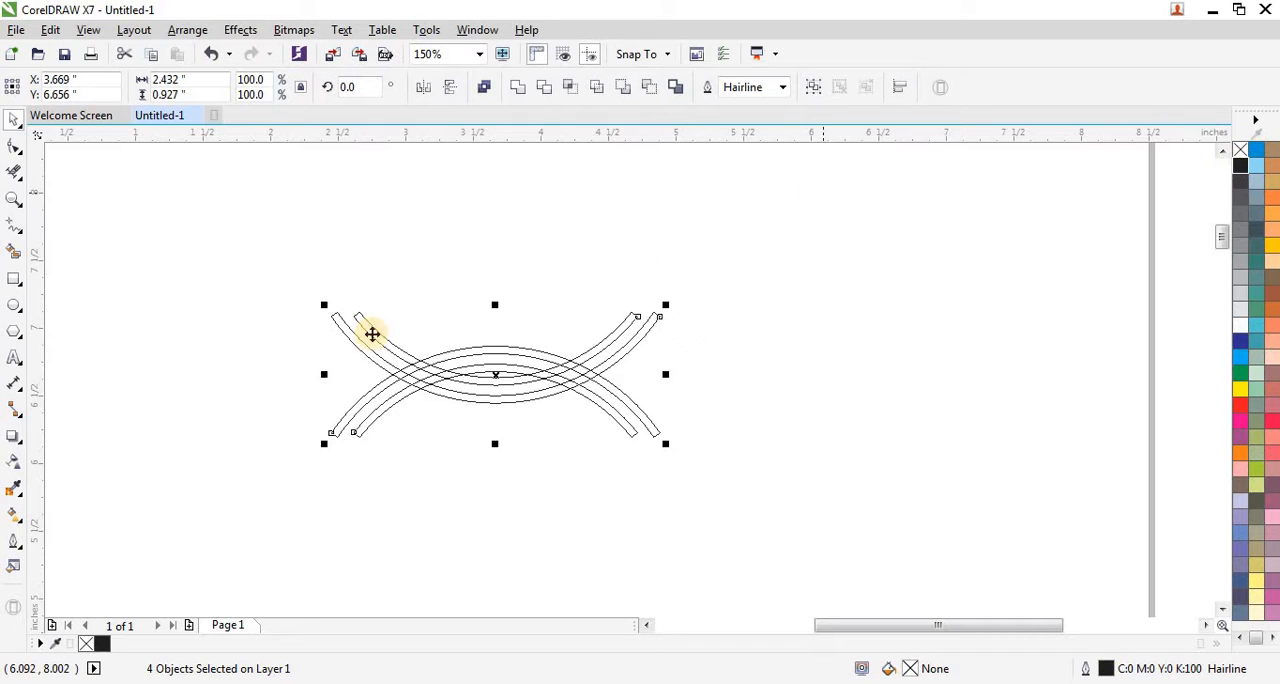
Step: Draw a straight vertical line about 1.01 inches tall to the left of the arcs and set its outline to Hairline
scroll(314, 387, up, 2)
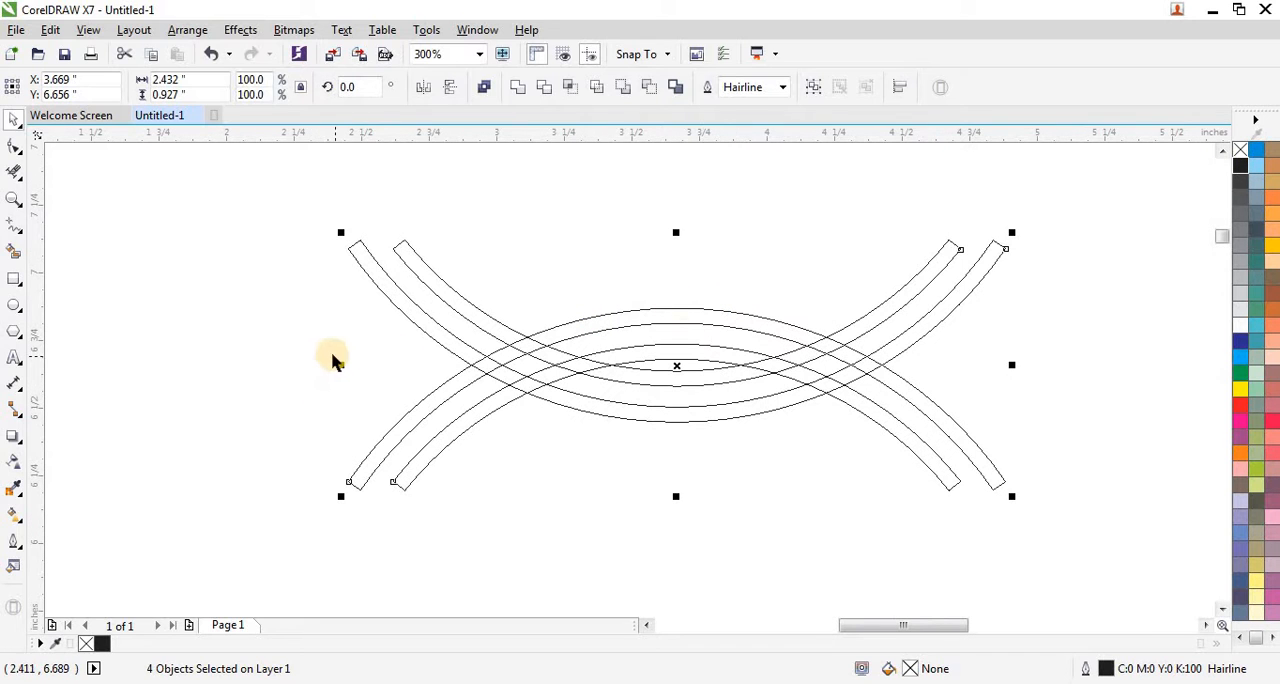
click(15, 230)
click(175, 238)
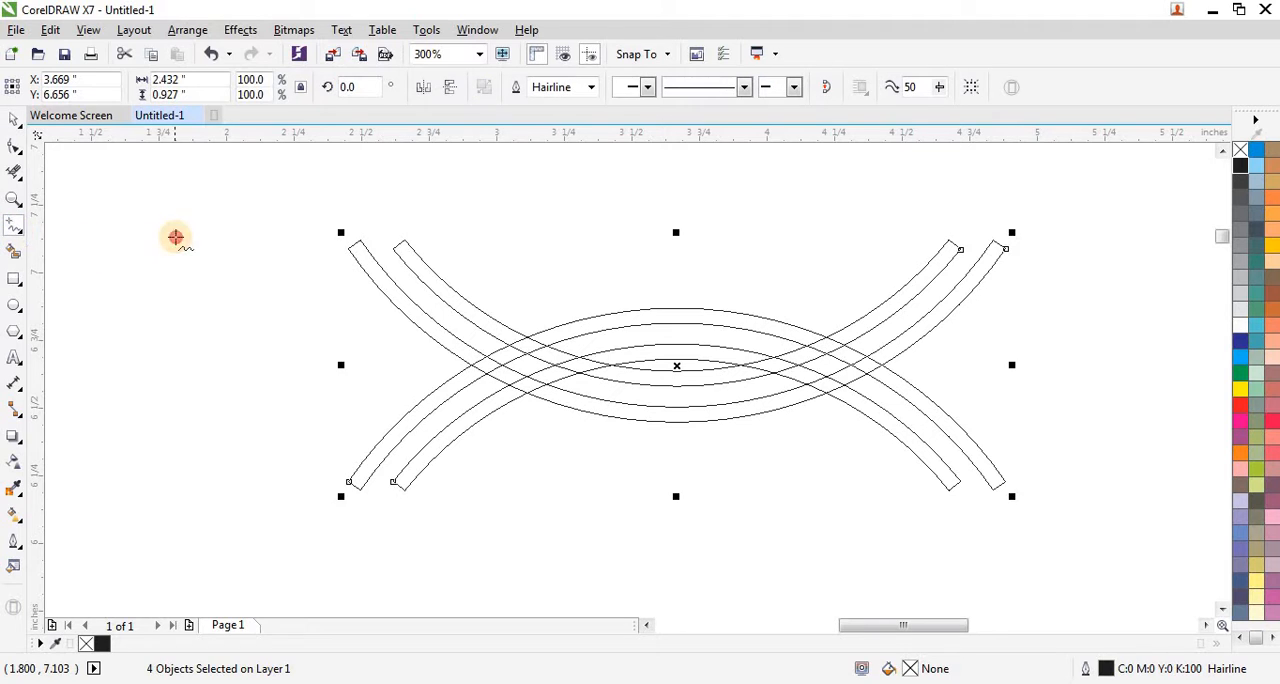
click(173, 511)
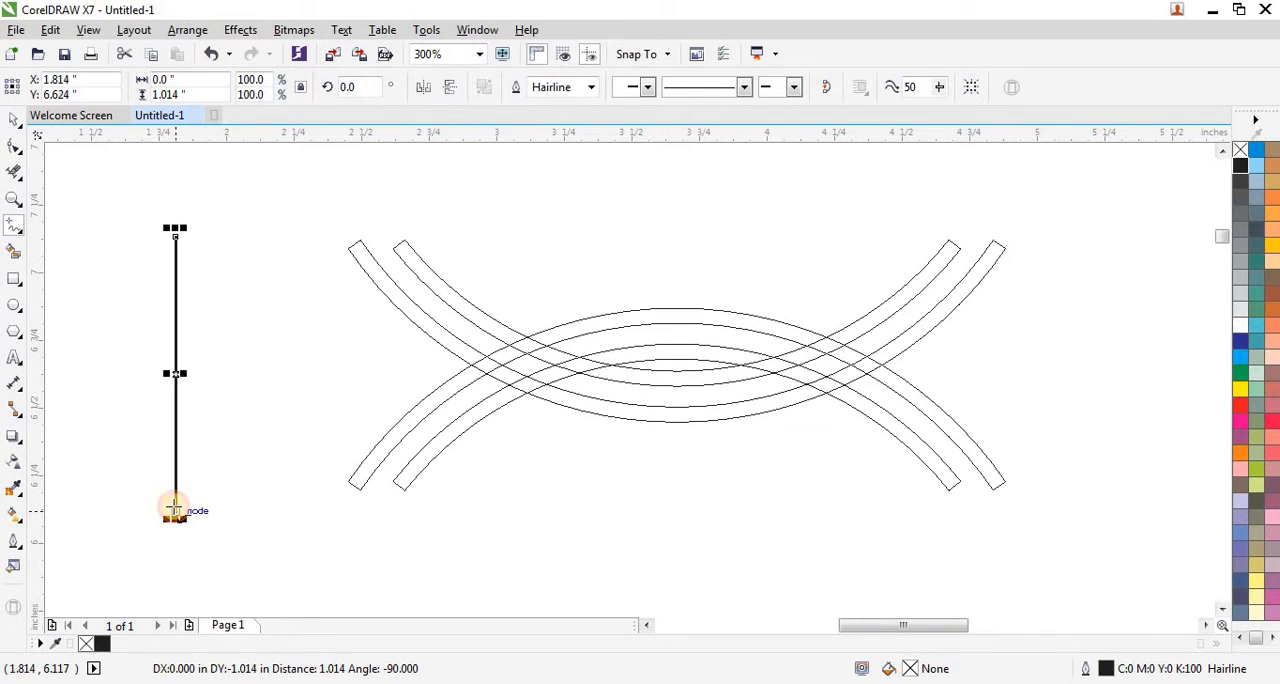
click(16, 119)
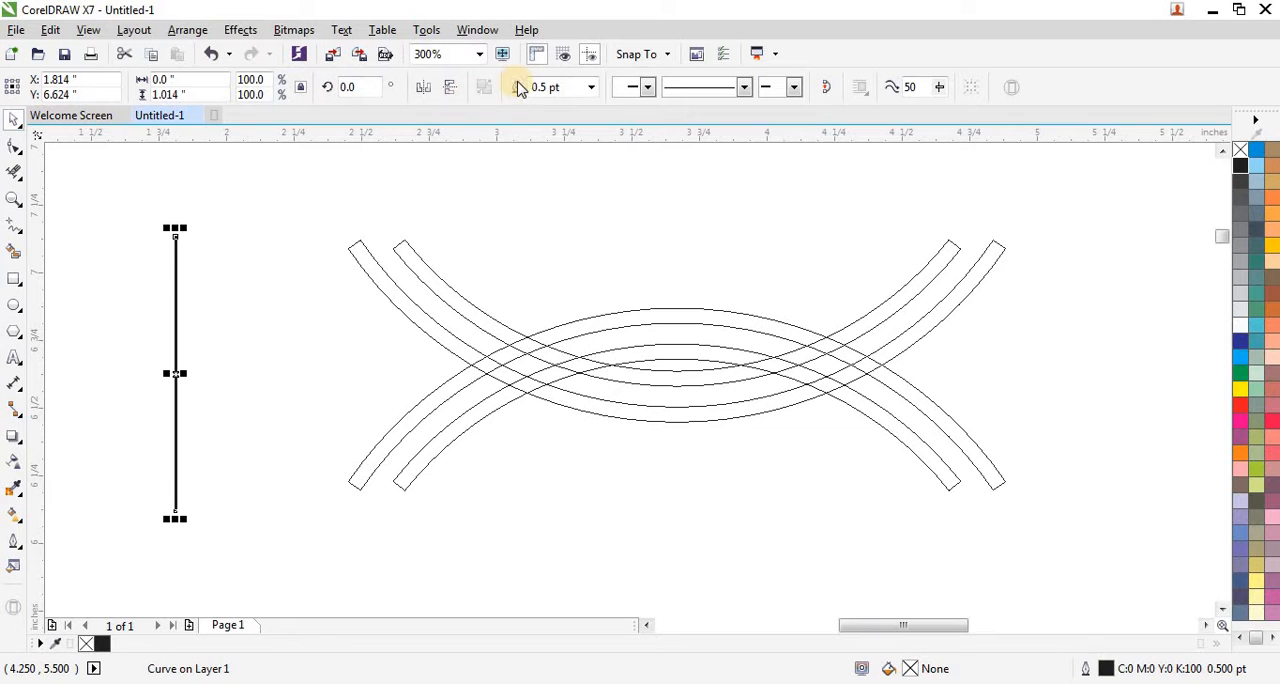
click(592, 88)
click(560, 118)
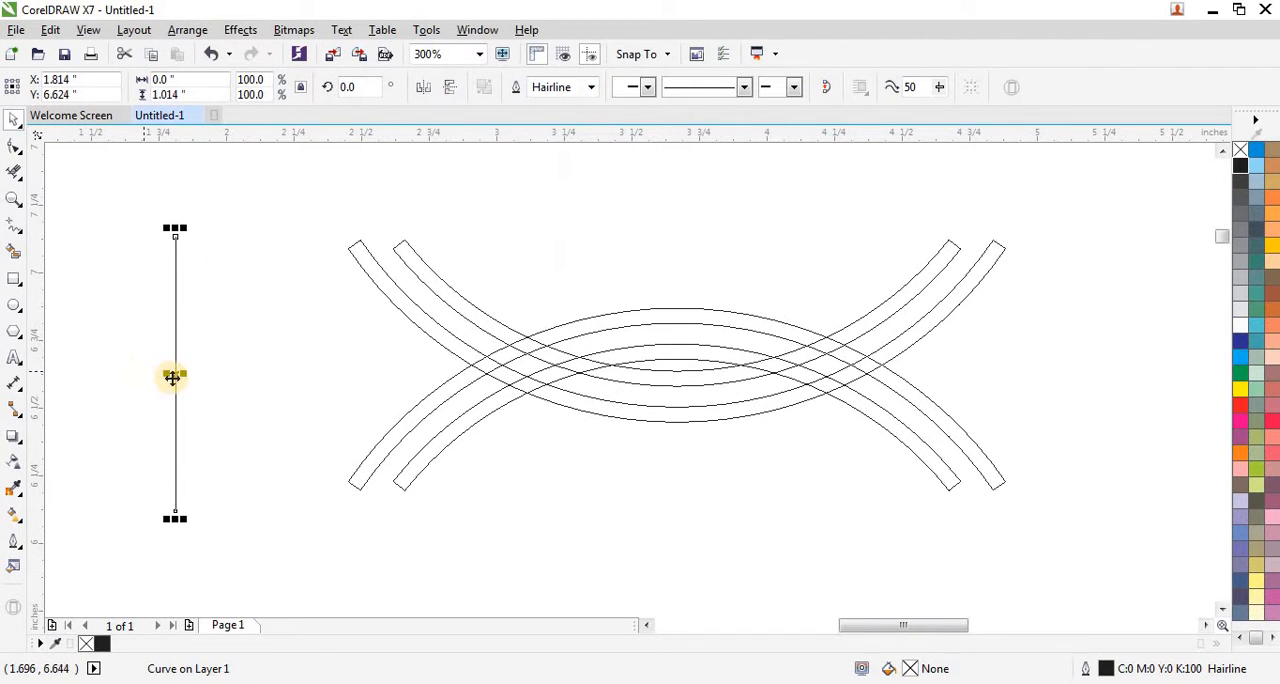
Step: Move the vertical line onto the left crossing of the bands, at about X 2.965 inches, aligned exactly with the intersection
drag(174, 373, 483, 369)
scroll(481, 360, up, 3)
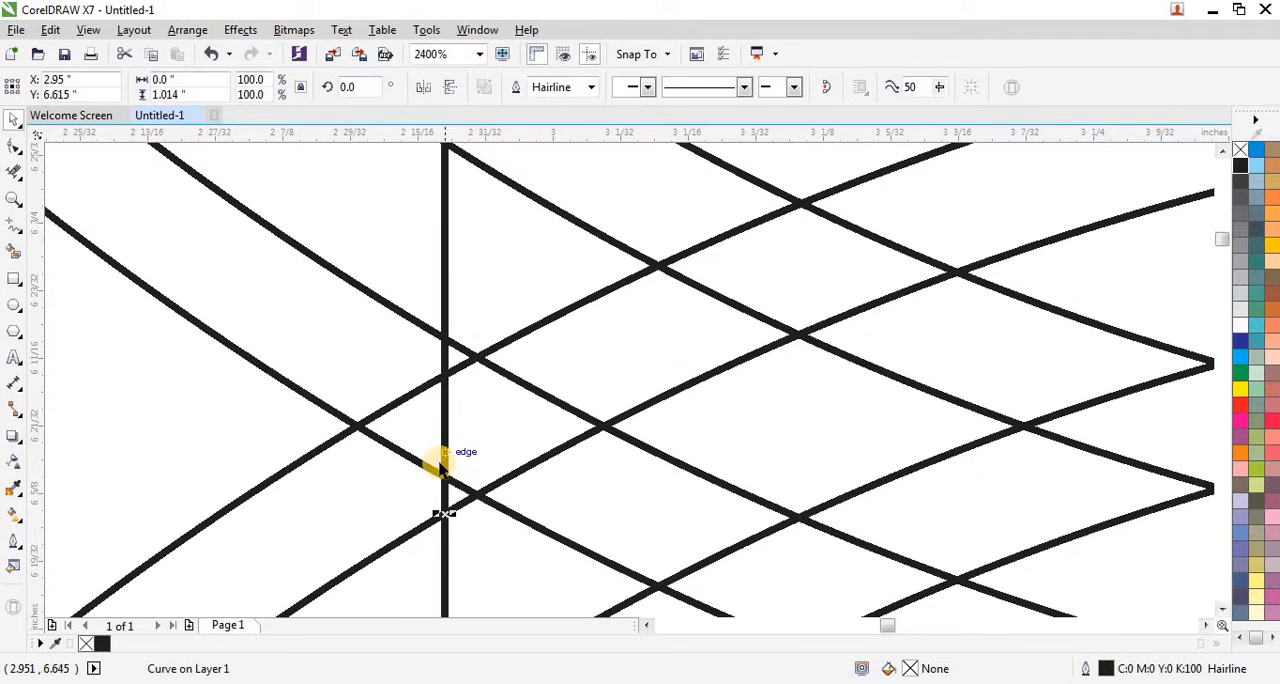
drag(444, 470, 477, 409)
scroll(446, 446, up, 4)
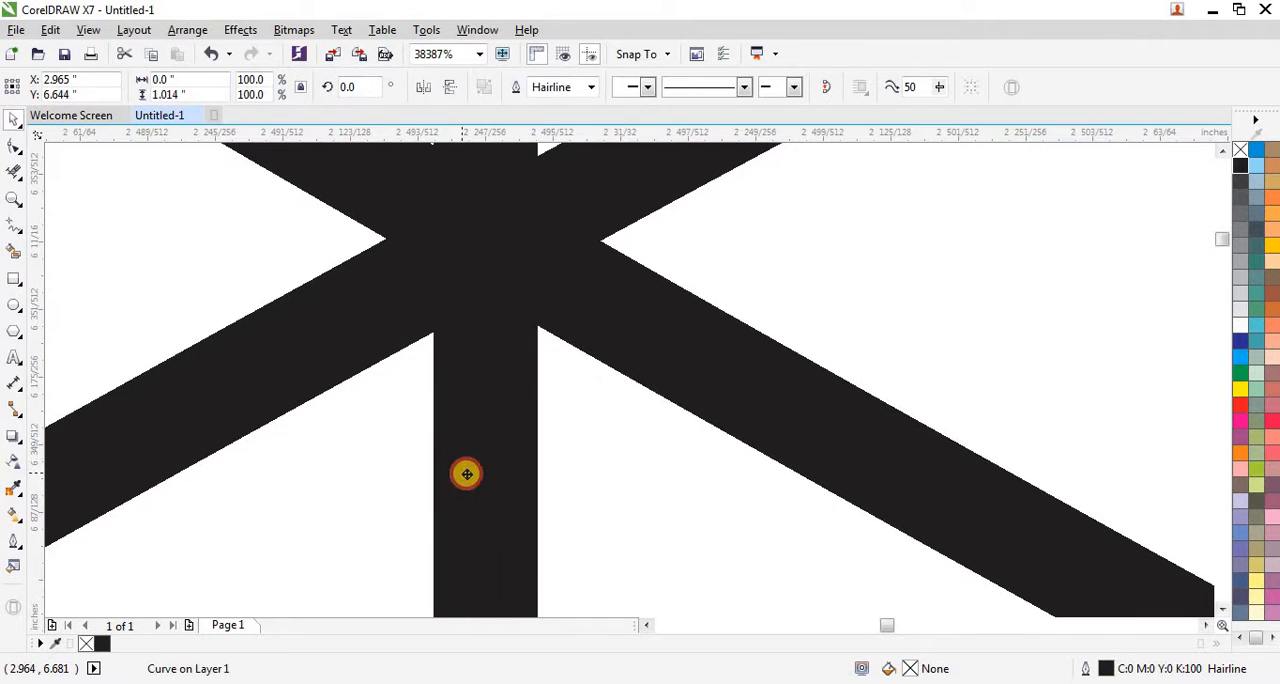
drag(467, 474, 469, 458)
scroll(446, 344, down, 3)
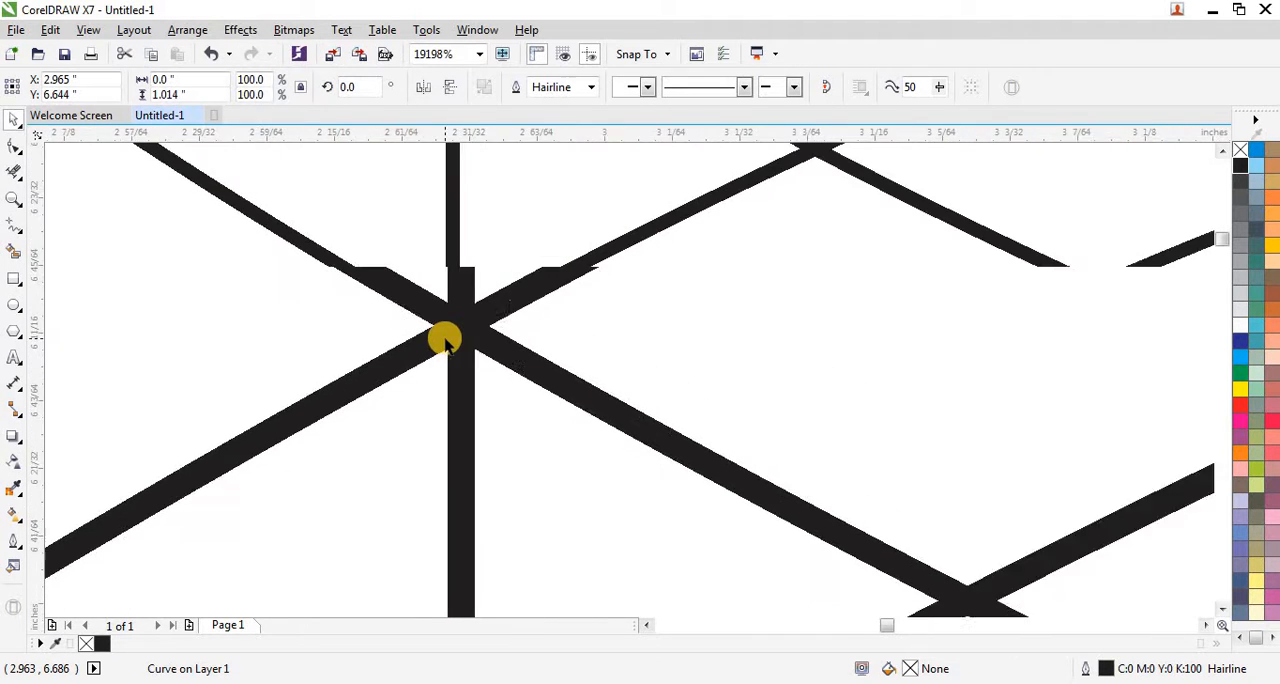
scroll(446, 344, down, 6)
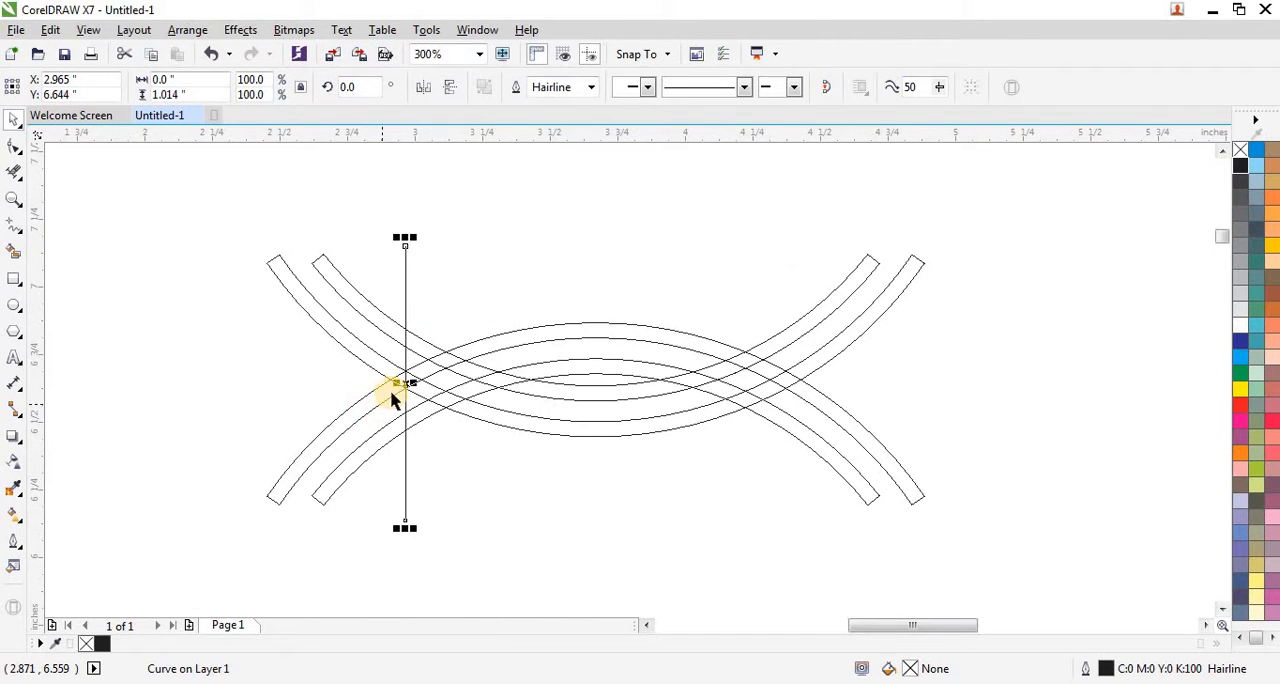
Step: Place a copy of the vertical line exactly on the matching right crossing of the bands, at about X 4.373 inches
drag(404, 385, 646, 337)
scroll(751, 374, up, 2)
scroll(646, 320, up, 3)
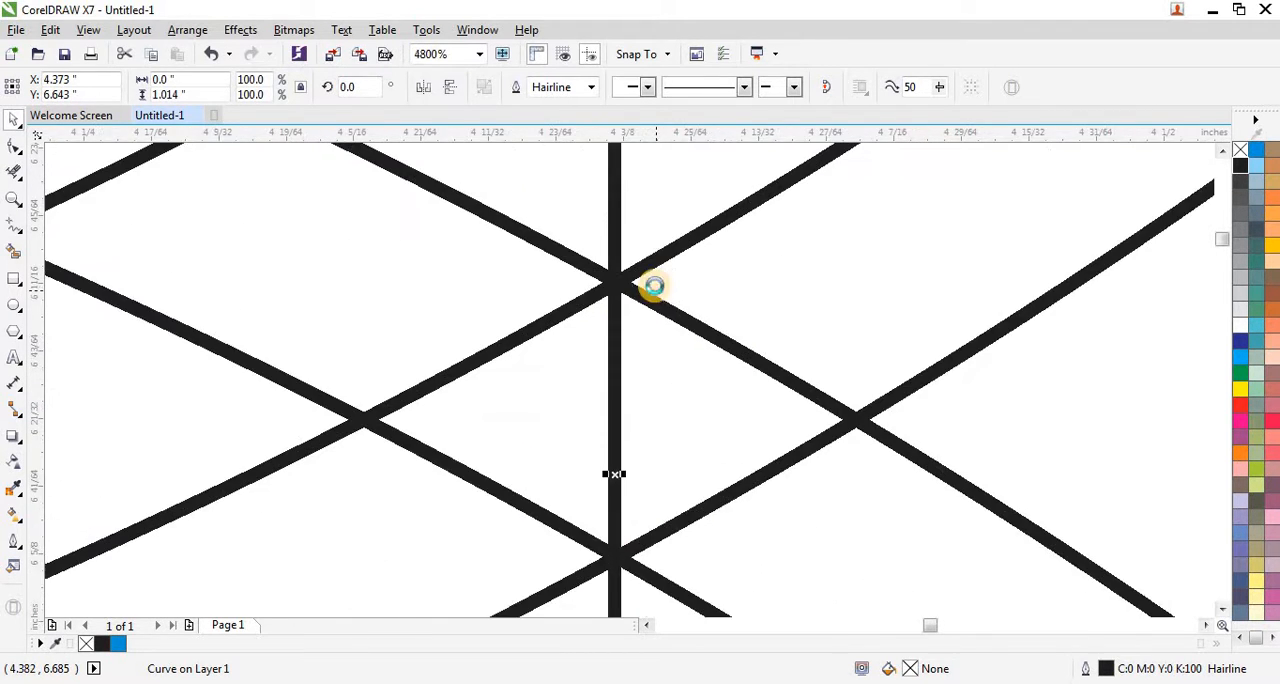
scroll(548, 313, up, 1)
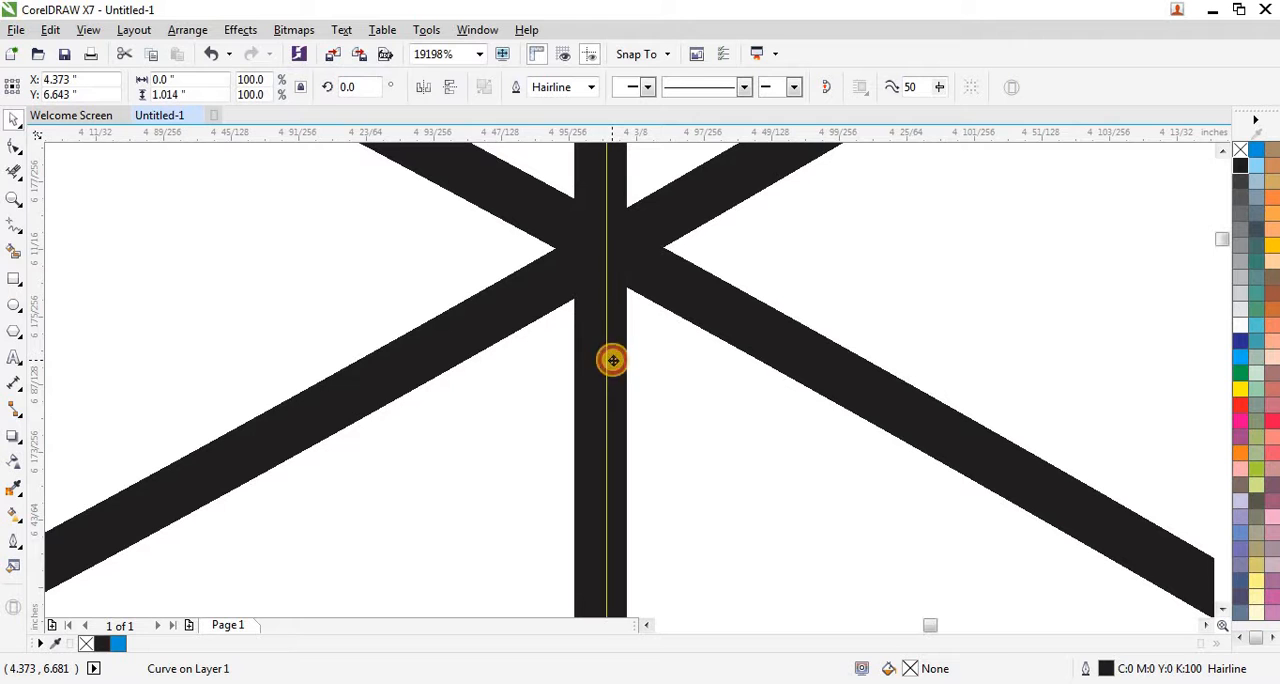
drag(613, 360, 609, 337)
scroll(611, 329, up, 1)
scroll(613, 330, down, 1)
scroll(613, 330, up, 1)
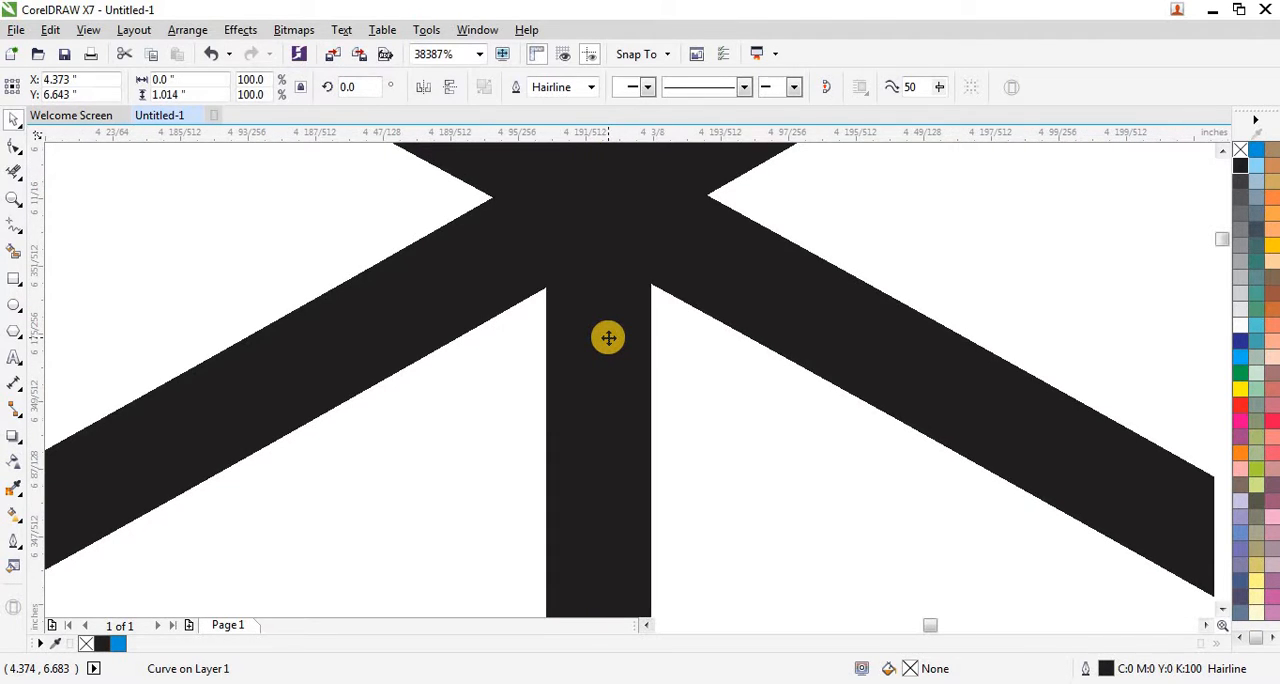
scroll(609, 337, down, 4)
scroll(660, 375, down, 3)
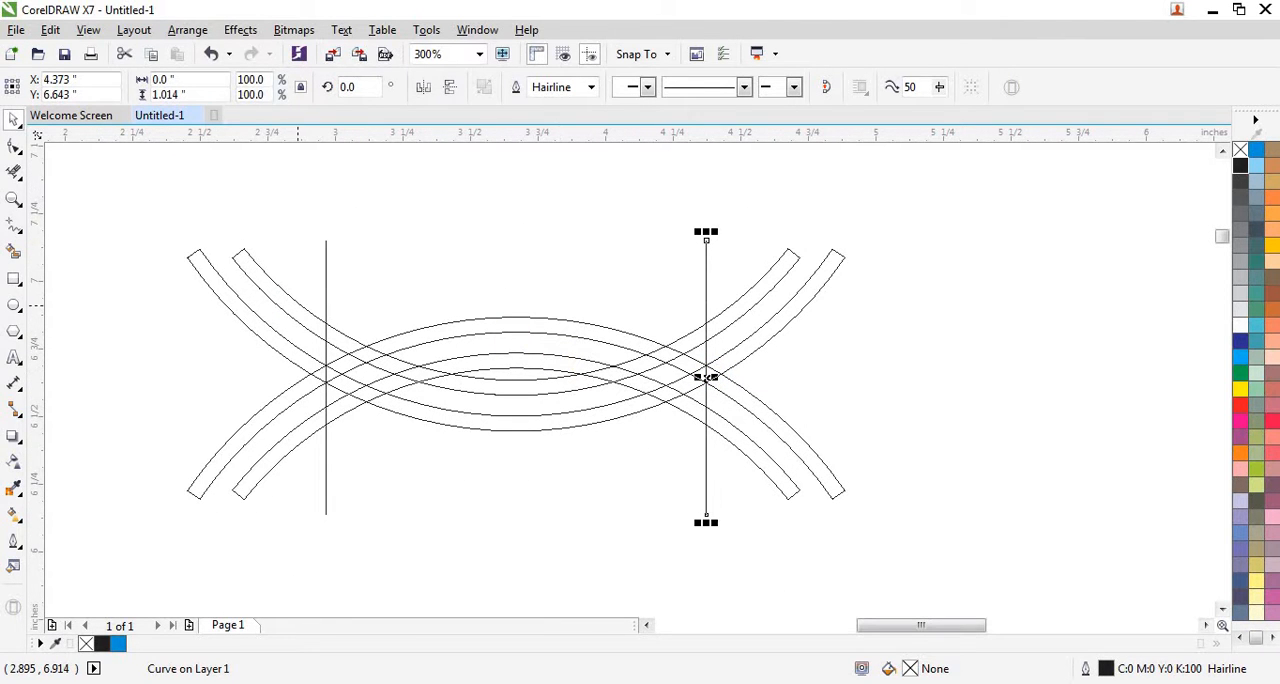
Step: Trim off all band ends and leftover tips outside the two vertical lines with Virtual Segment Delete
click(16, 175)
drag(877, 217, 752, 524)
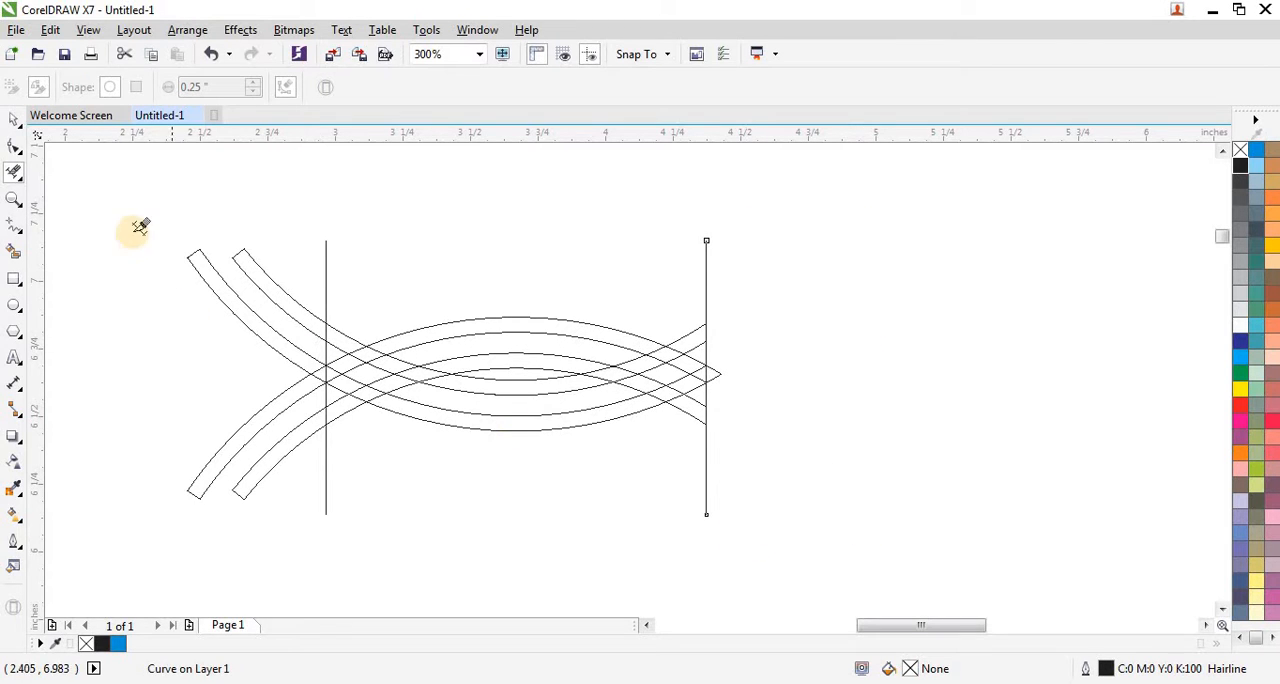
drag(133, 232, 288, 530)
scroll(340, 398, up, 2)
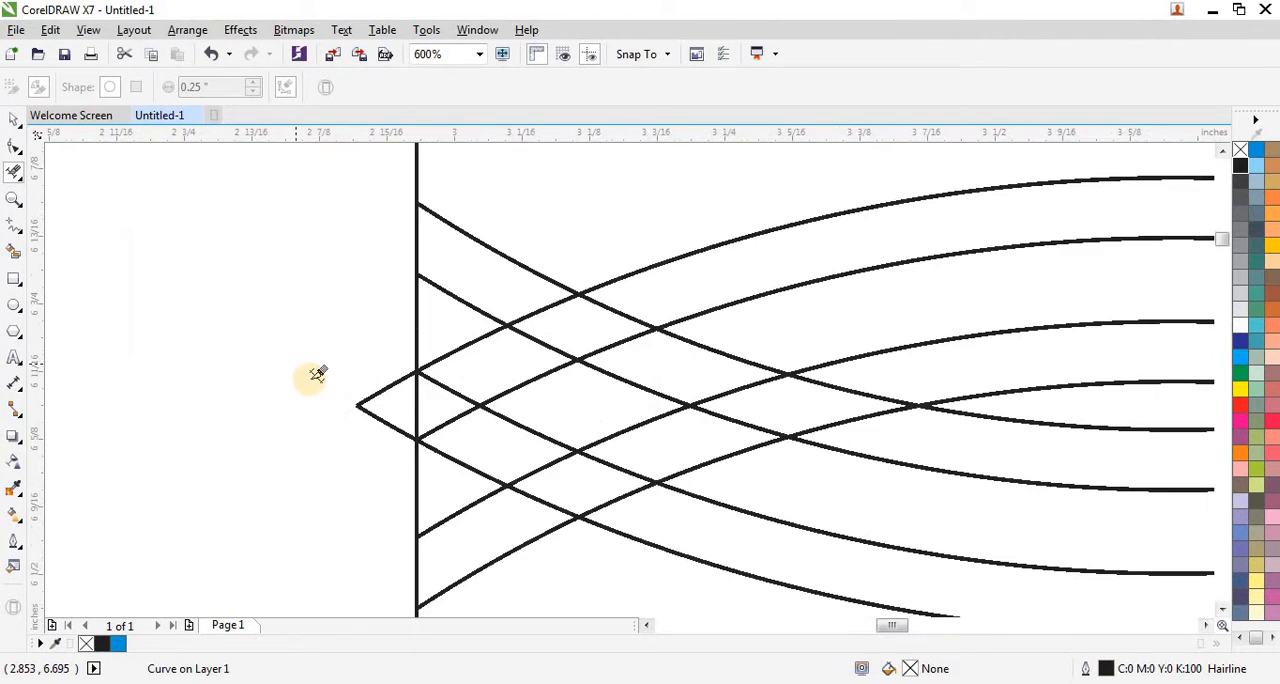
drag(351, 415, 368, 440)
scroll(317, 426, down, 2)
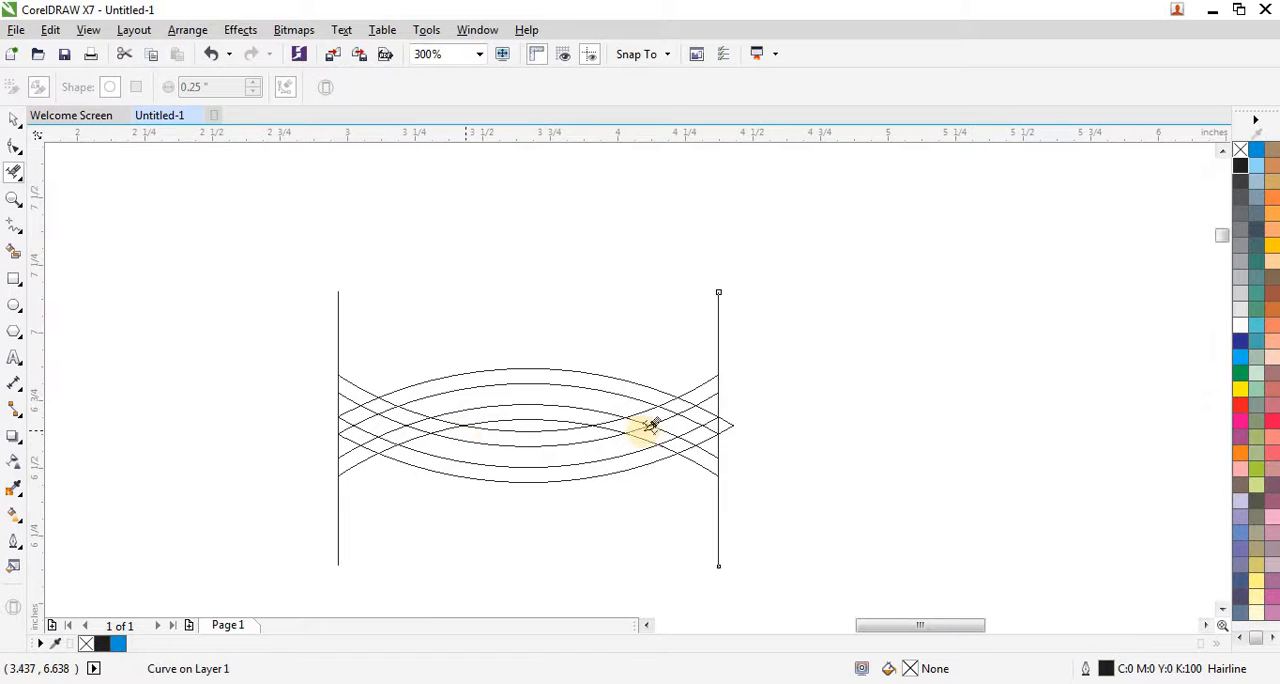
scroll(741, 416, up, 1)
drag(754, 396, 724, 468)
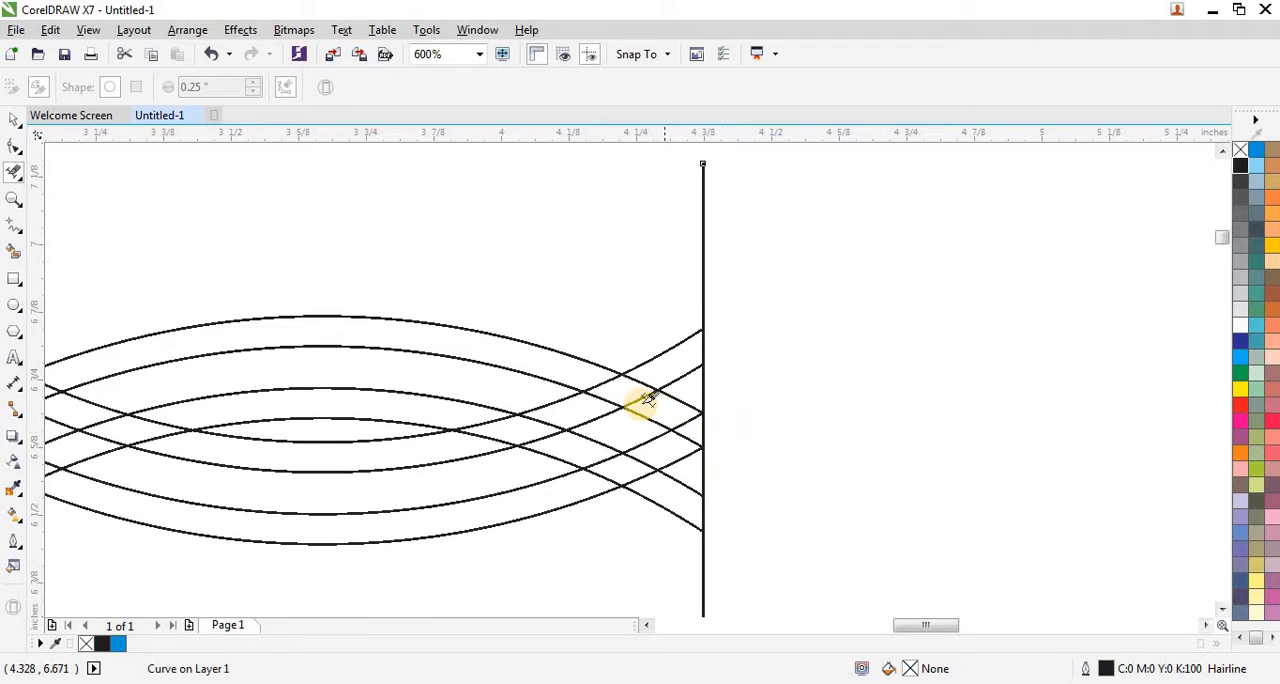
Step: Delete the hidden band segments at the right-hand crossings with Virtual Segment Delete so the bands weave over and under
scroll(678, 397, up, 1)
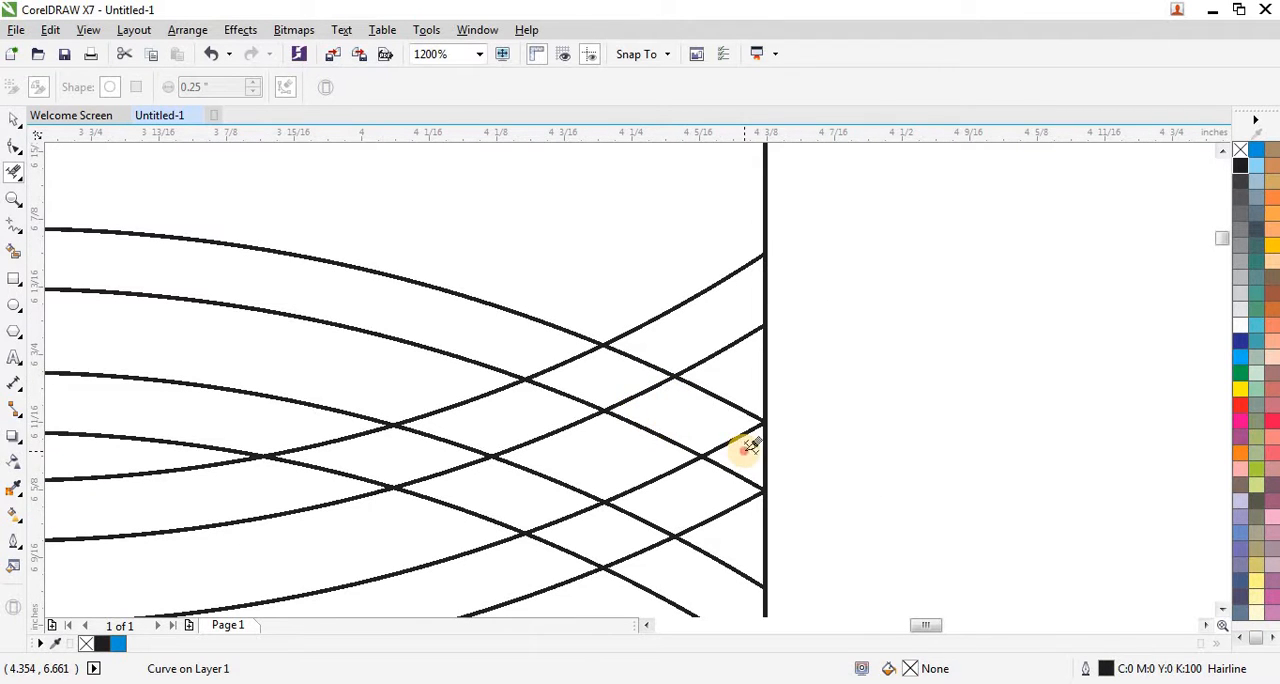
scroll(774, 424, down, 1)
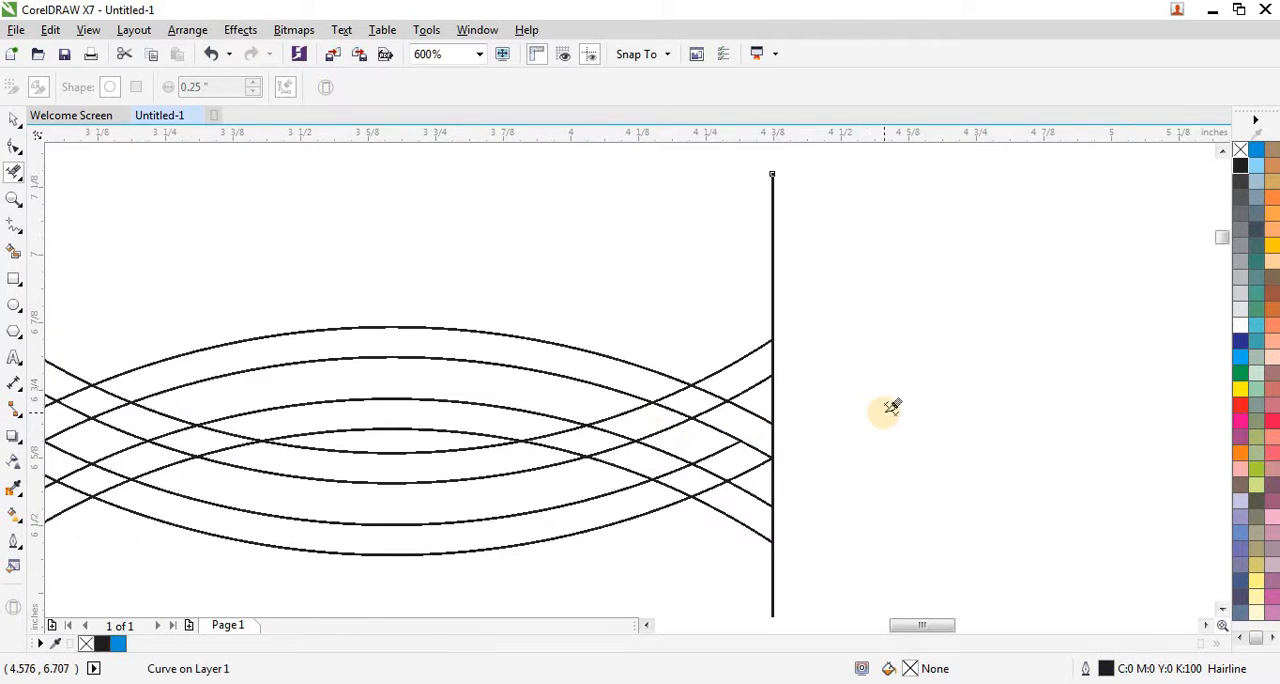
scroll(886, 409, left, 3)
scroll(757, 424, down, 2)
scroll(714, 443, up, 3)
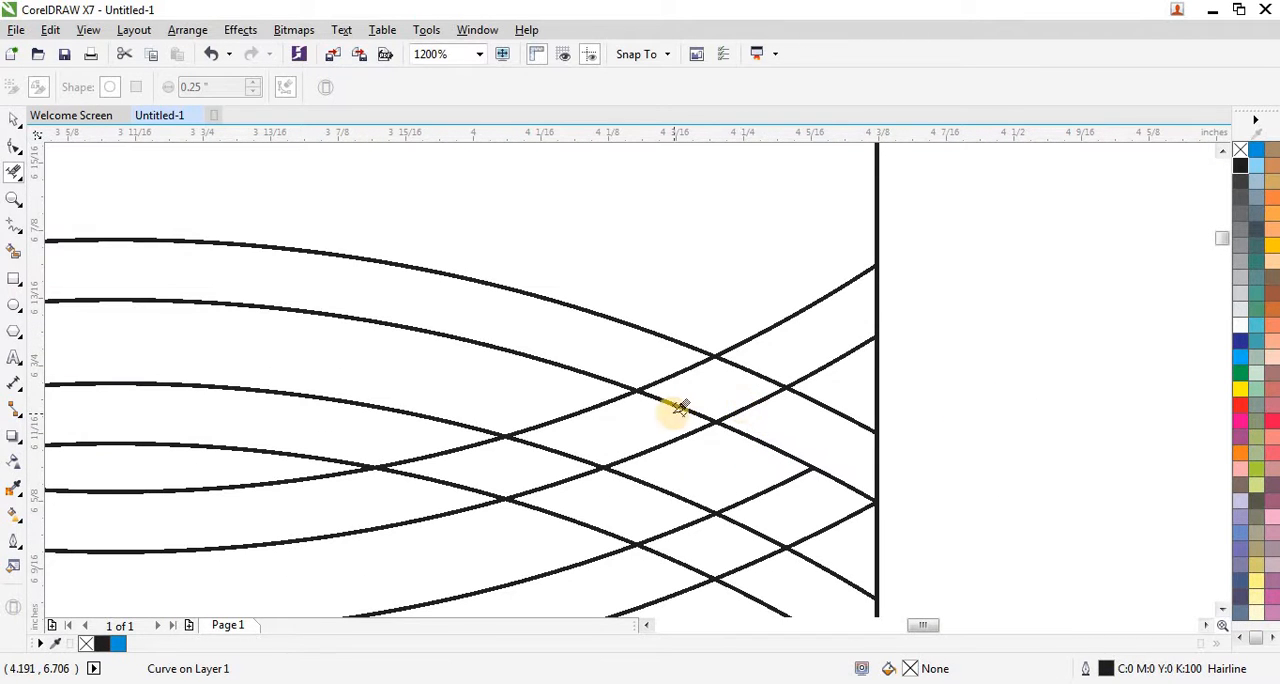
drag(697, 386, 700, 384)
click(750, 370)
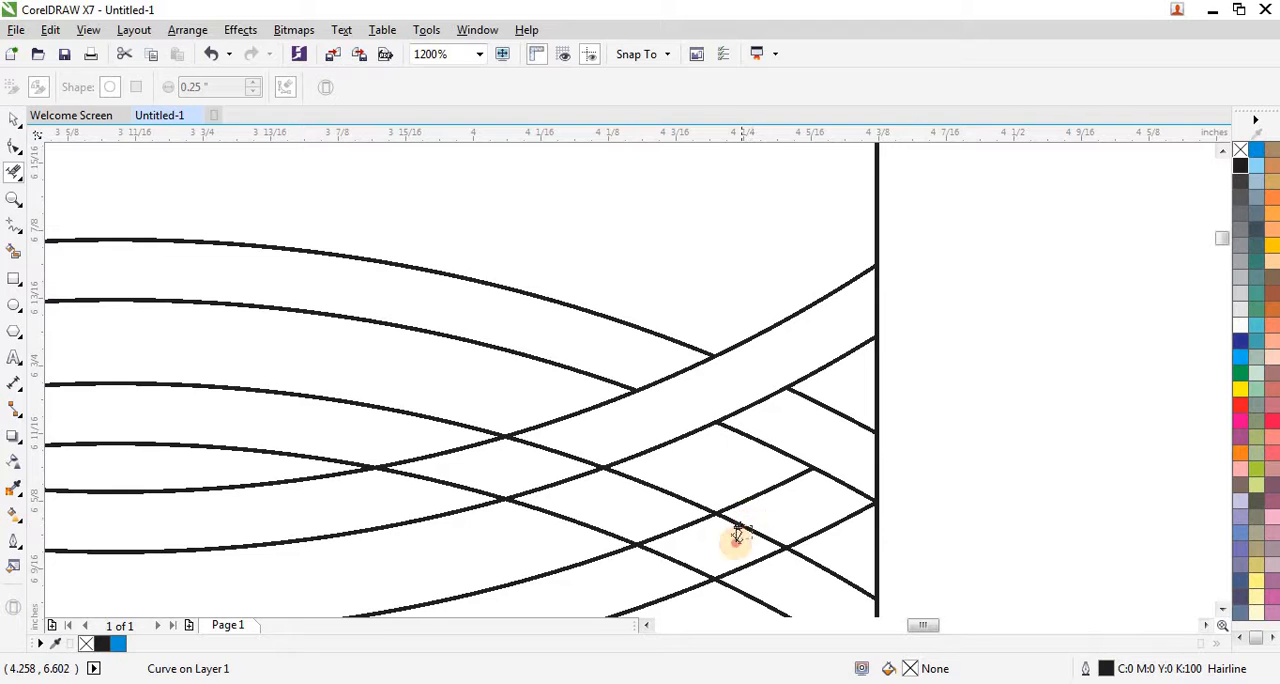
click(737, 530)
click(670, 563)
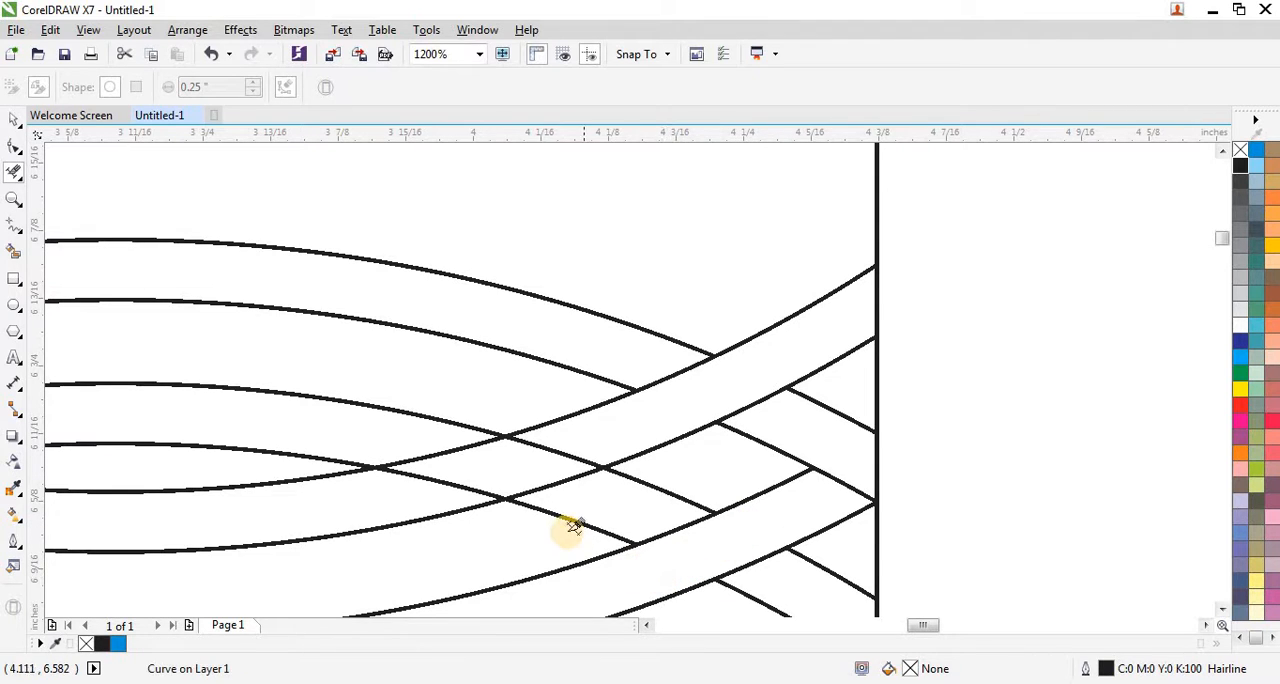
click(483, 447)
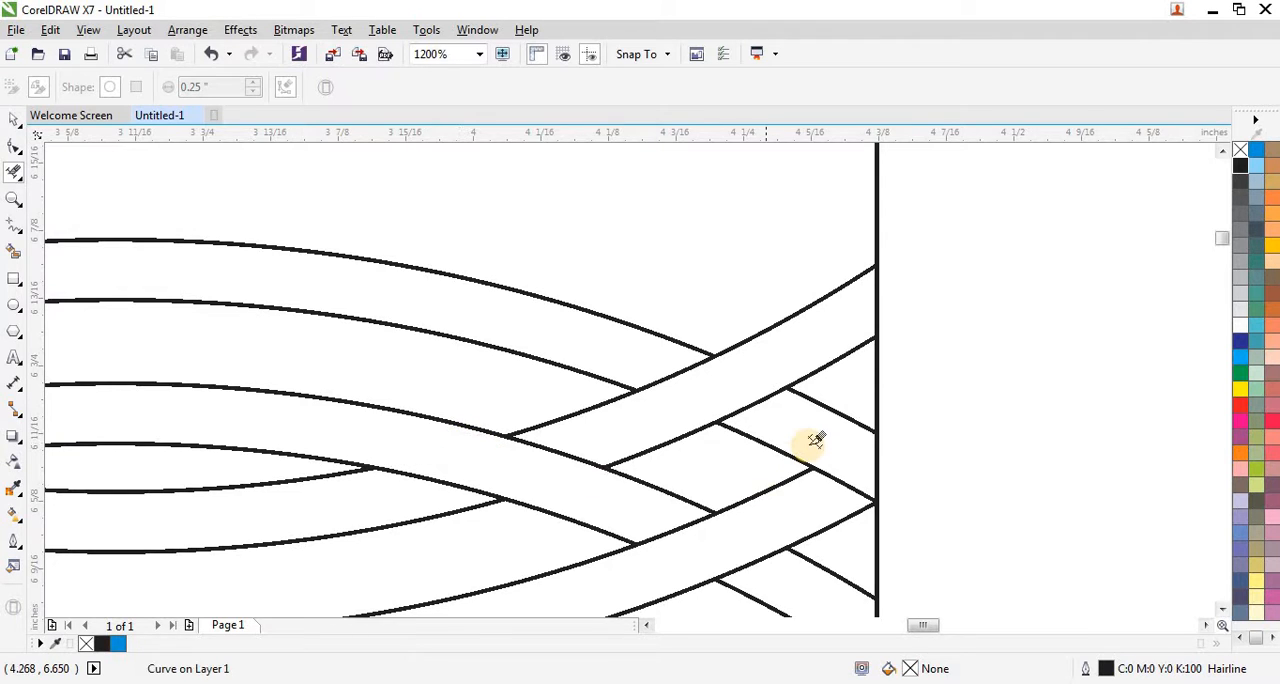
scroll(808, 436, down, 4)
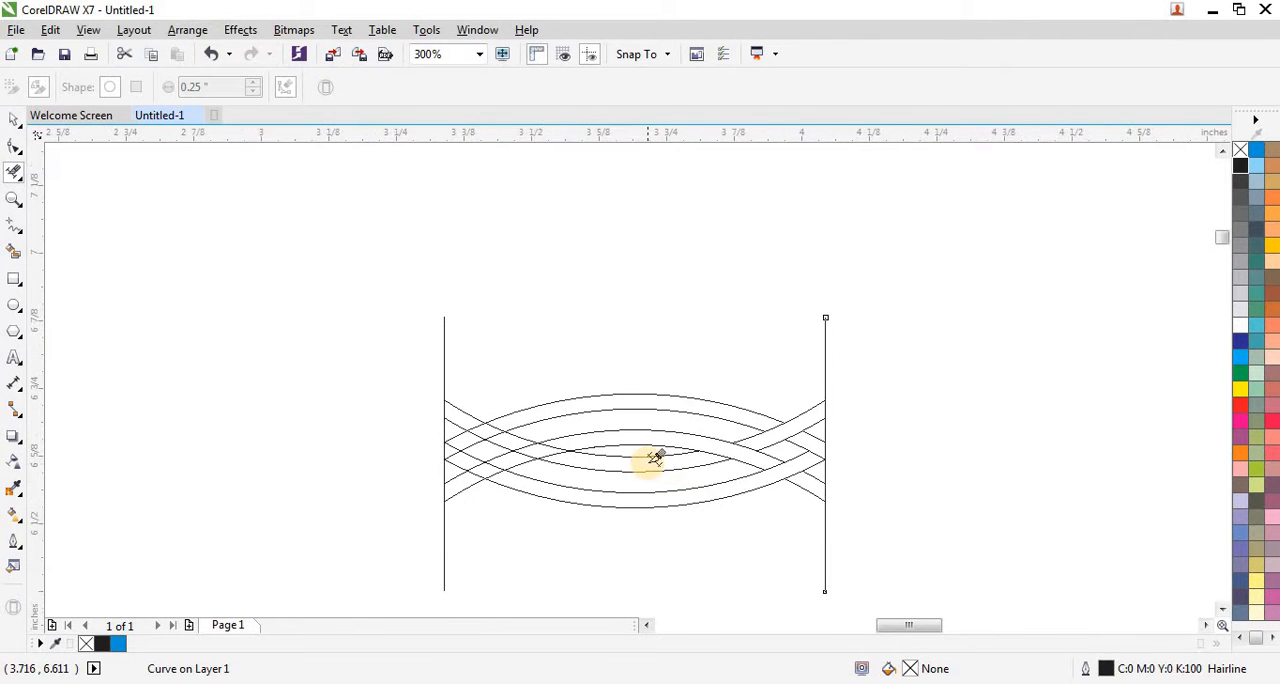
Step: Remove the hidden segments at the left-hand crossings with Virtual Segment Delete to complete the over-under weave
scroll(652, 458, up, 2)
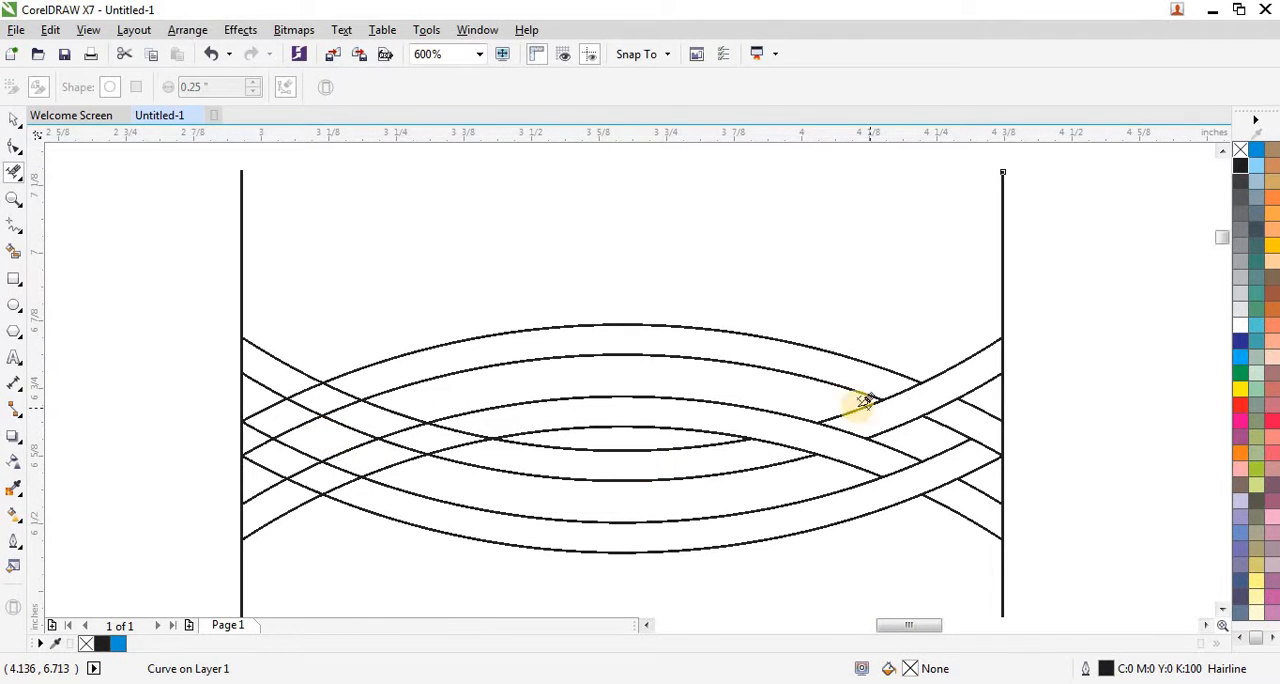
scroll(330, 390, up, 1)
click(336, 385)
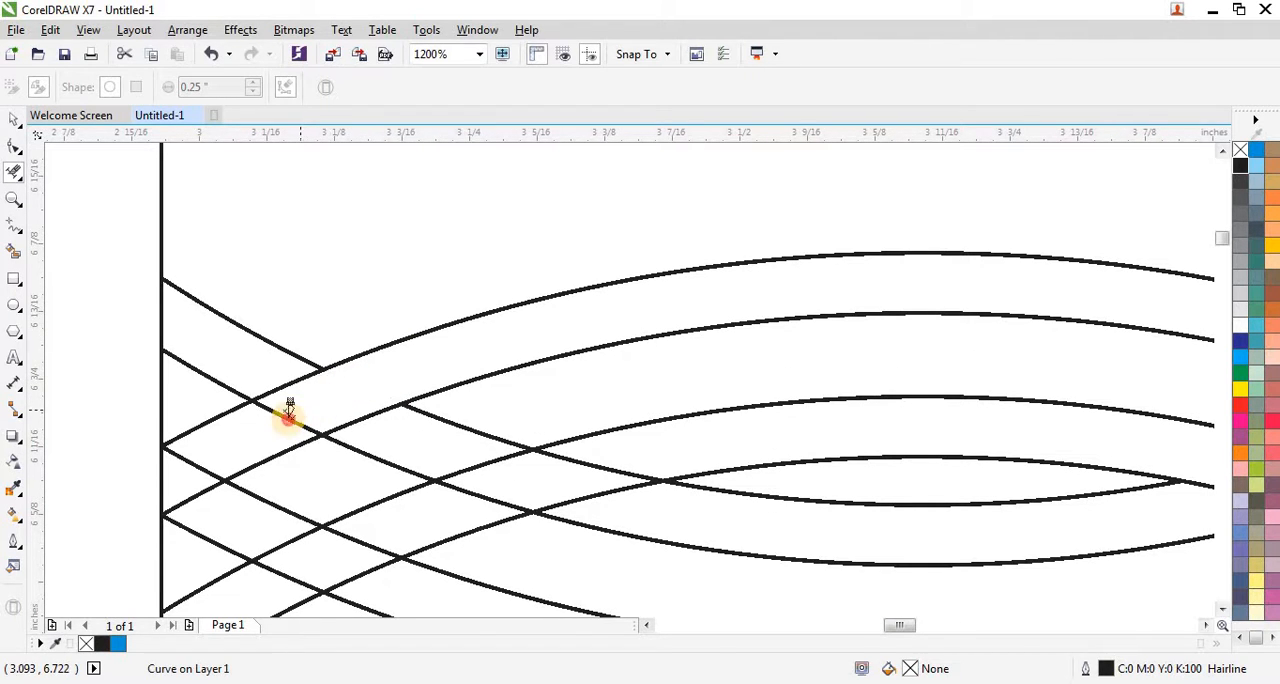
click(290, 416)
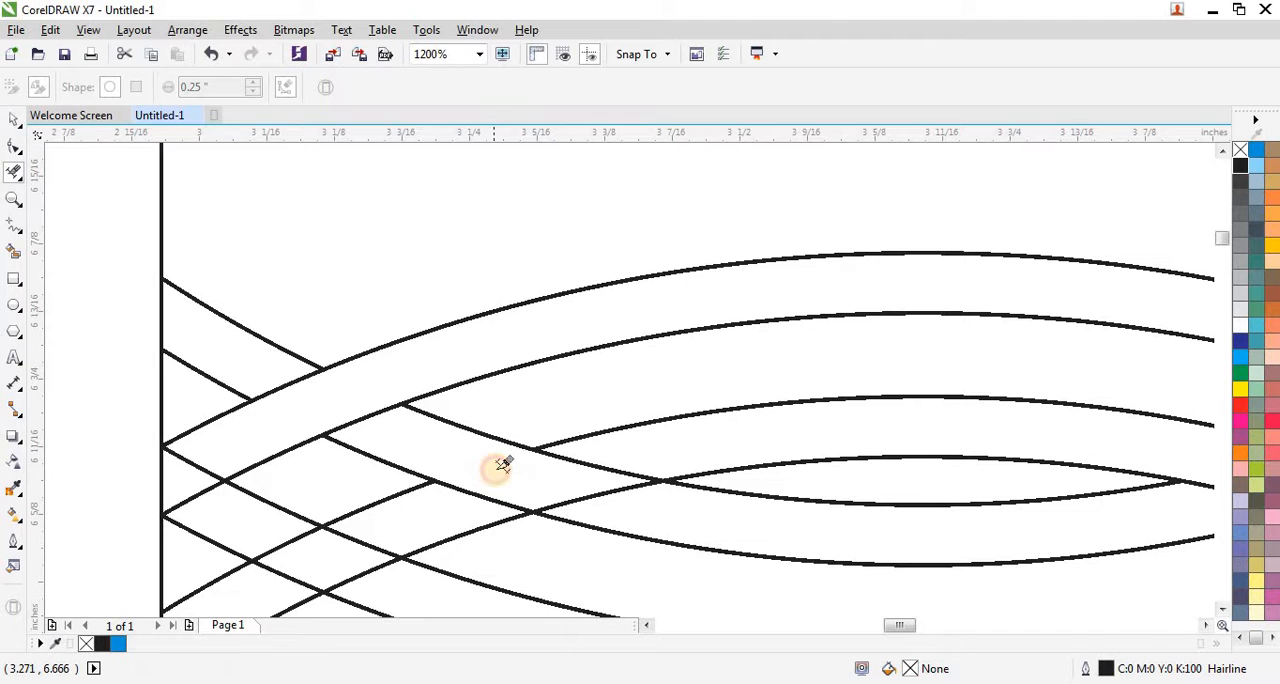
scroll(380, 423, down, 1)
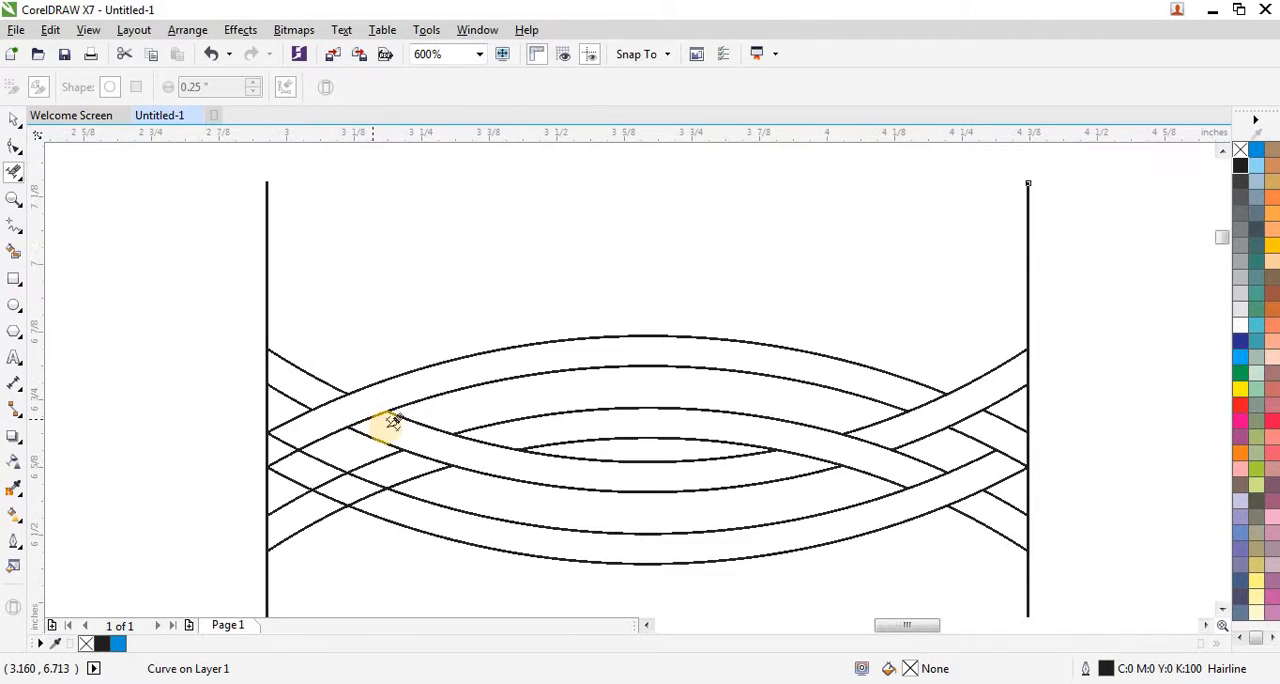
scroll(414, 468, up, 1)
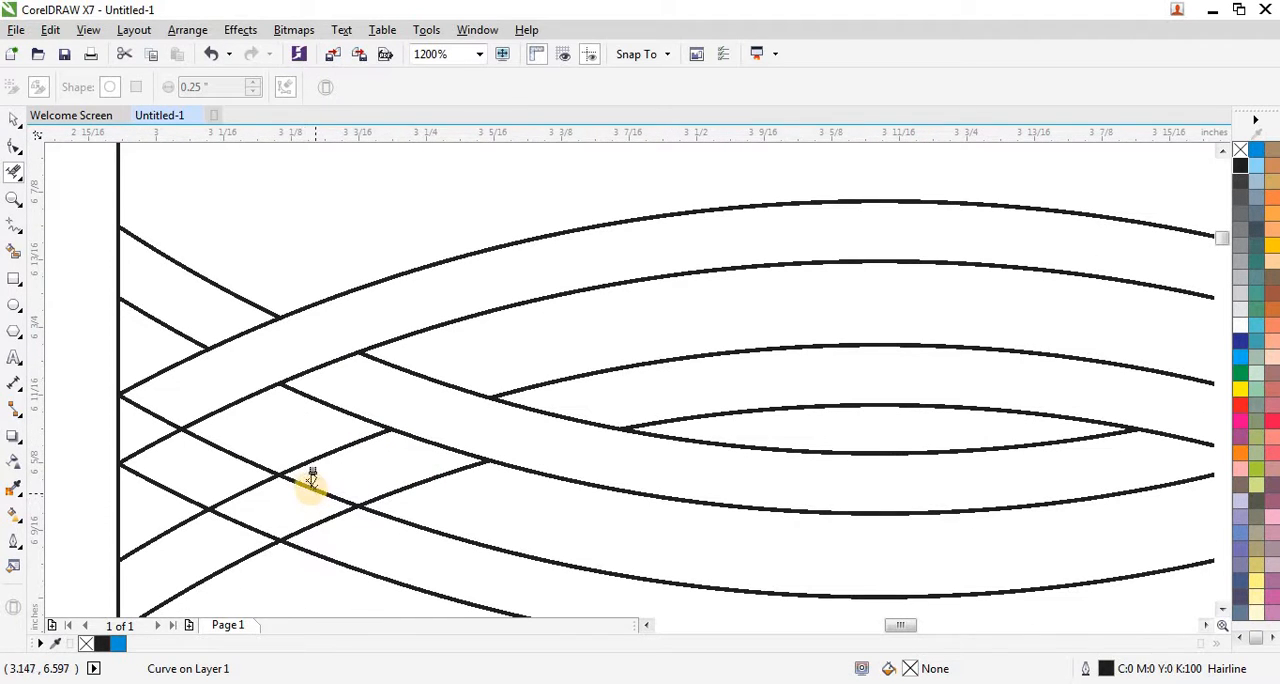
click(262, 510)
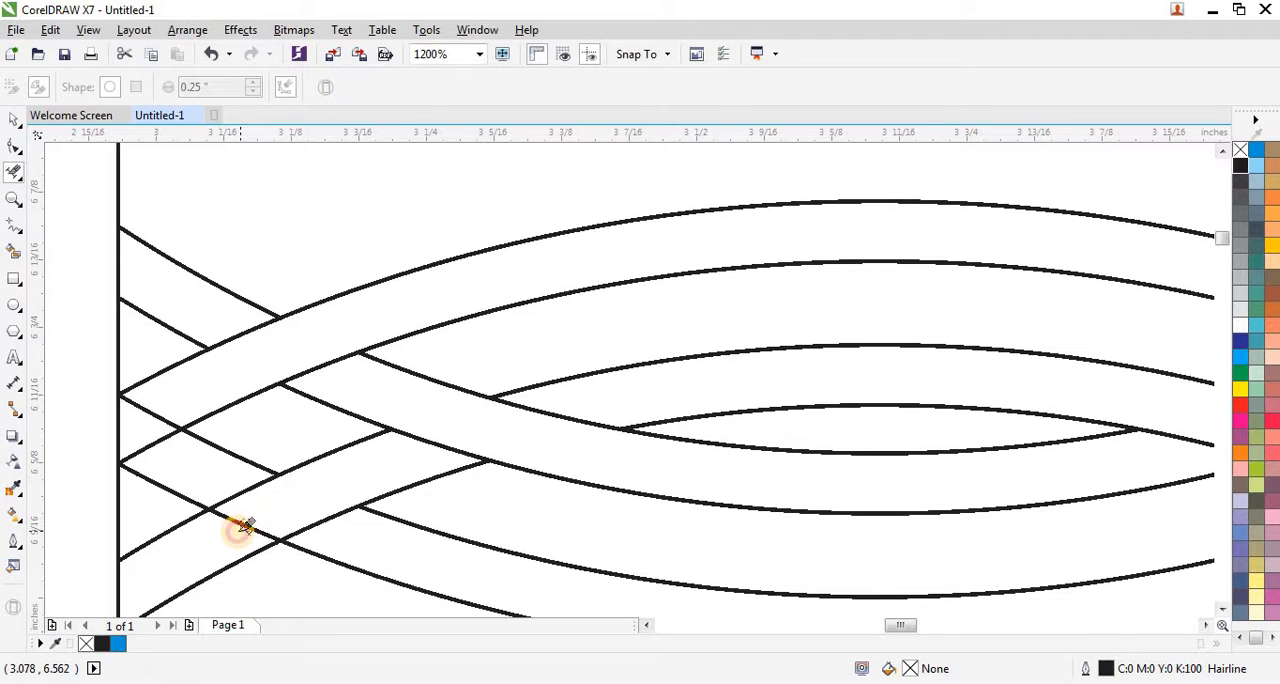
scroll(152, 444, up, 1)
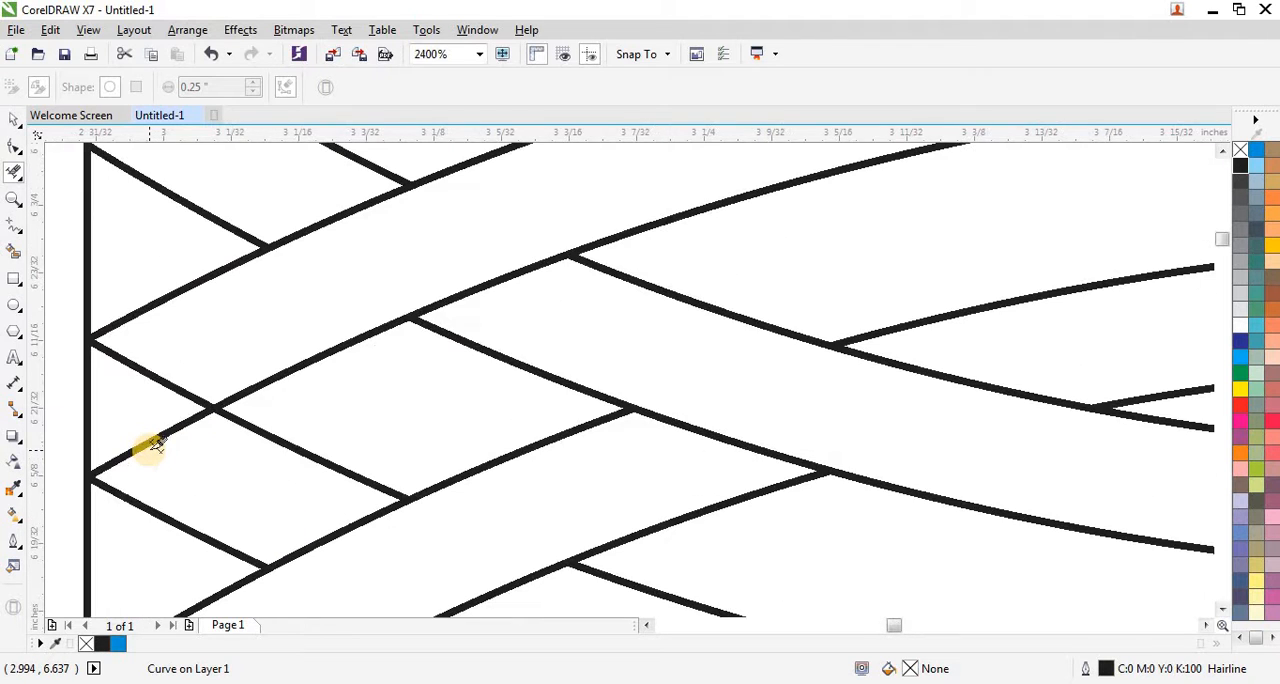
scroll(140, 411, down, 2)
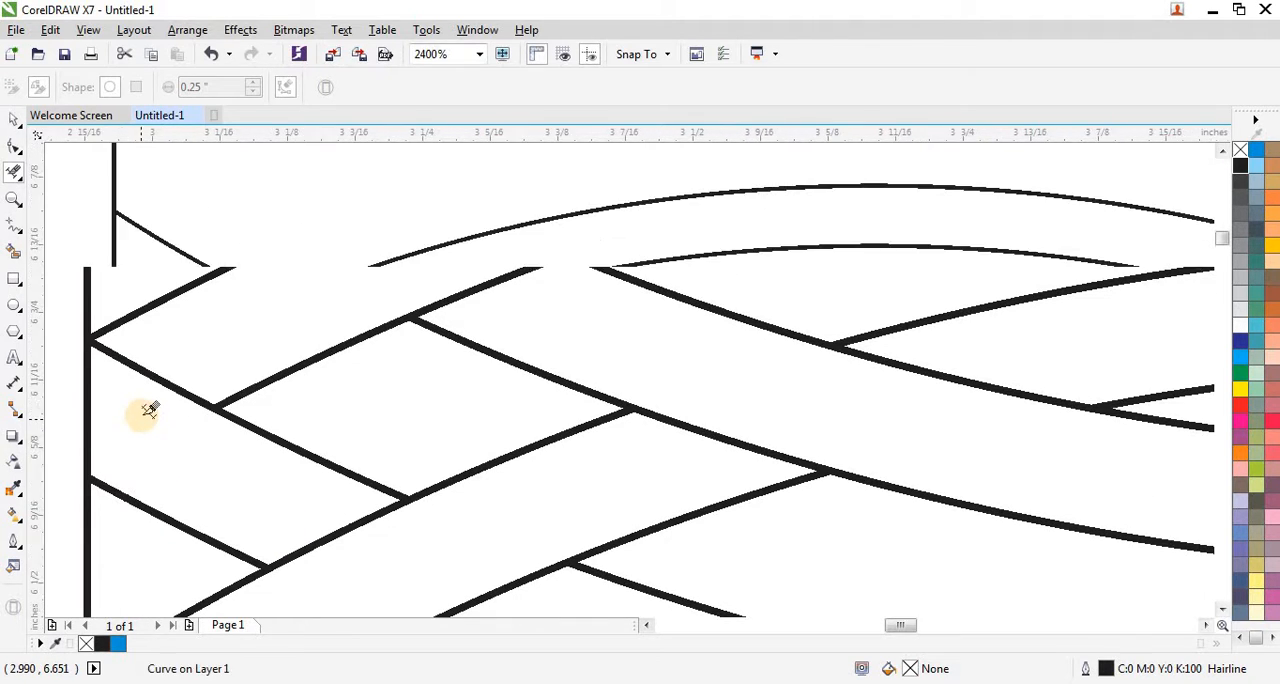
scroll(327, 352, down, 2)
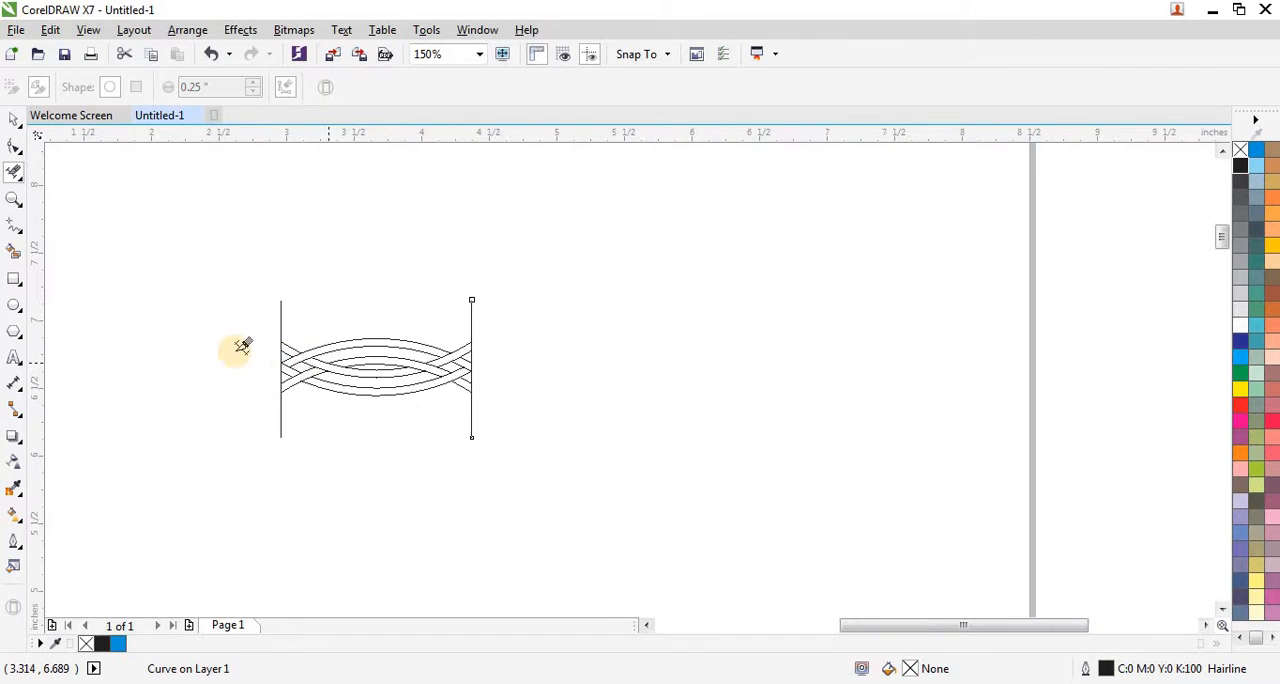
Step: Delete the two vertical guide lines at both ends of the woven band unit
scroll(288, 346, up, 1)
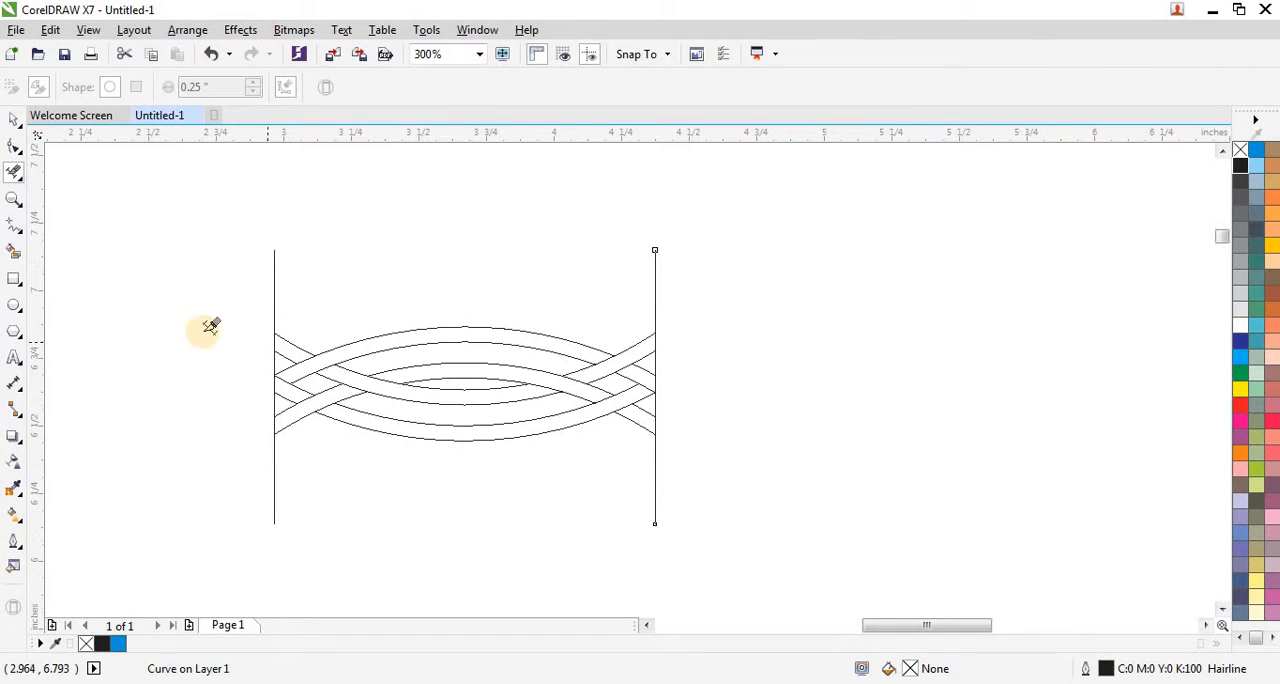
click(14, 120)
click(251, 274)
click(275, 286)
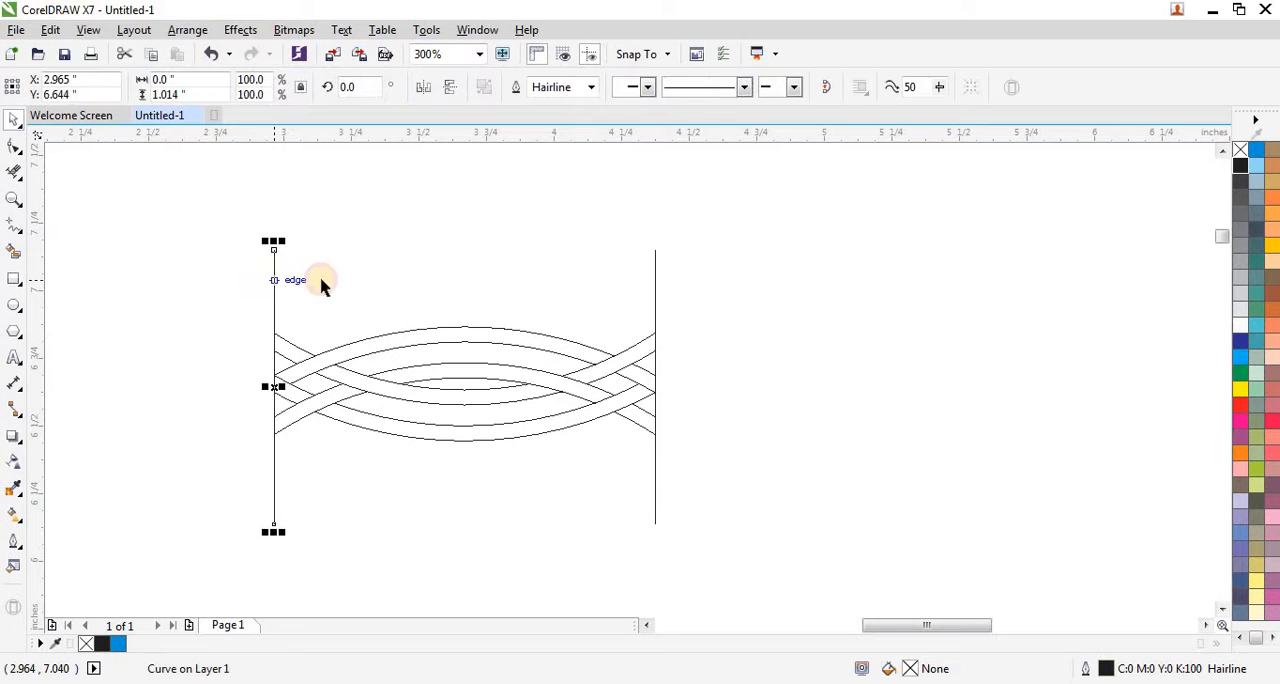
key(Delete)
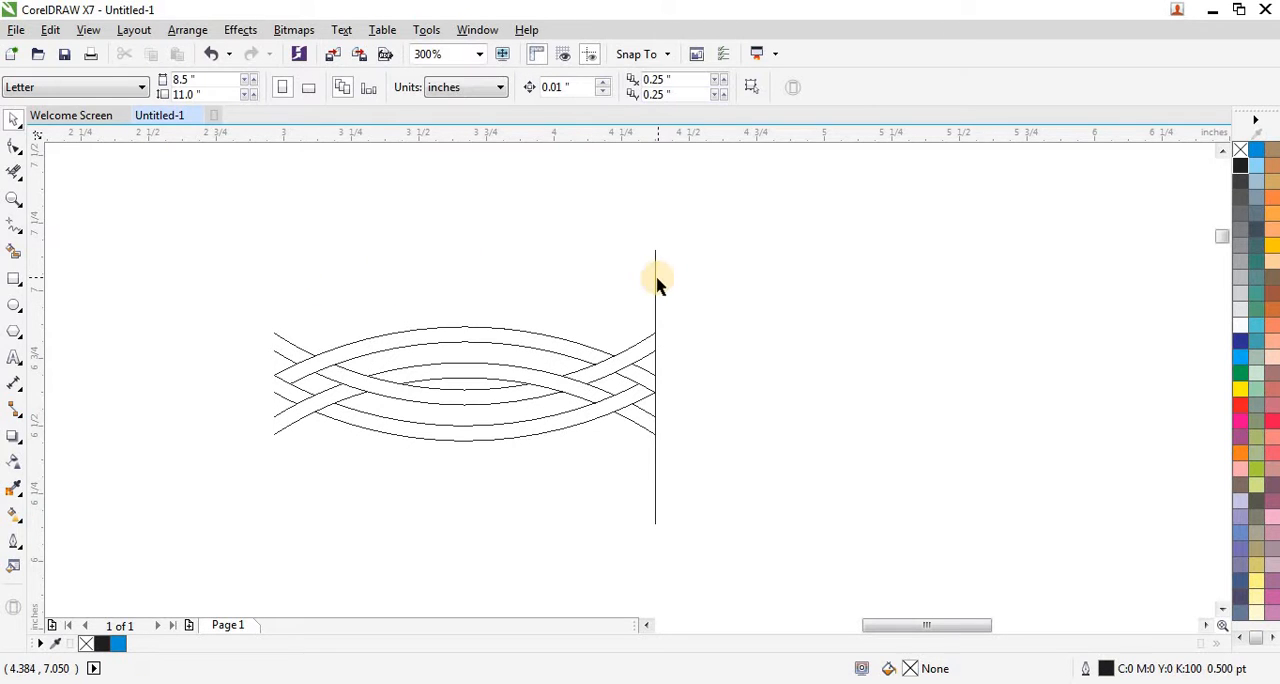
click(656, 283)
key(Delete)
Step: Place a copy of the woven unit flush against its right end, mirrored horizontally and vertically
drag(210, 284, 692, 472)
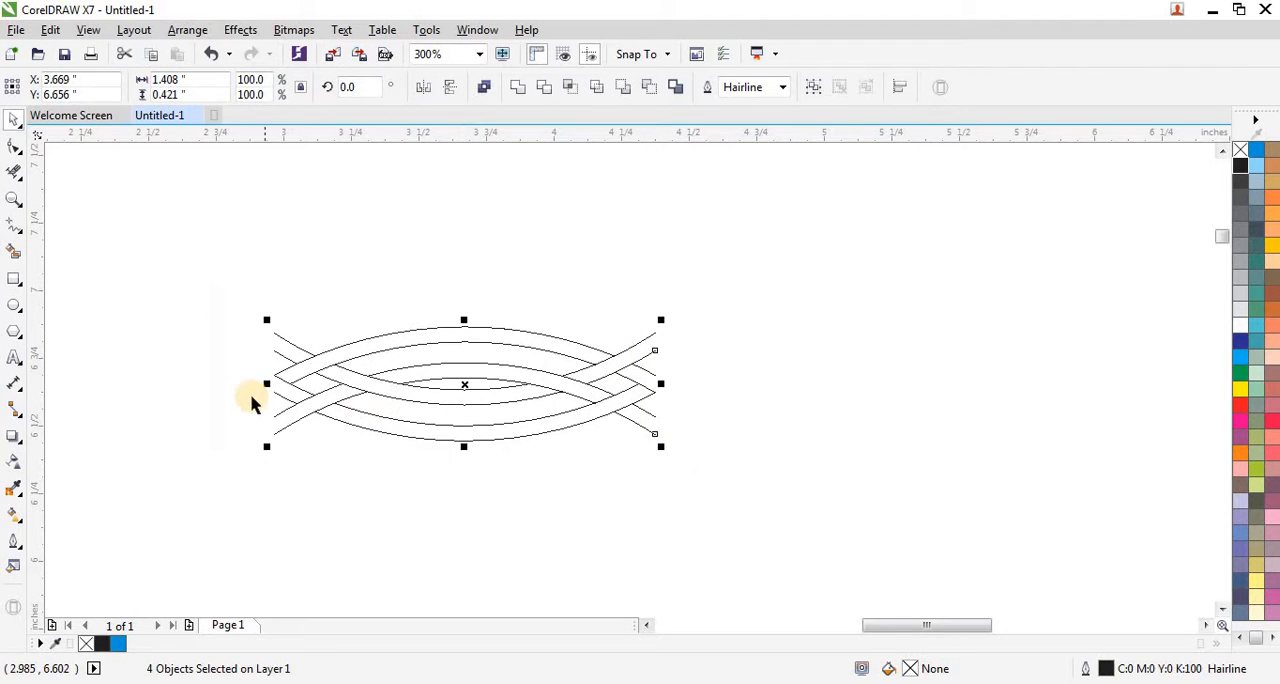
scroll(251, 403, down, 1)
drag(263, 391, 491, 406)
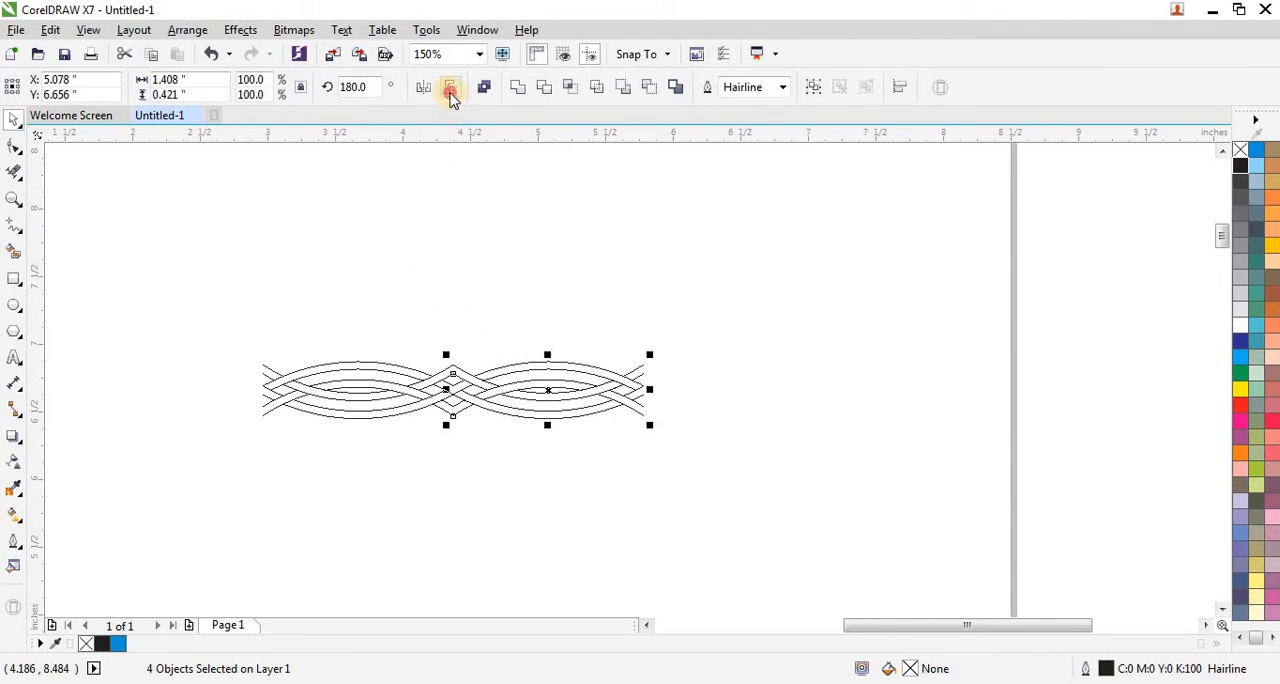
click(443, 274)
scroll(529, 358, down, 1)
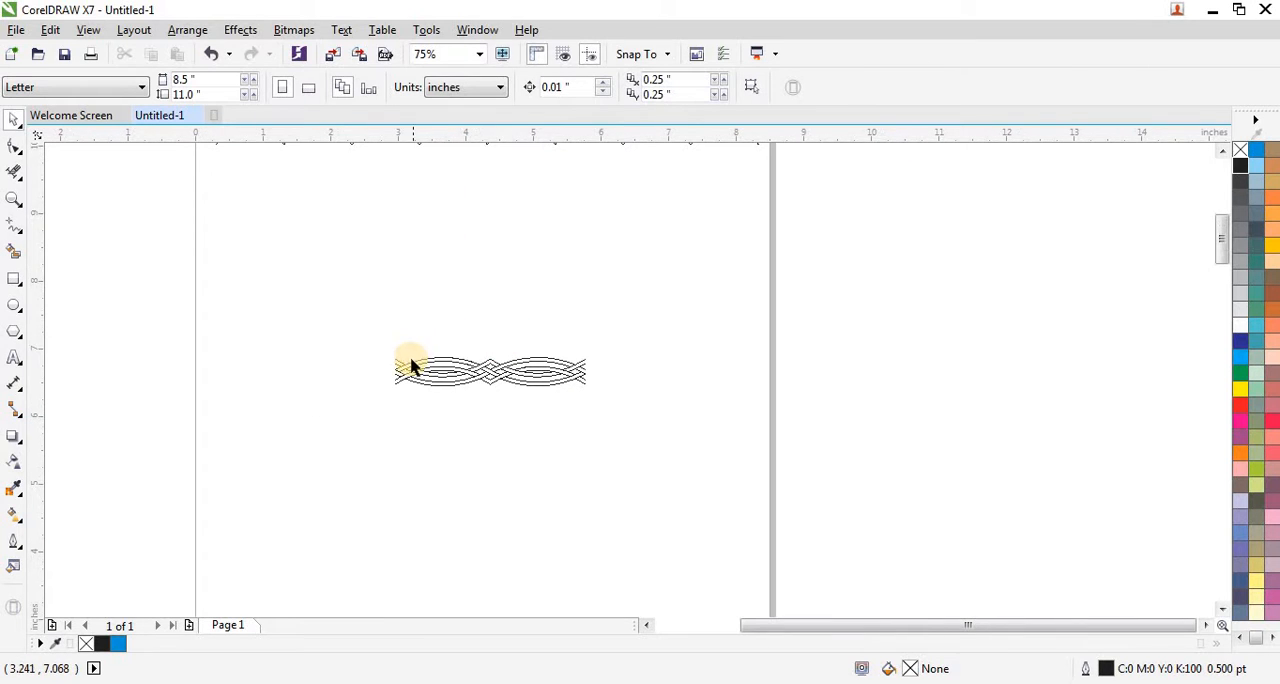
Step: Move the two-unit woven pattern just below the left end of the first border, at about X 1.634, Y 9.651 inches
scroll(405, 376, down, 1)
drag(378, 343, 530, 403)
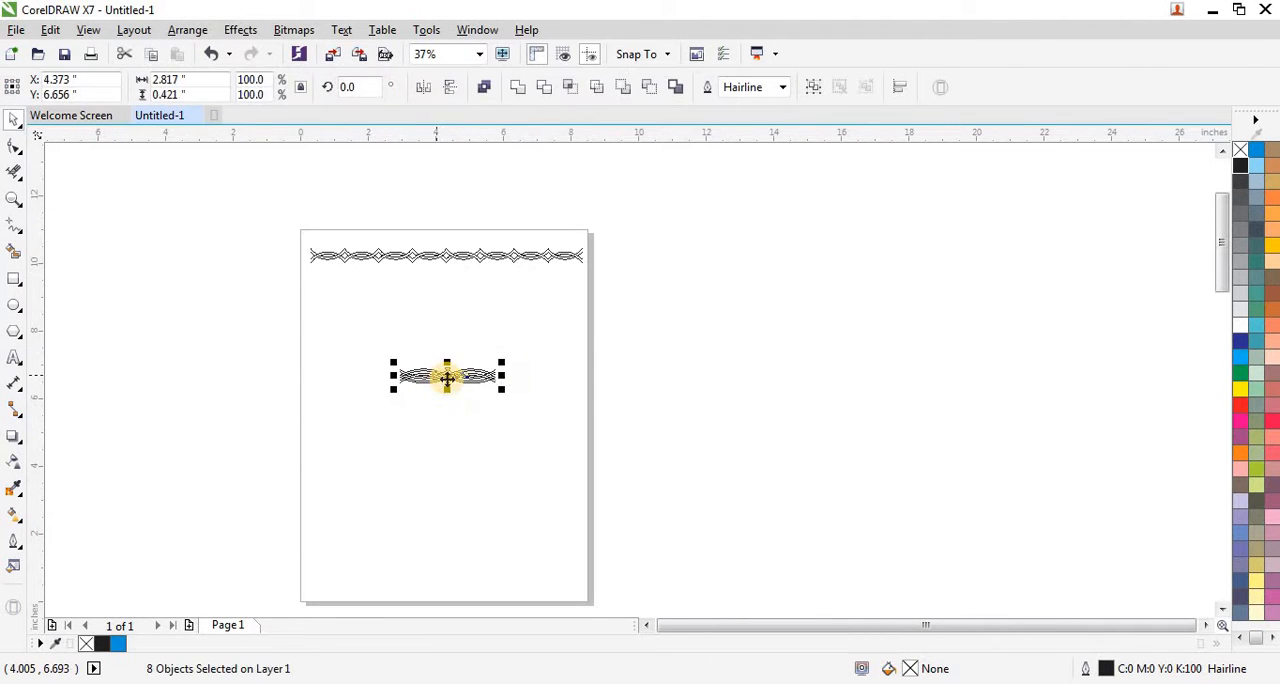
drag(447, 378, 354, 266)
scroll(357, 262, up, 1)
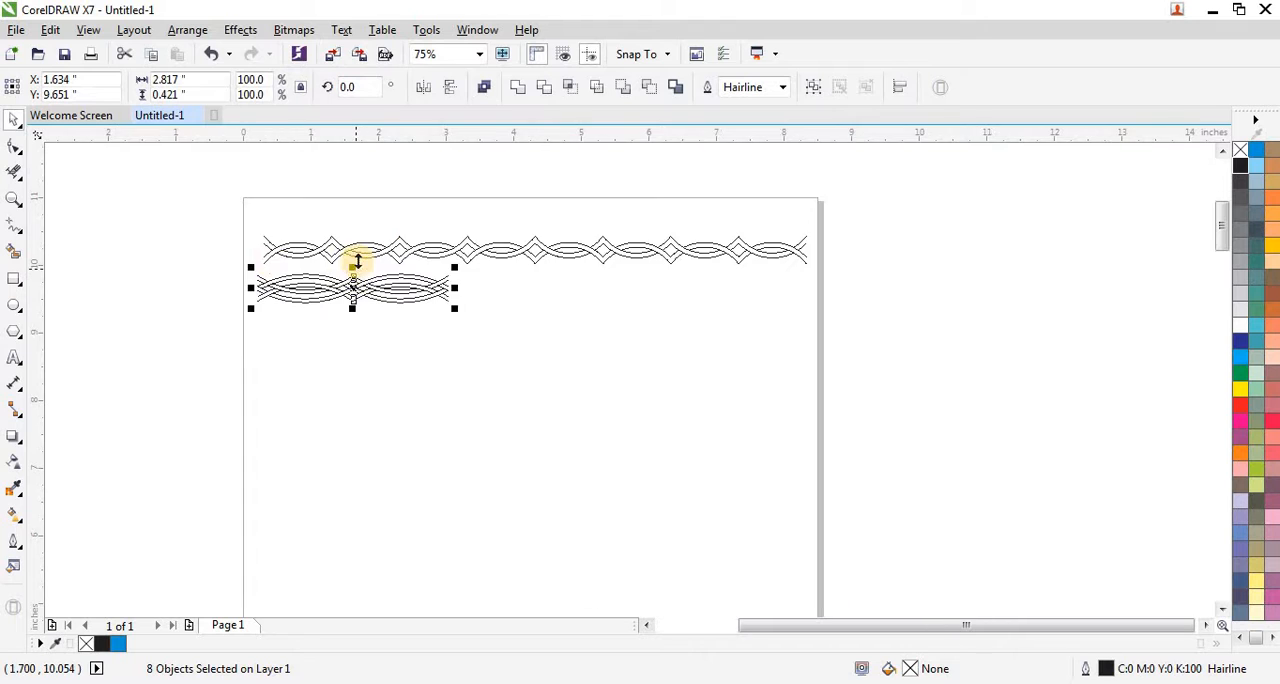
scroll(266, 266, up, 2)
scroll(190, 330, down, 1)
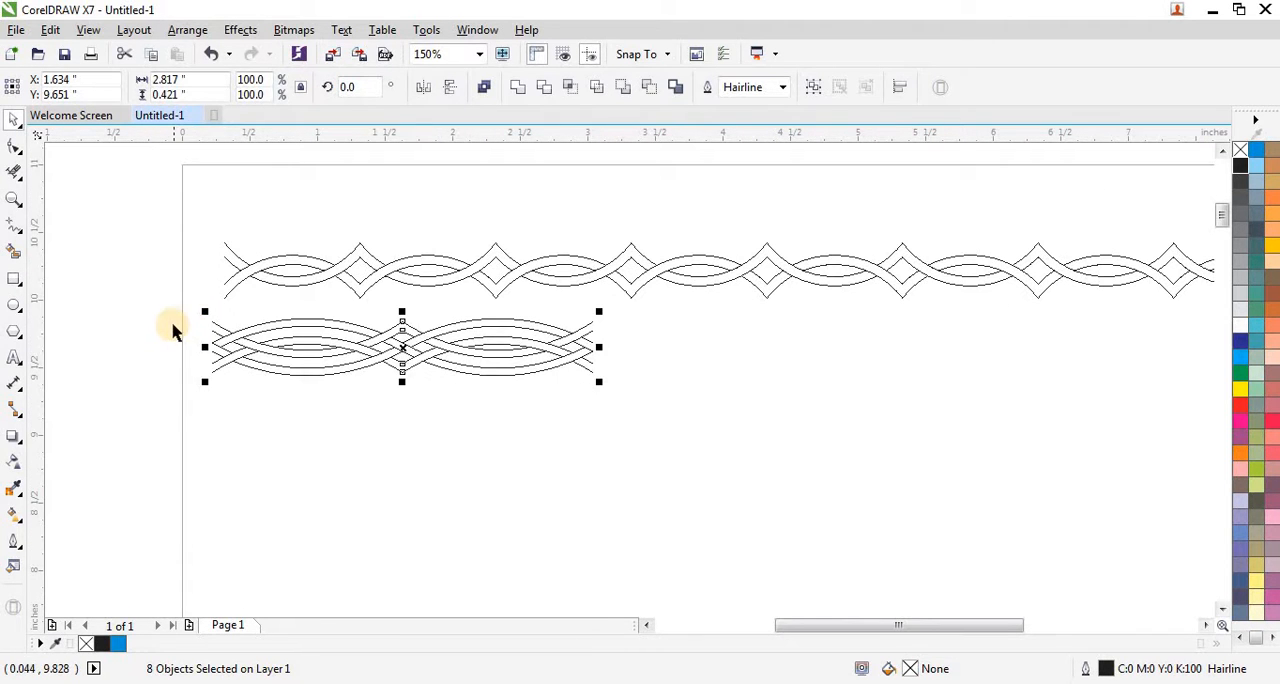
Step: Extend the pattern rightward into an eight-unit border by repeatedly adding mirrored copies of the whole strip, end to end
drag(148, 287, 566, 405)
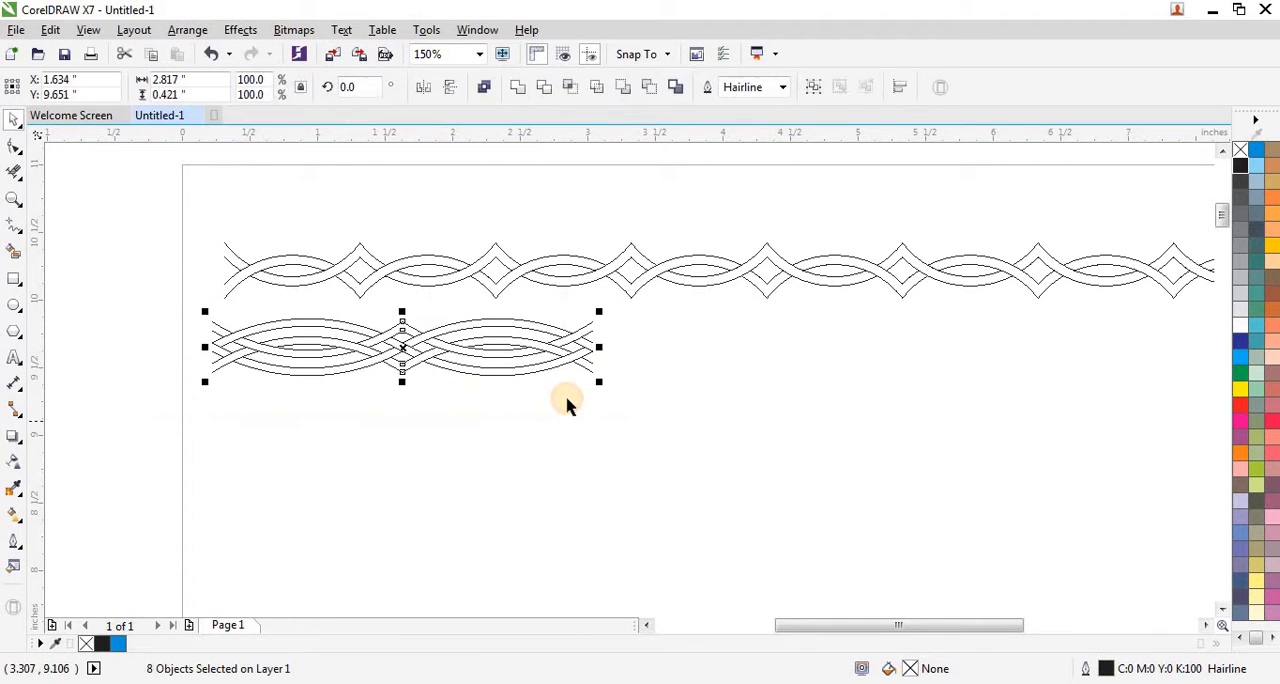
drag(206, 348, 633, 386)
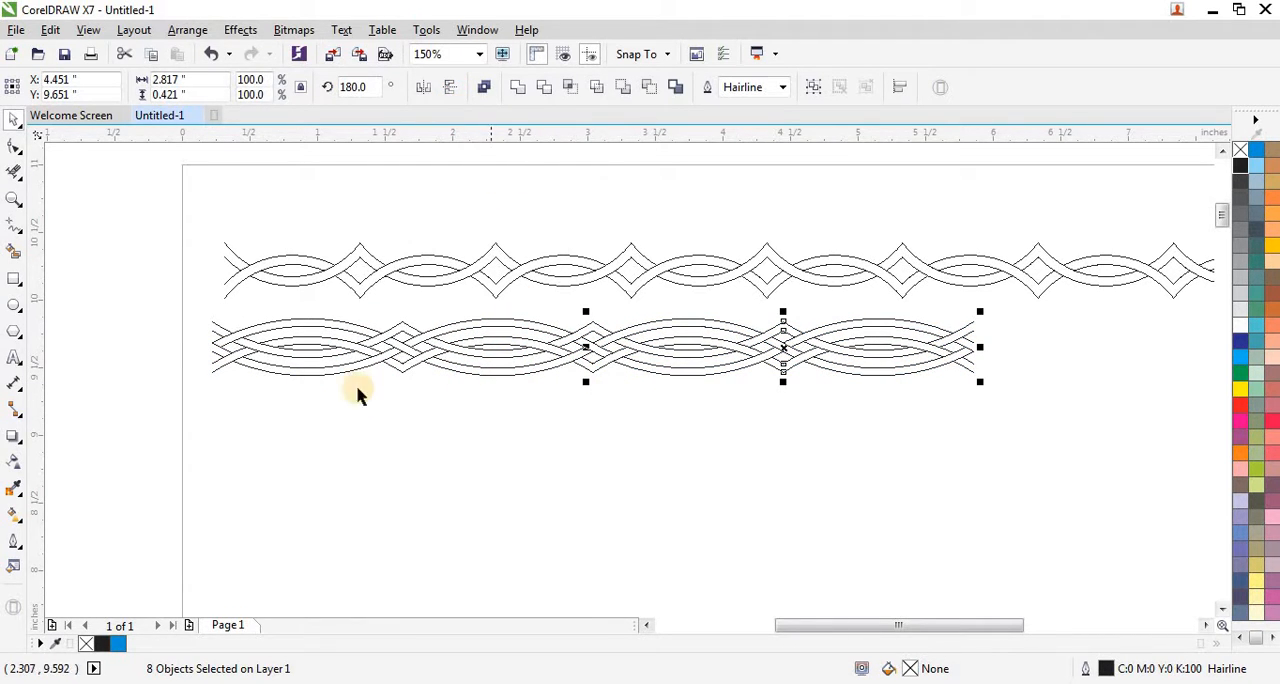
scroll(320, 389, down, 1)
drag(243, 348, 686, 411)
drag(262, 369, 755, 390)
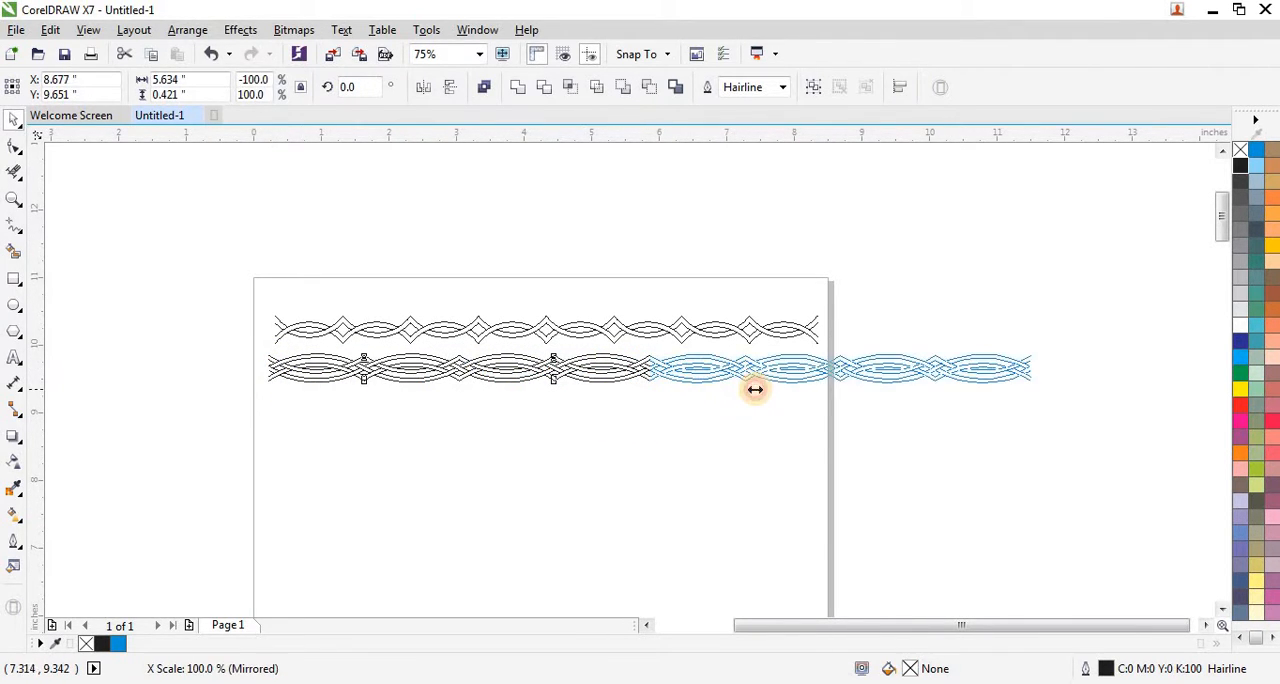
Step: Fit both border strips in the view and examine the finished weaves with nothing selected
click(594, 409)
drag(222, 297, 1103, 449)
key(shift+F2)
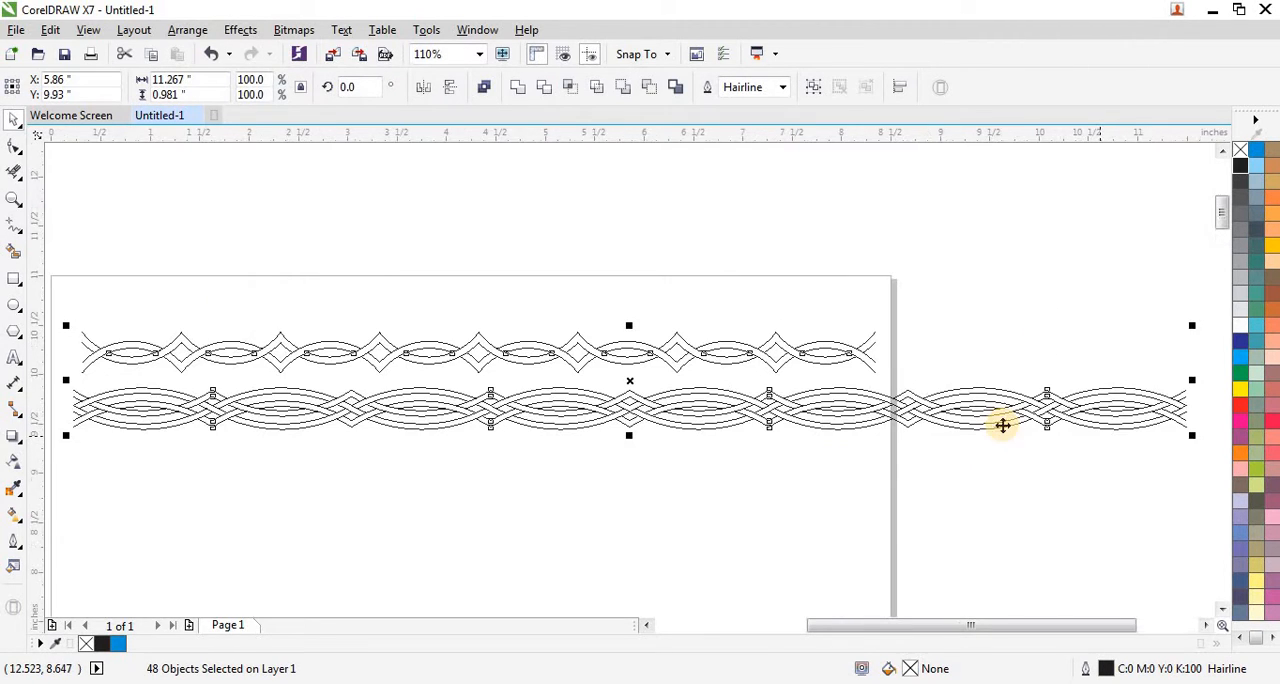
click(700, 501)
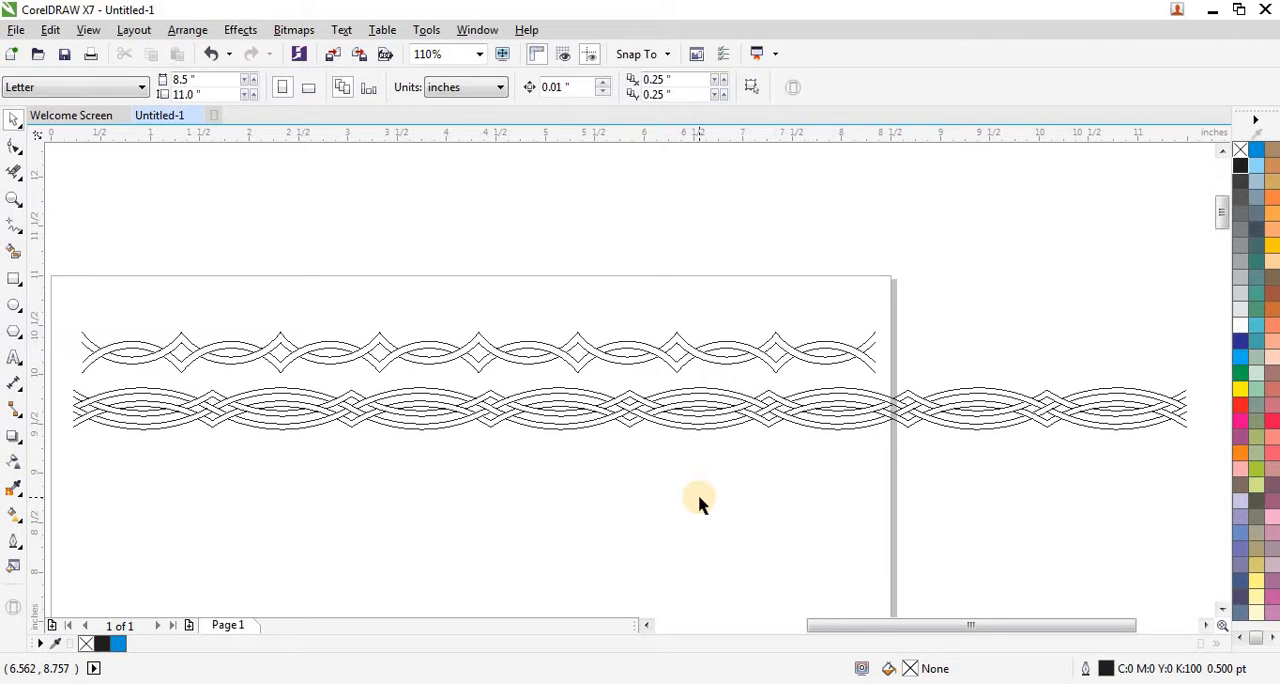